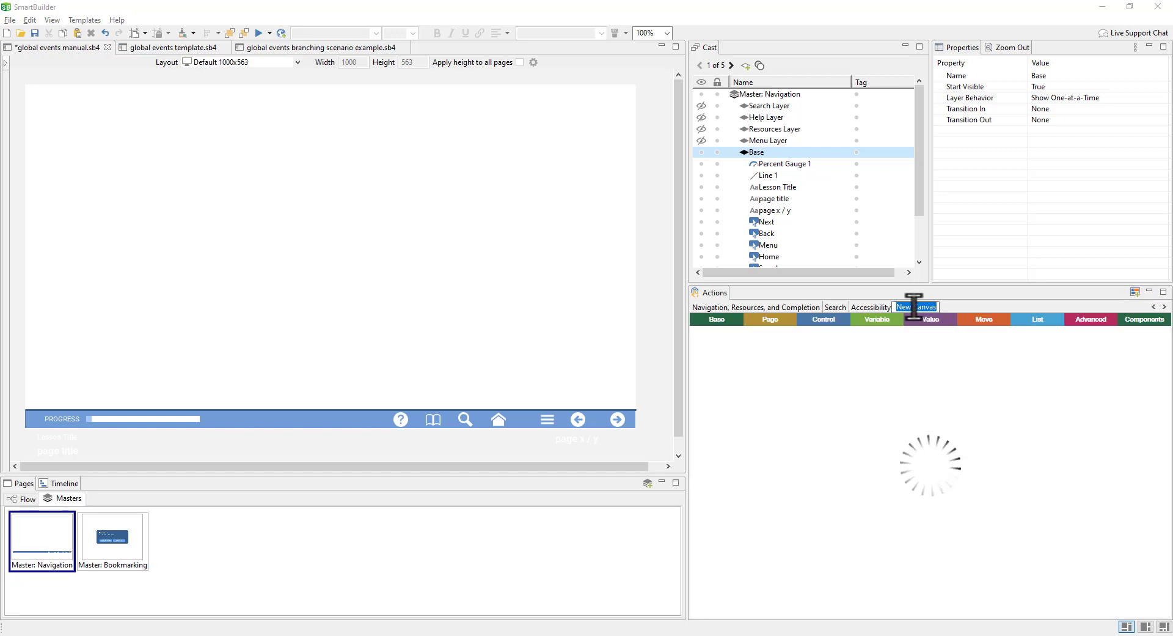
Step: Name the new canvas 'global events' and move it to the first position
type("g")
key("BackSpace")
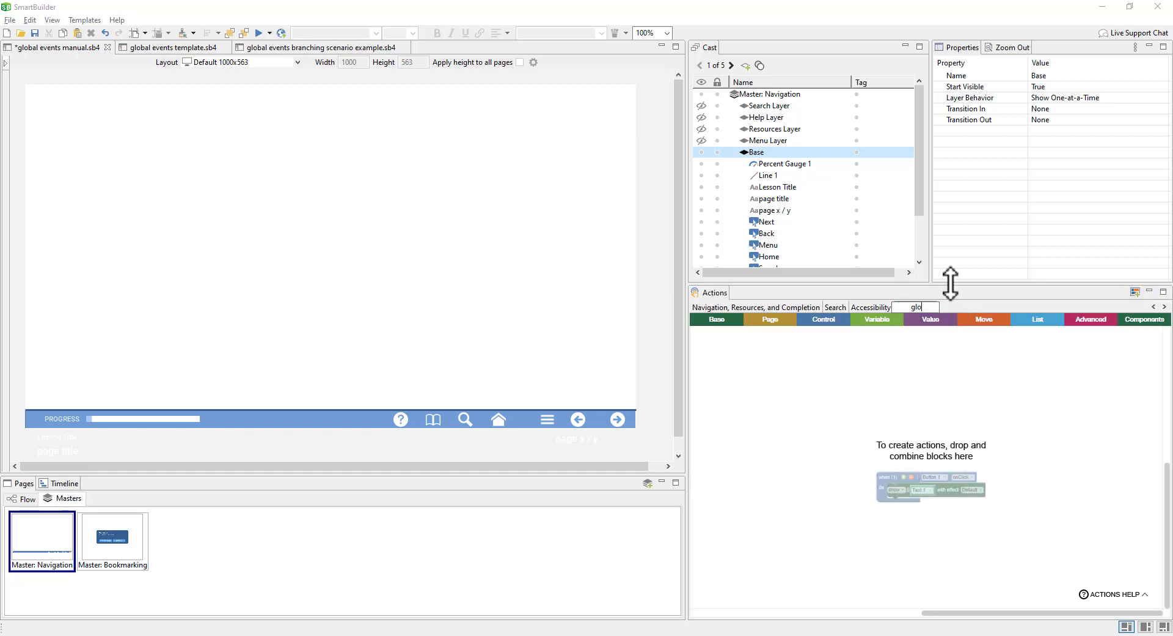
type("New Canvas")
key("Return")
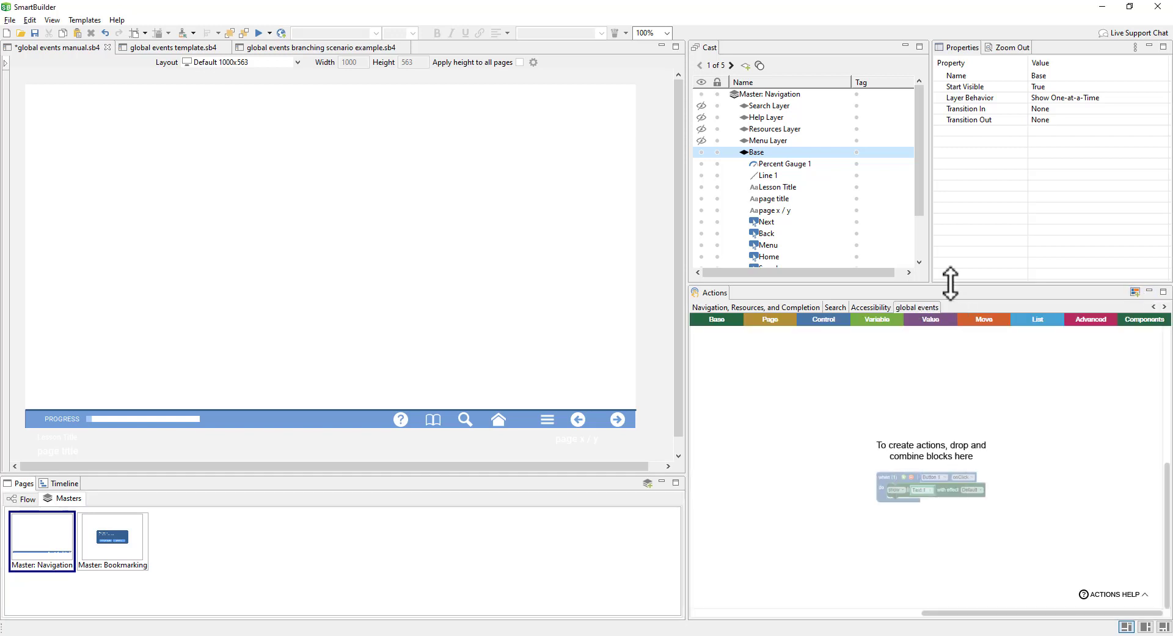
left_click(924, 309)
left_click_drag(923, 308, 720, 306)
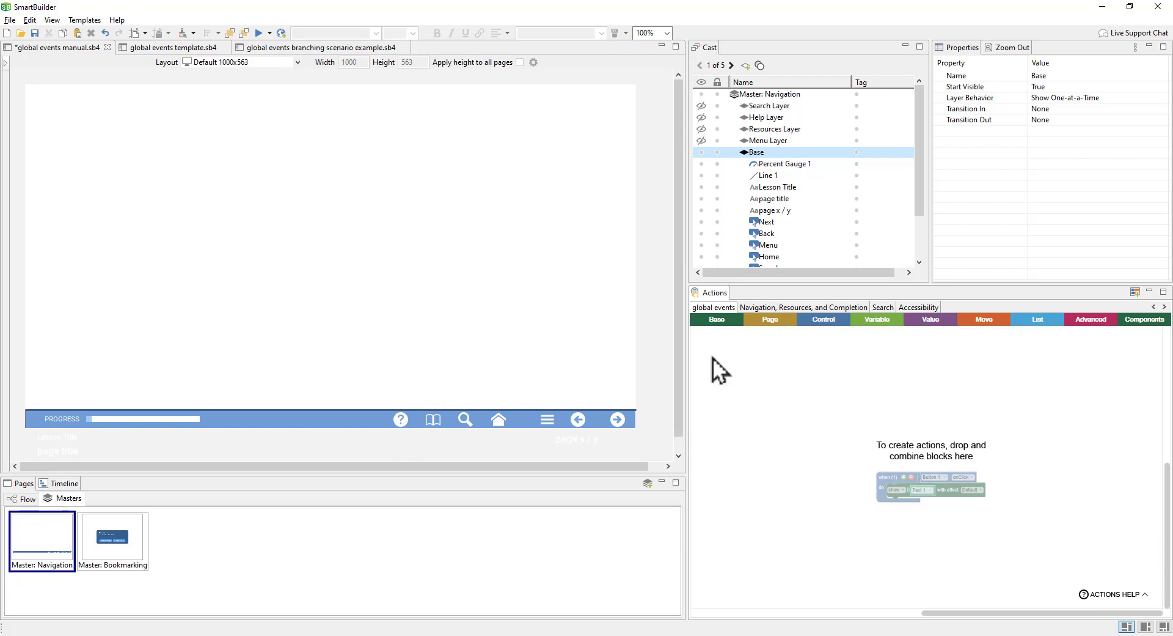
Step: Add a 'when global event' handler named disableNavigation with an empty do slot
left_click(771, 324)
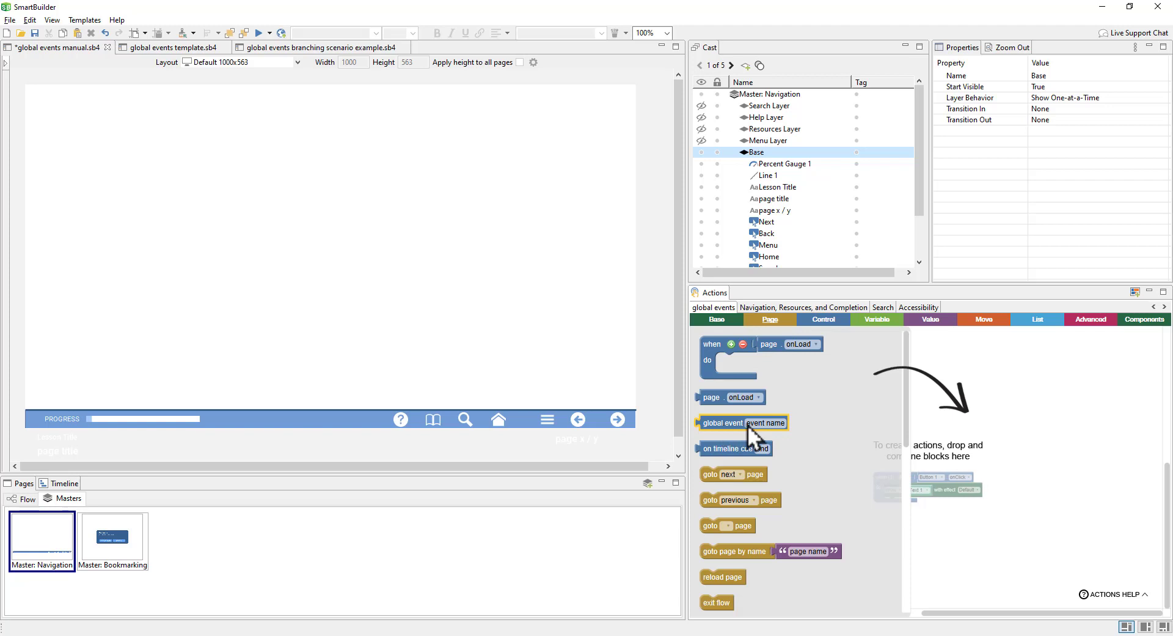
left_click_drag(732, 424, 831, 368)
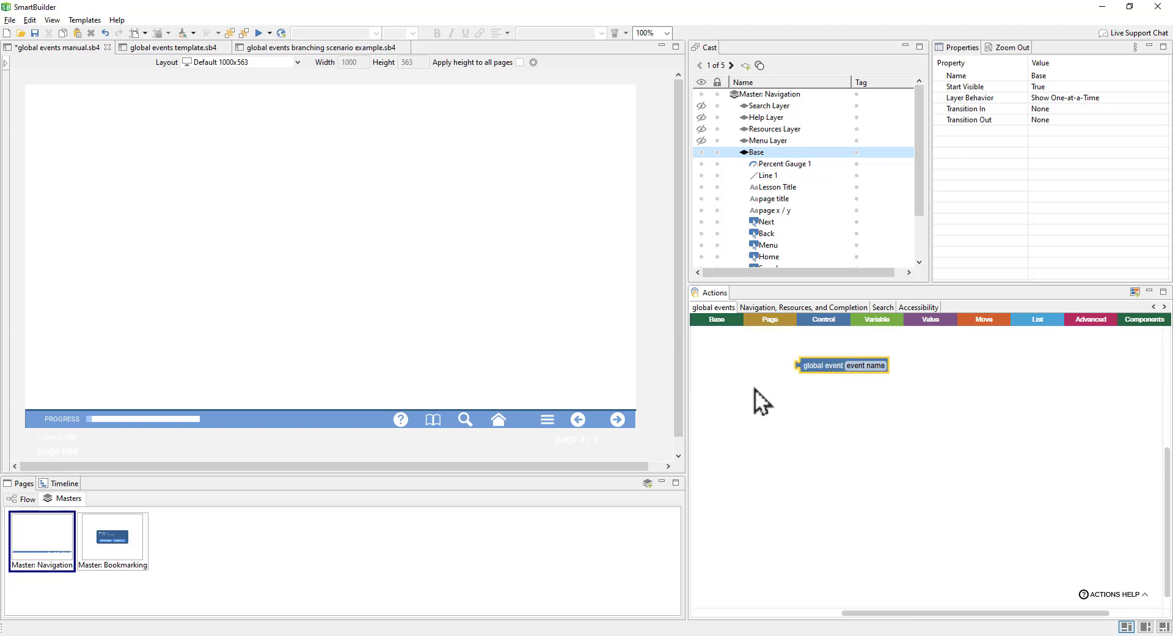
left_click(824, 324)
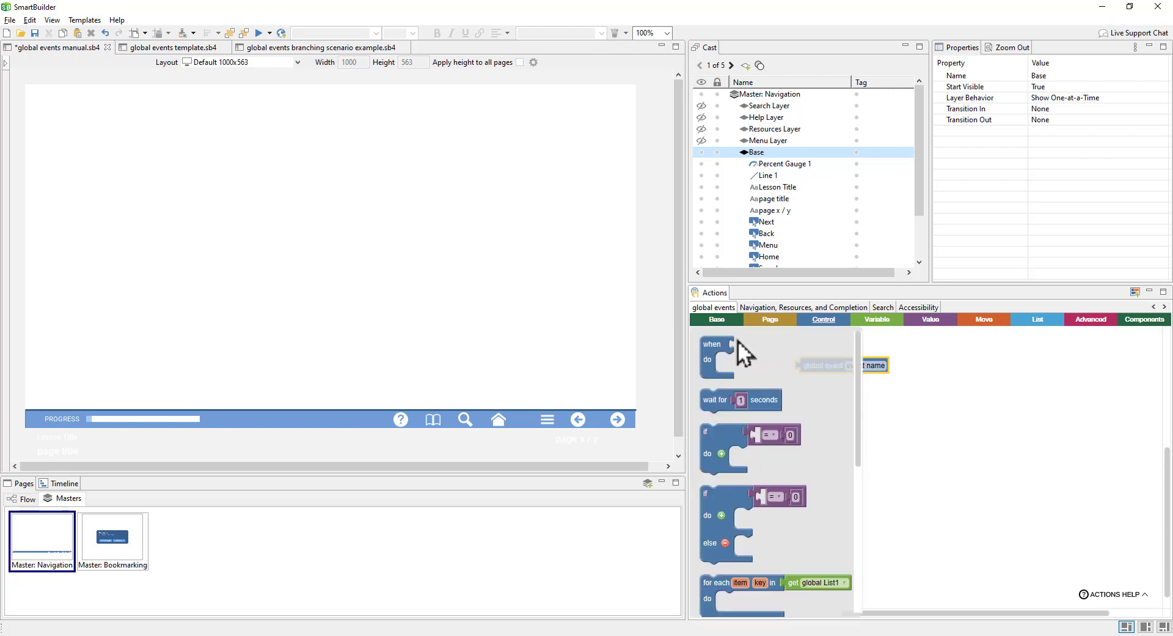
mouse_move(728, 344)
left_mouse_down()
mouse_move(764, 368)
mouse_move(726, 350)
left_mouse_up()
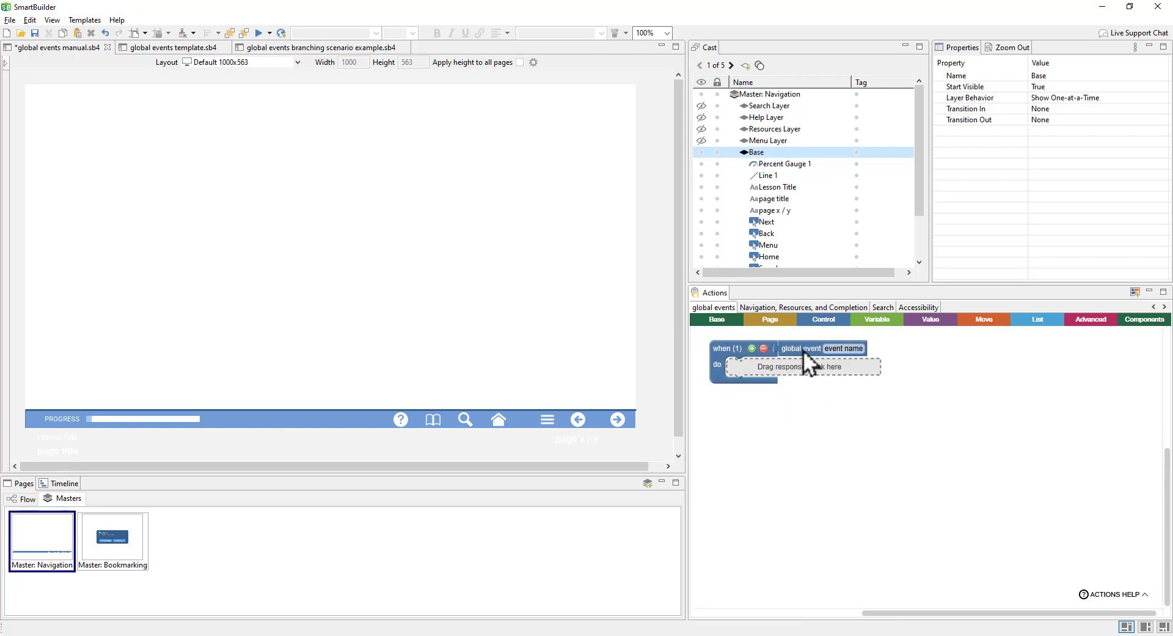
left_click(849, 352)
type("disable")
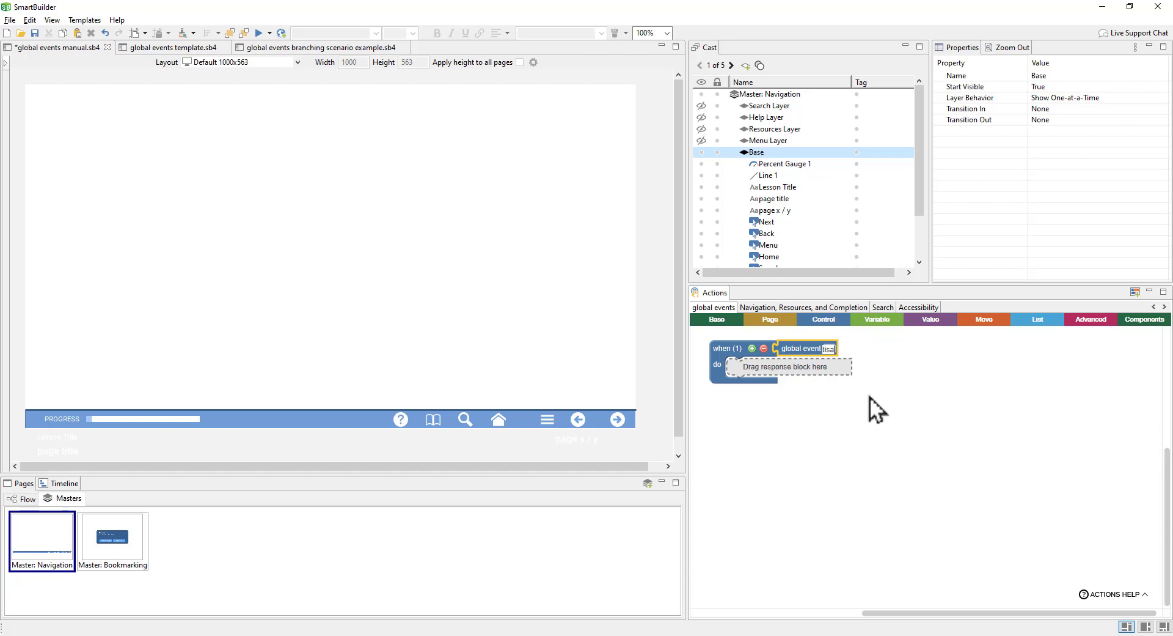
type("Navi")
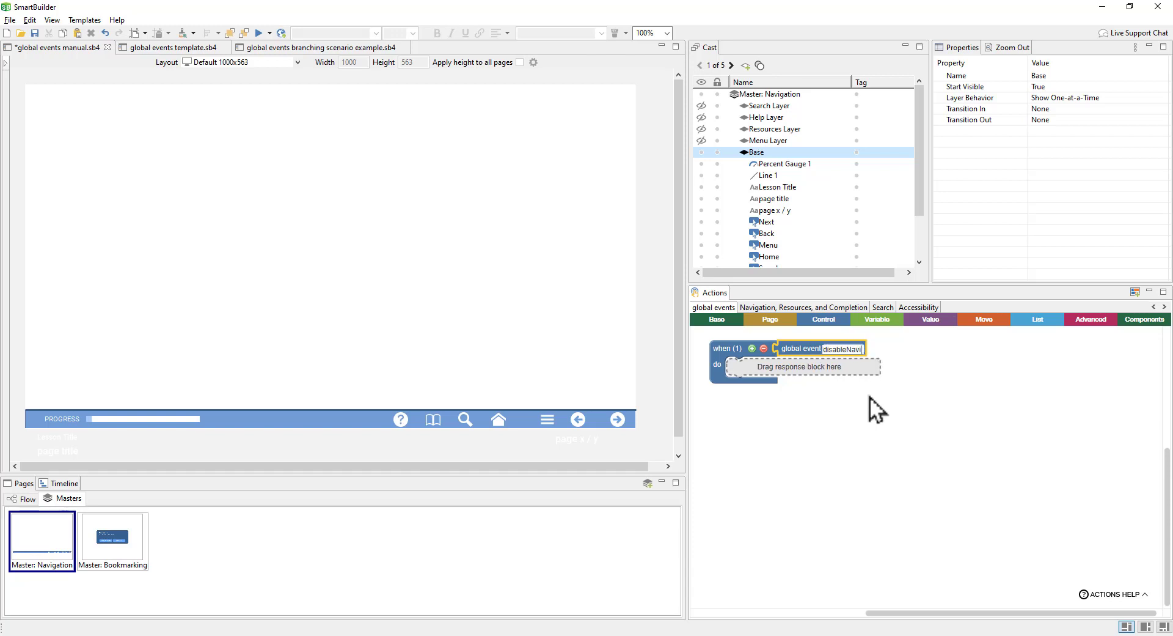
type("gation")
left_click(870, 398)
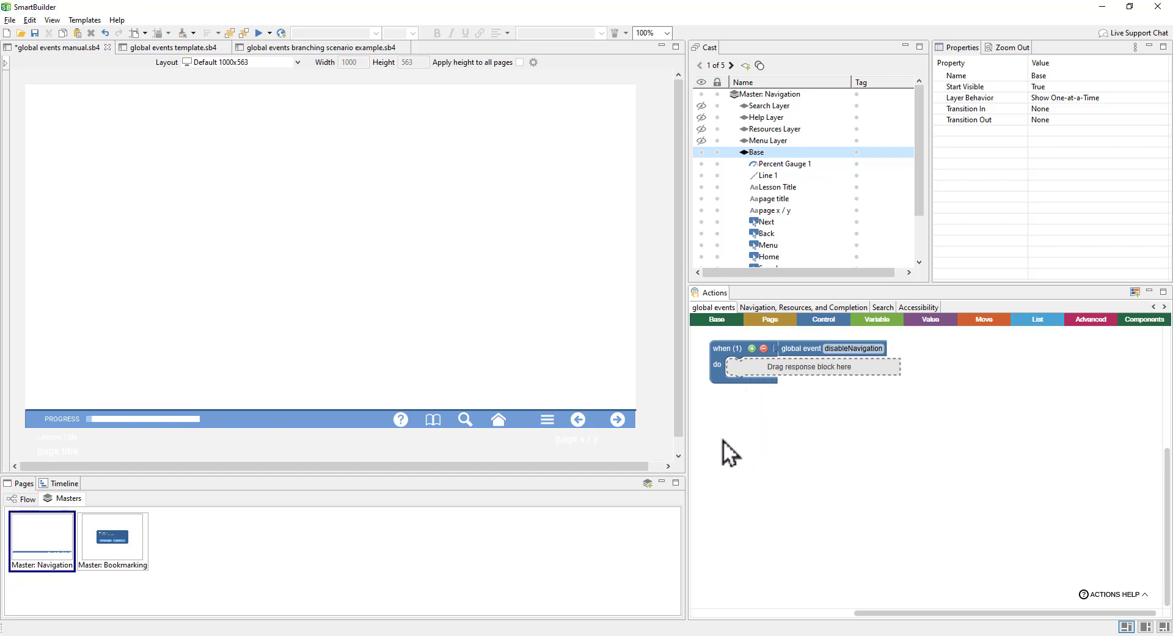
Step: Make disableNavigation set the Next, Back, Home and Menu buttons enabled to false
left_click(625, 420)
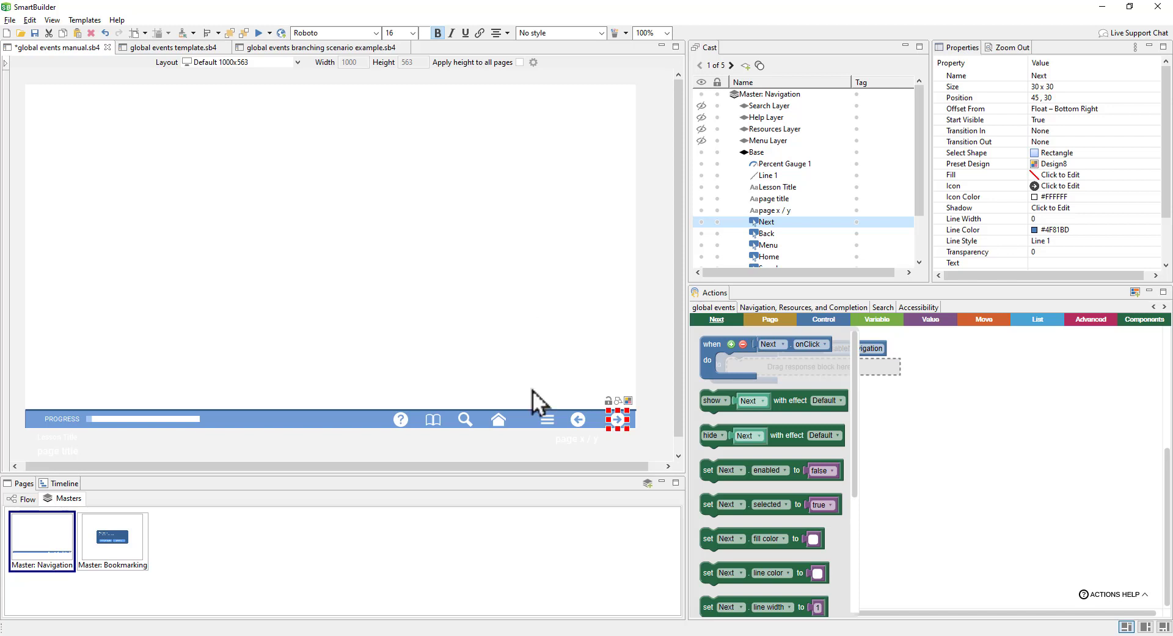
left_click(718, 479)
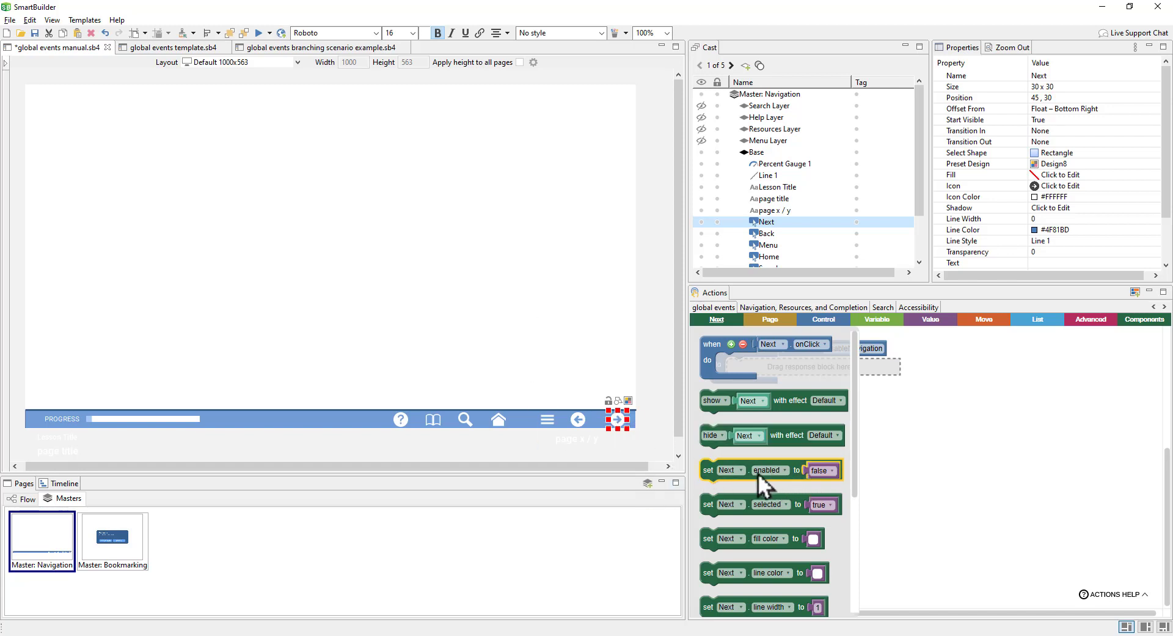
left_click_drag(756, 473, 787, 372)
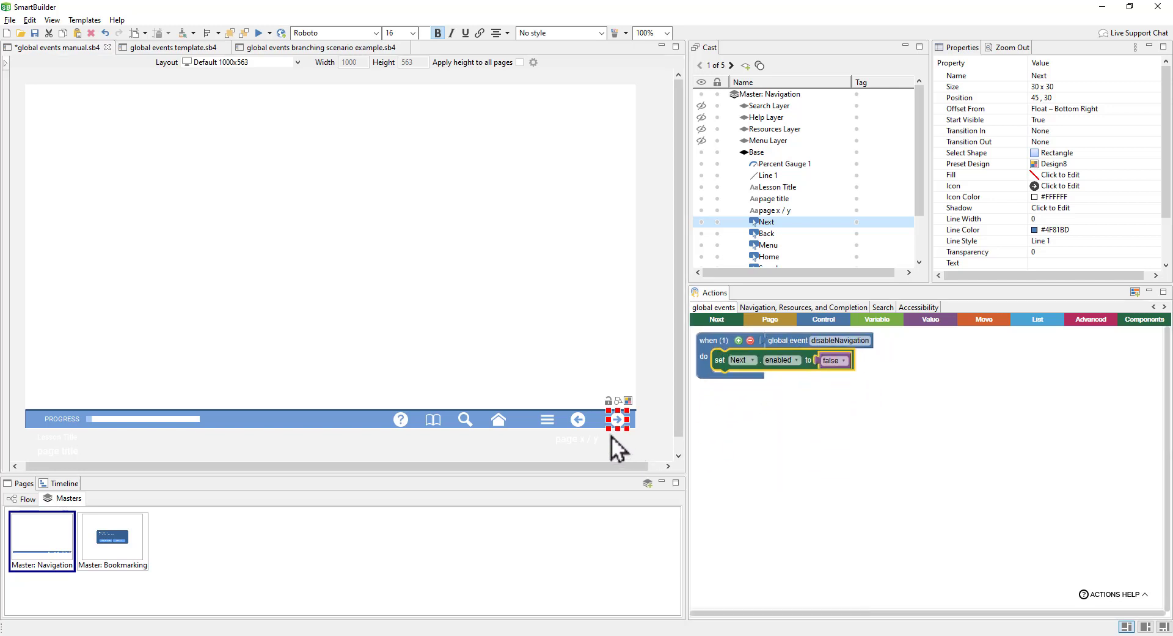
left_click(579, 420)
left_click(717, 319)
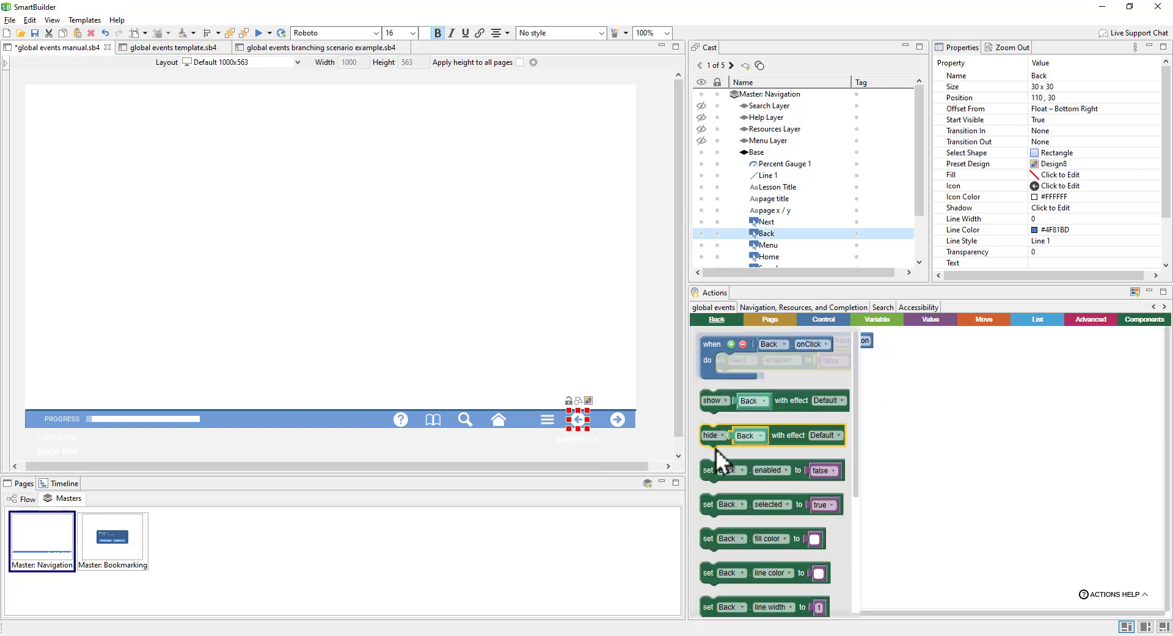
left_click_drag(711, 478, 724, 391)
left_click(504, 421)
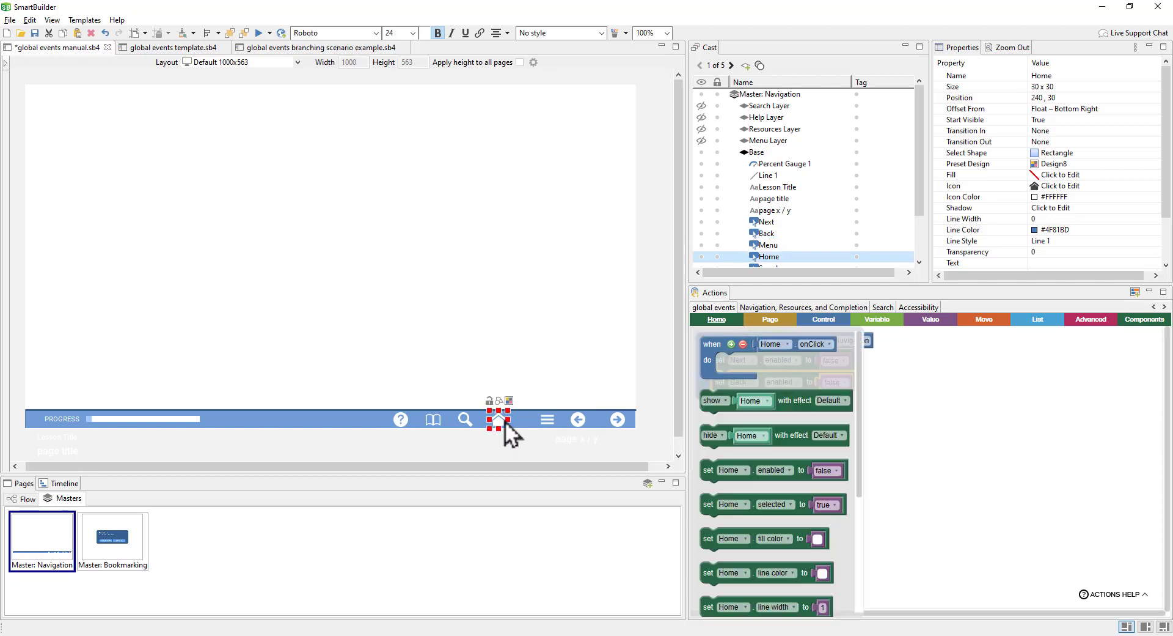
left_click_drag(702, 468, 715, 403)
left_click(549, 421)
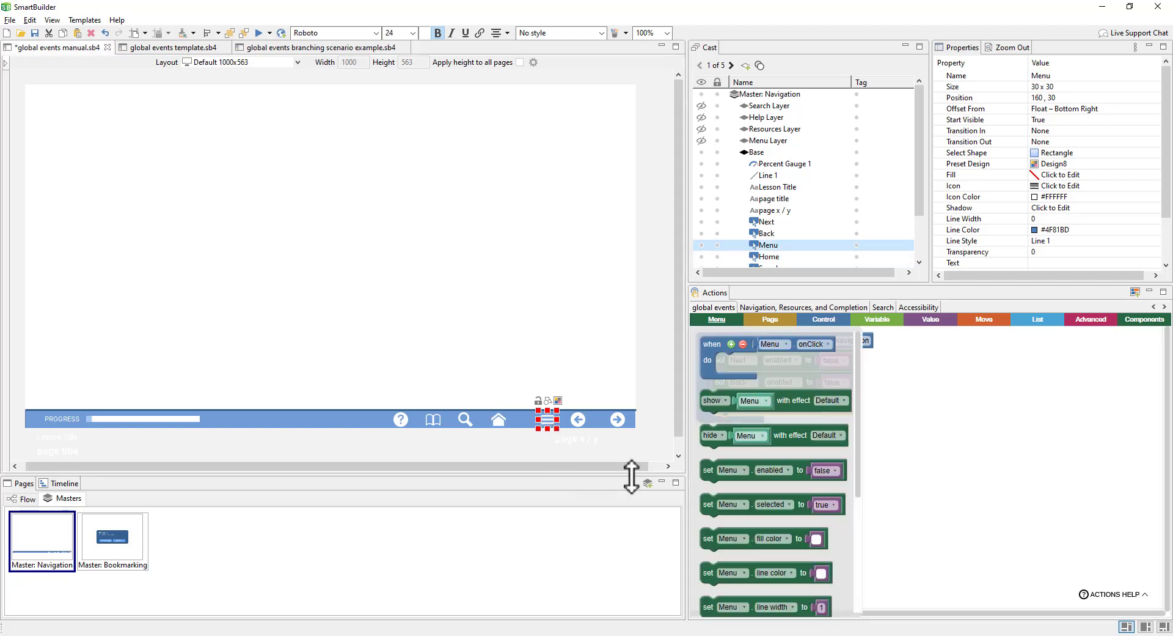
left_click_drag(733, 479, 742, 427)
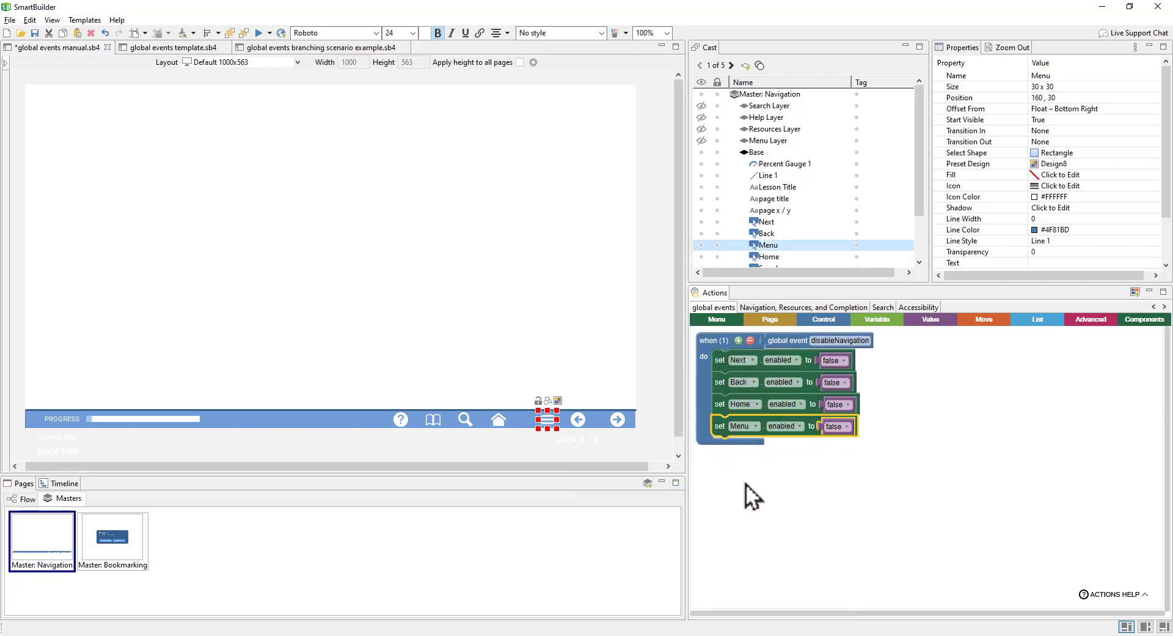
Step: Add 'hide Menu Layer' to the handler, then return to the page flow
left_click(774, 140)
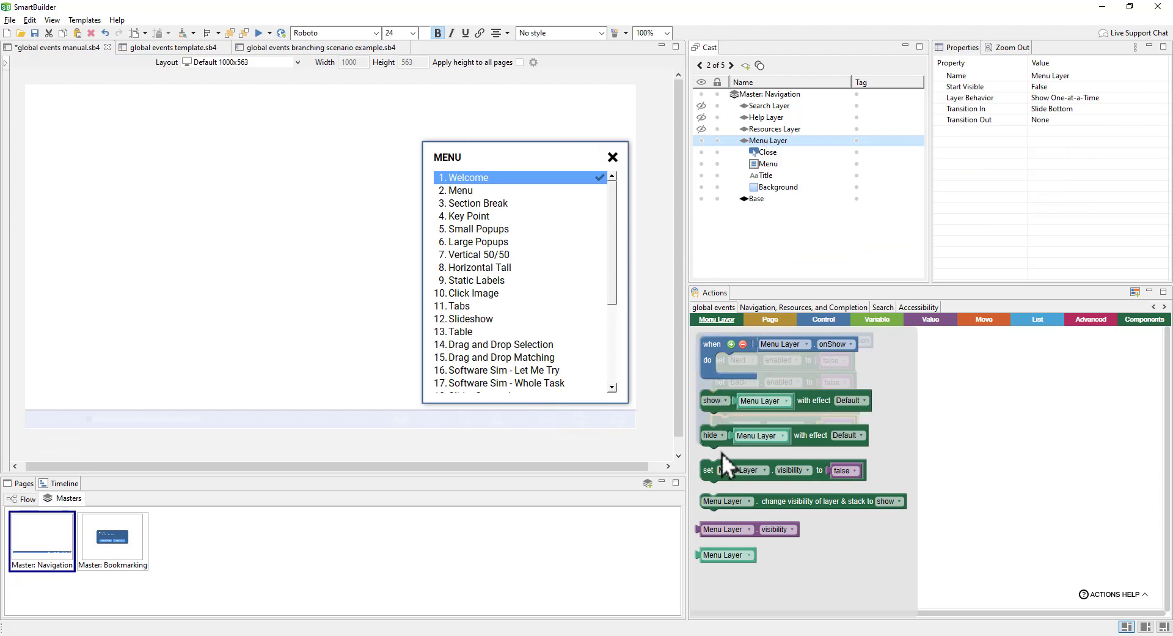
left_click_drag(718, 442, 730, 455)
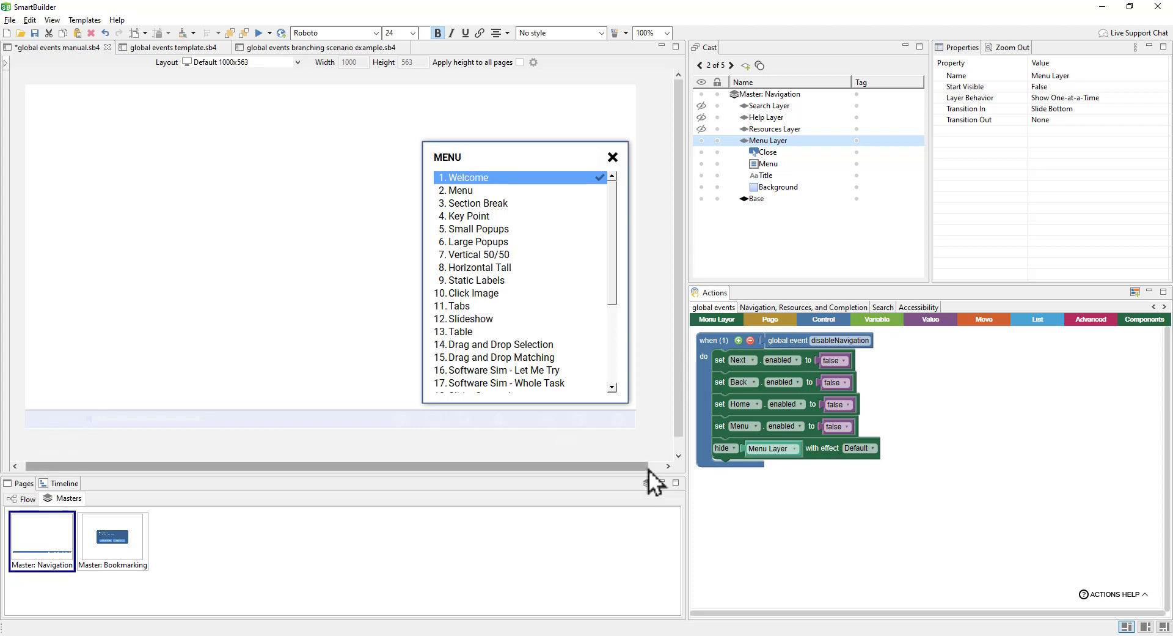
left_click(32, 497)
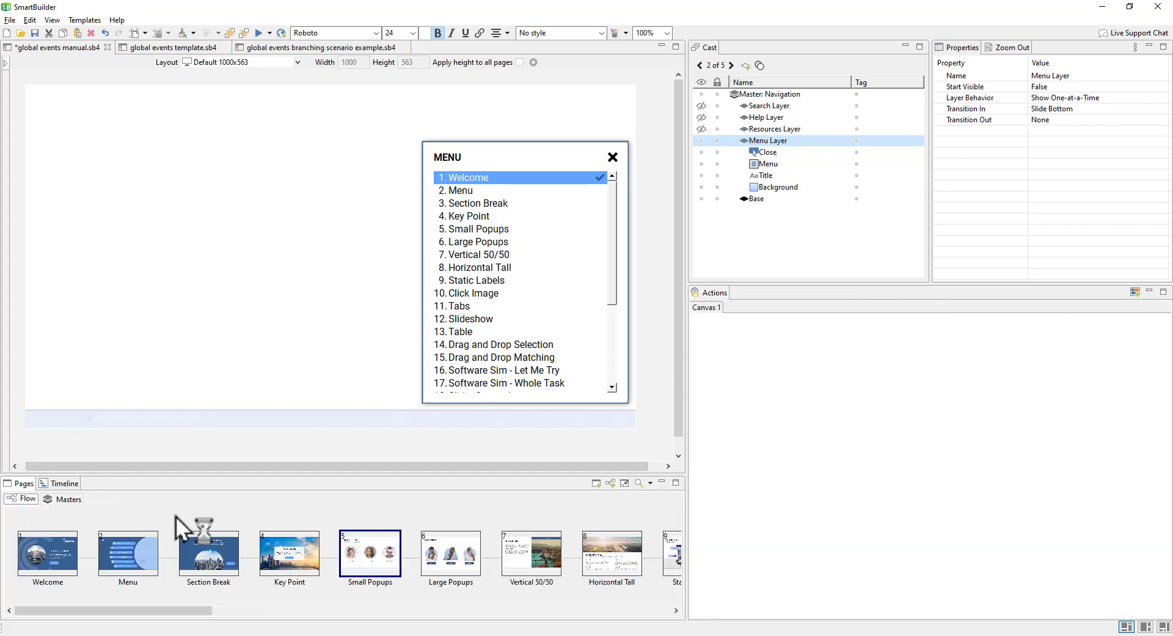
Step: Check the Small Popups page, then open the Key Point page before it
left_click(361, 556)
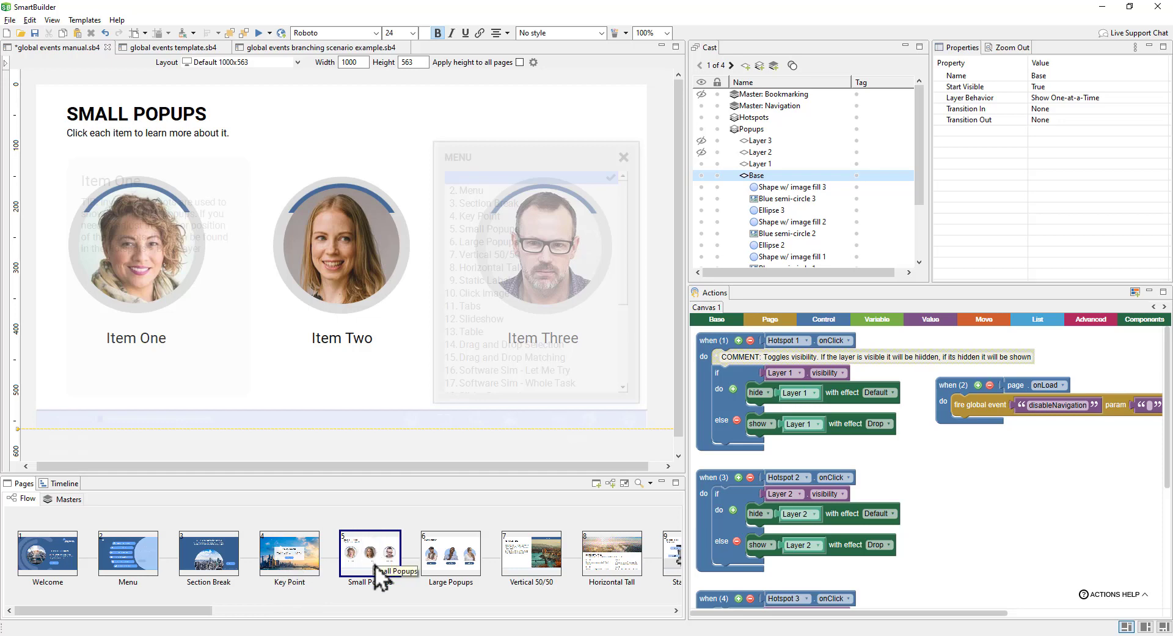
left_click(316, 569)
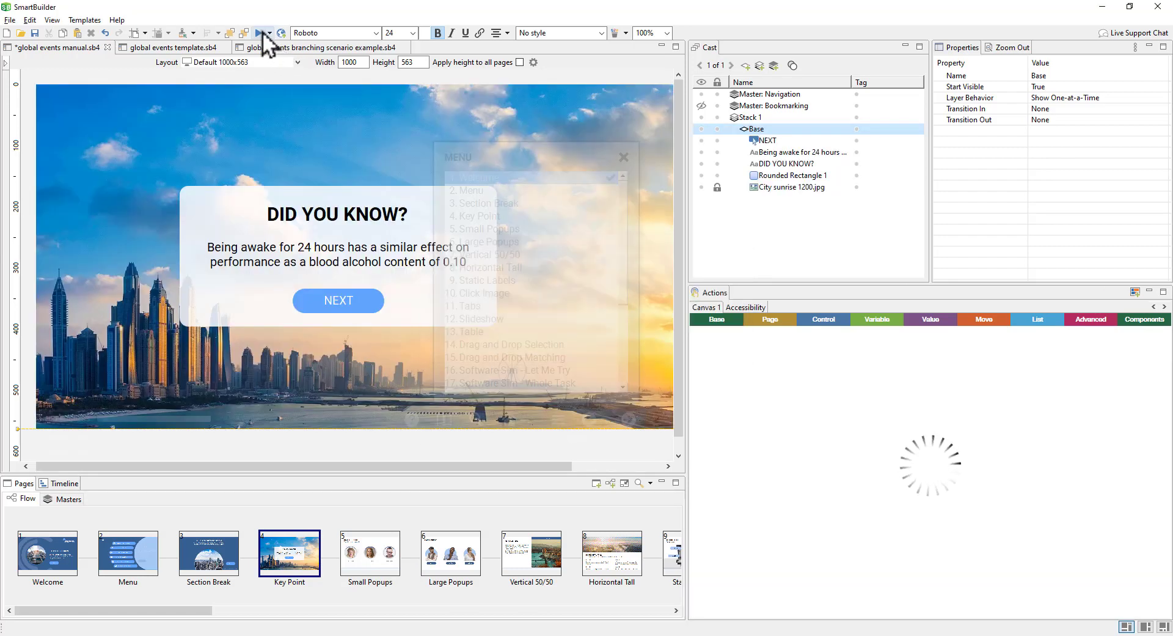
left_click(260, 32)
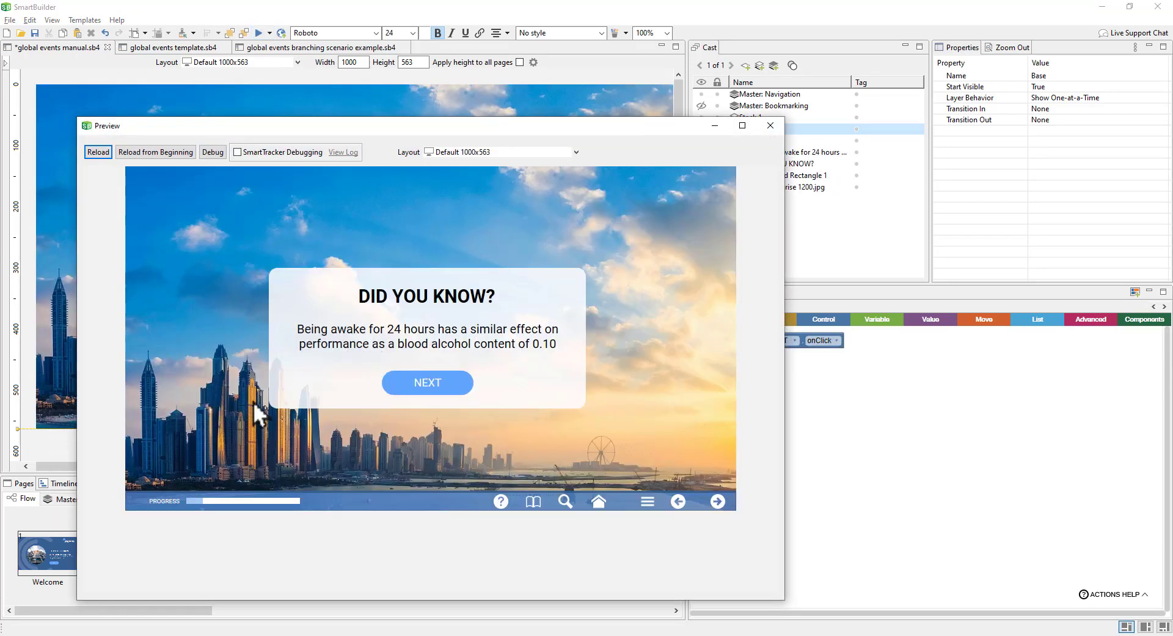
left_click(718, 501)
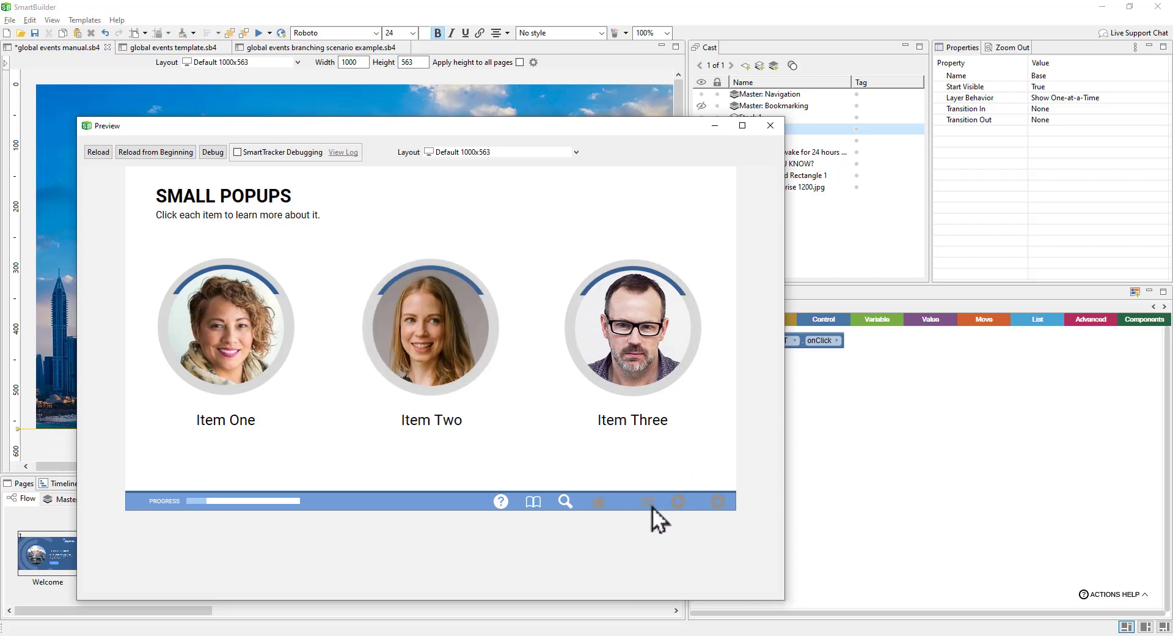
left_click(770, 126)
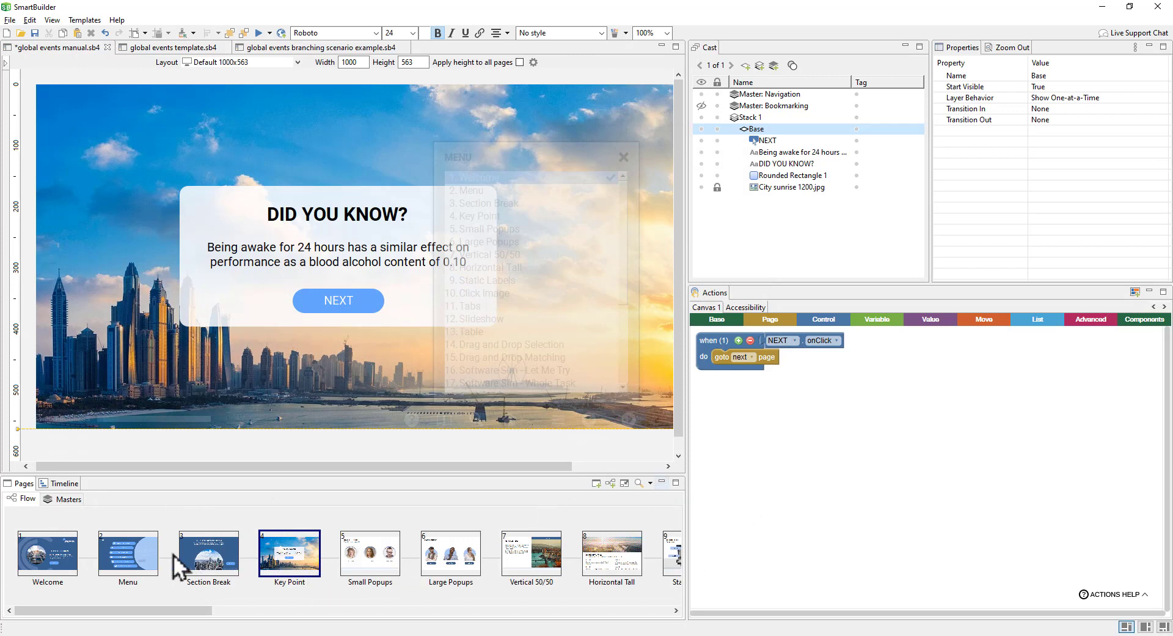
Step: On Small Popups, add a Popups stack handler triggered onAllLayersViewed
left_click(386, 567)
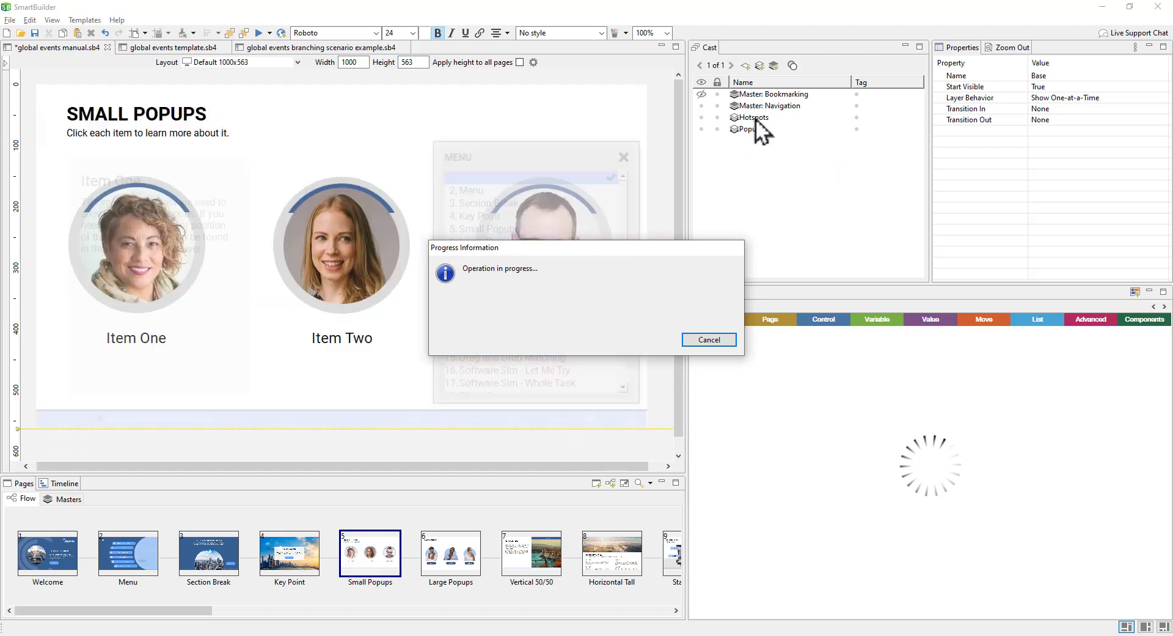
left_click(764, 105)
left_click(763, 187)
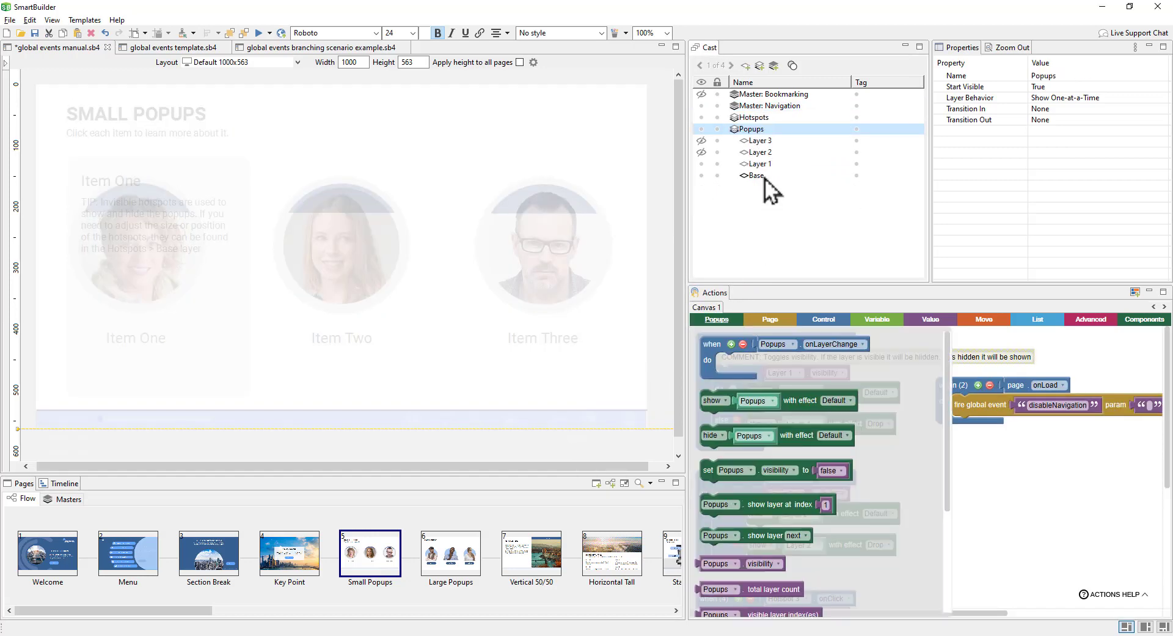
left_click(765, 177)
scroll(1018, 426, "right", 4)
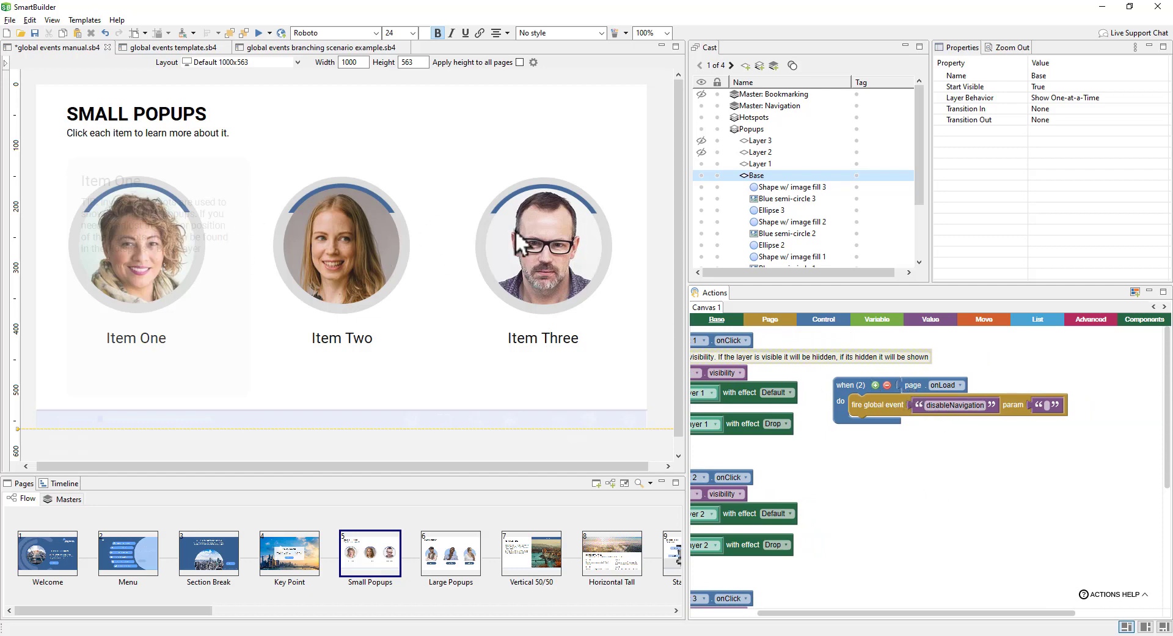
double_click(758, 129)
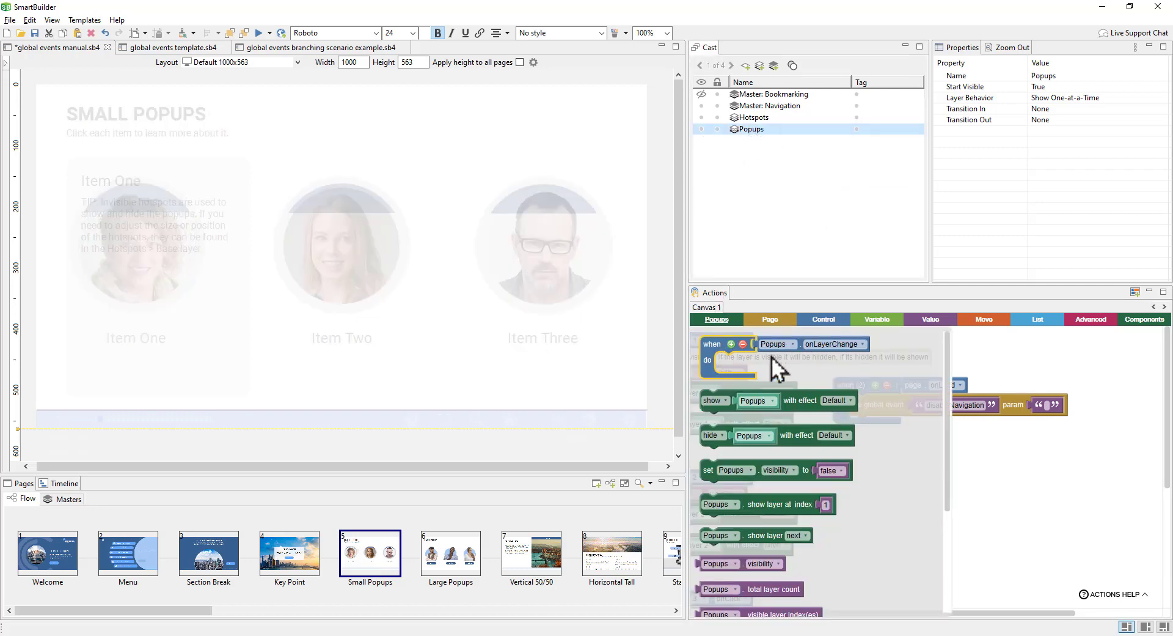
left_click_drag(720, 345, 856, 446)
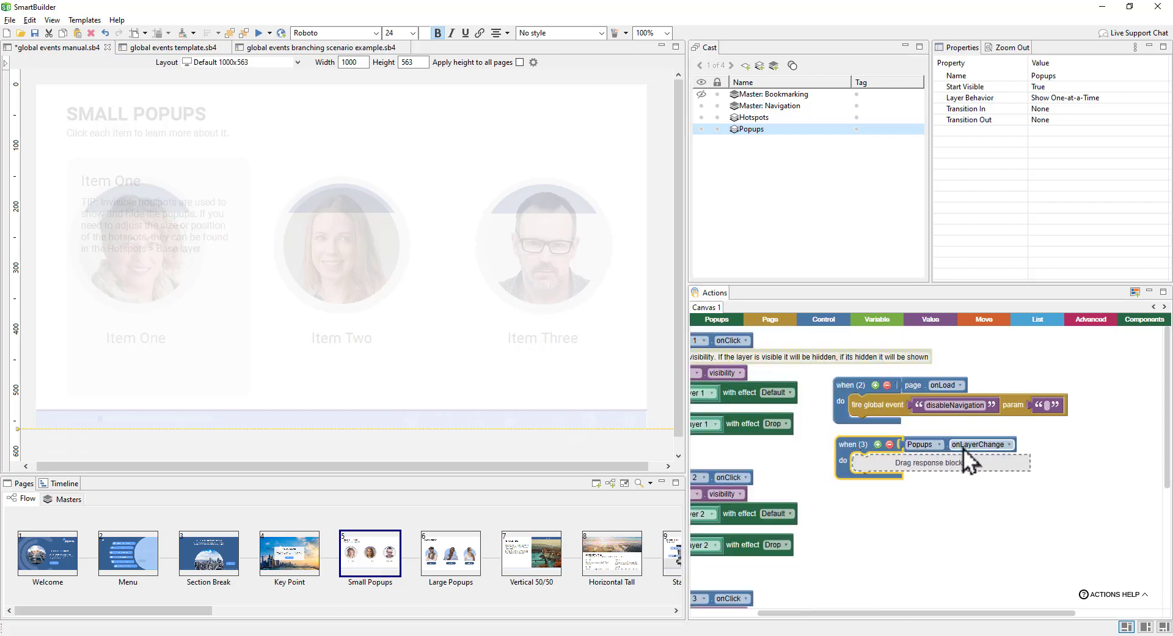
left_click(986, 447)
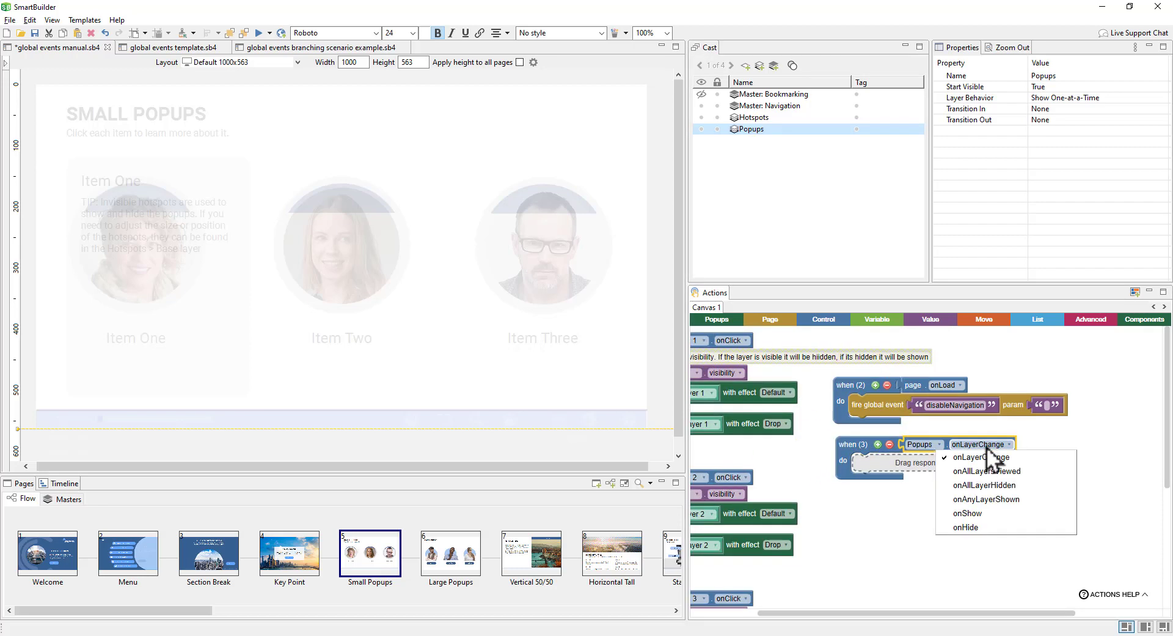
left_click(1029, 470)
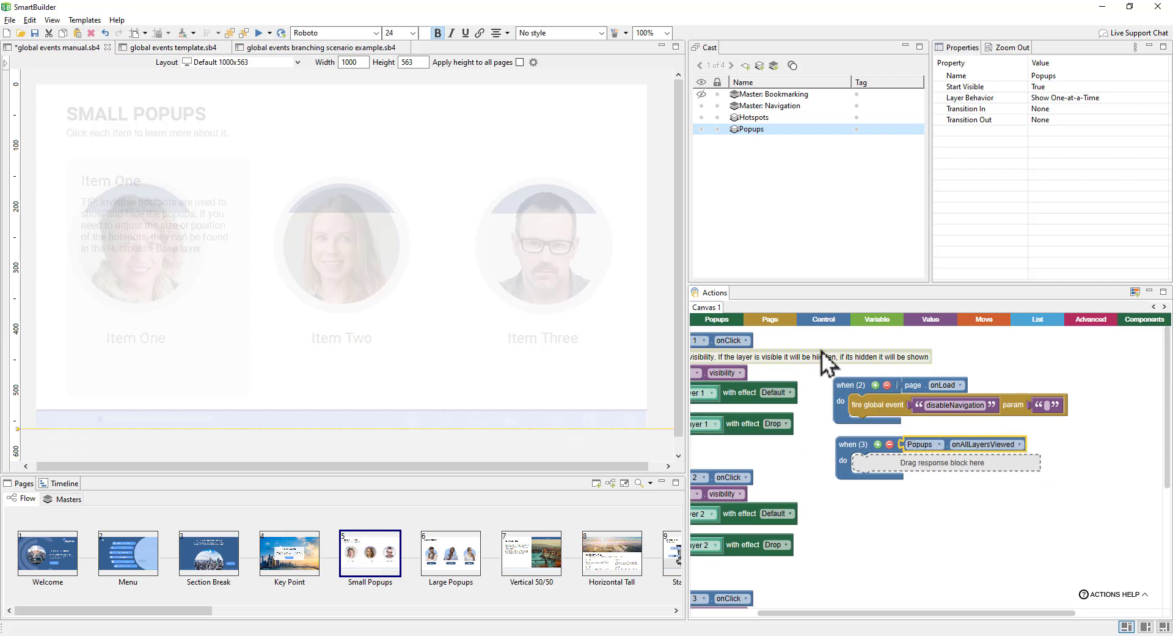
Step: Put a 'fire global event enableNavigation' action inside the onAllLayersViewed handler
left_click(780, 323)
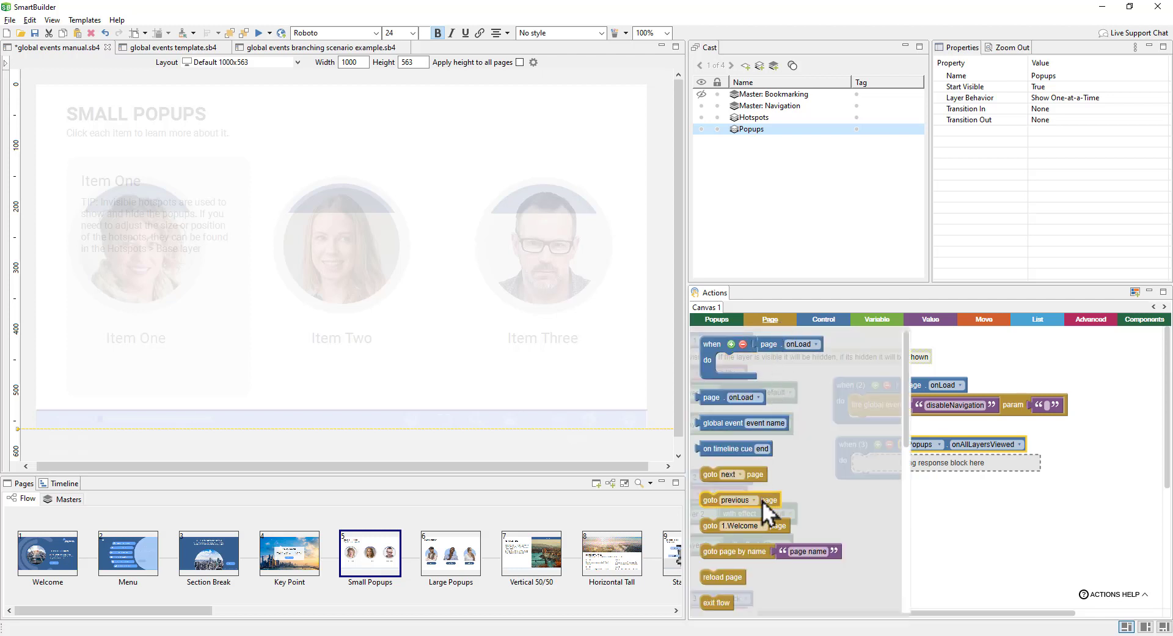
scroll(760, 525, "down", 2)
left_click_drag(740, 593, 900, 471)
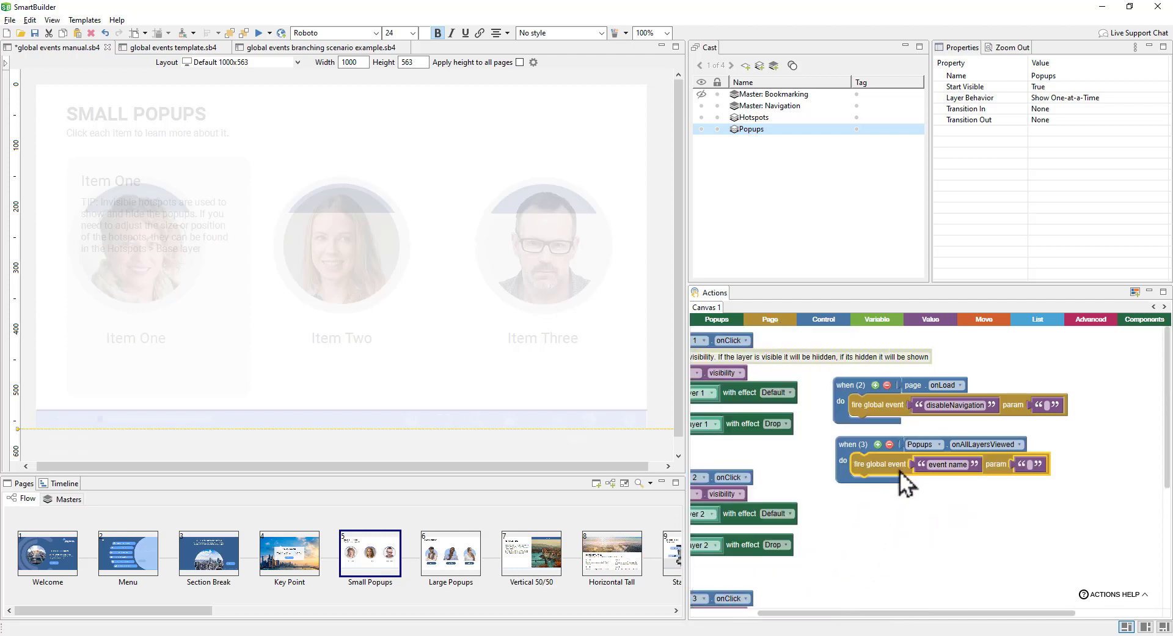
left_click(944, 471)
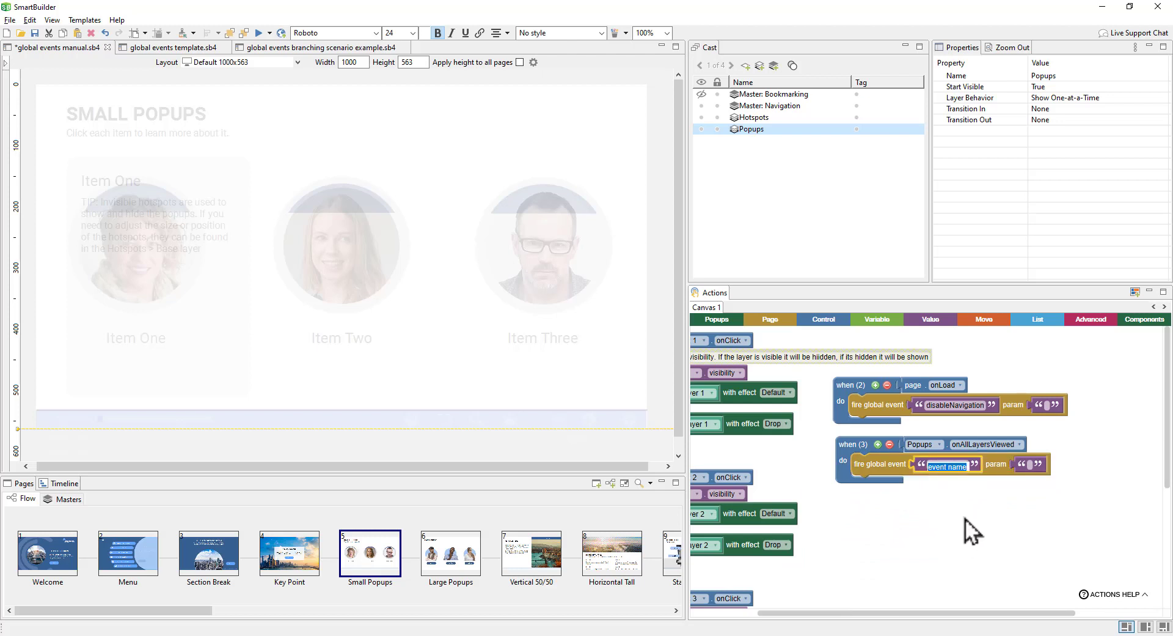
type("enable")
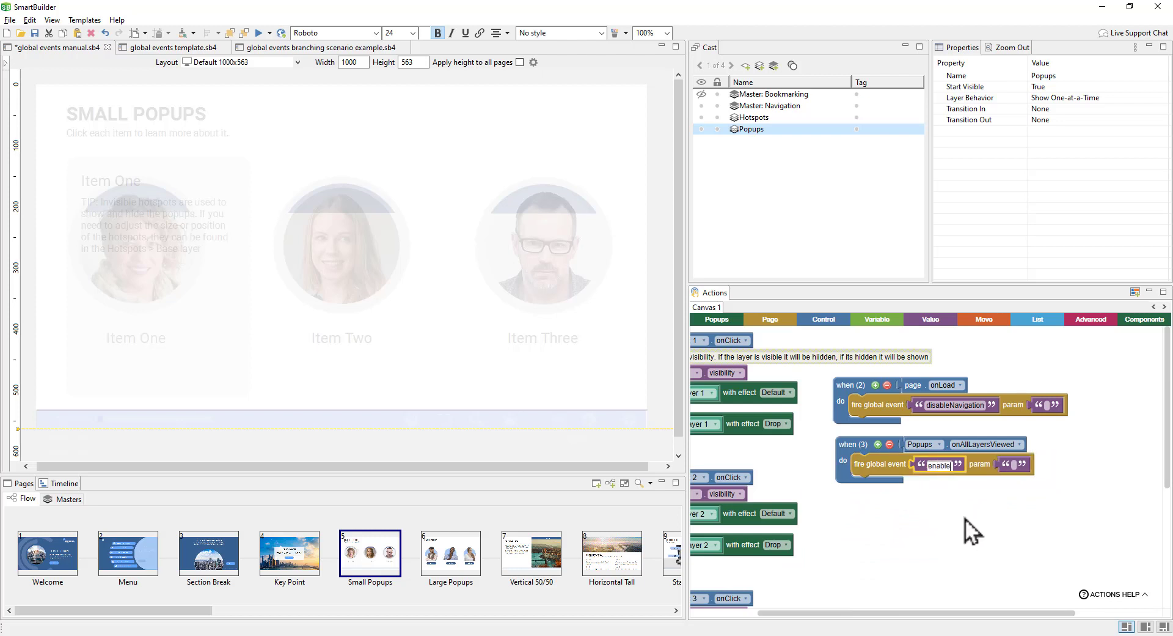
type("Navigation")
left_click(966, 518)
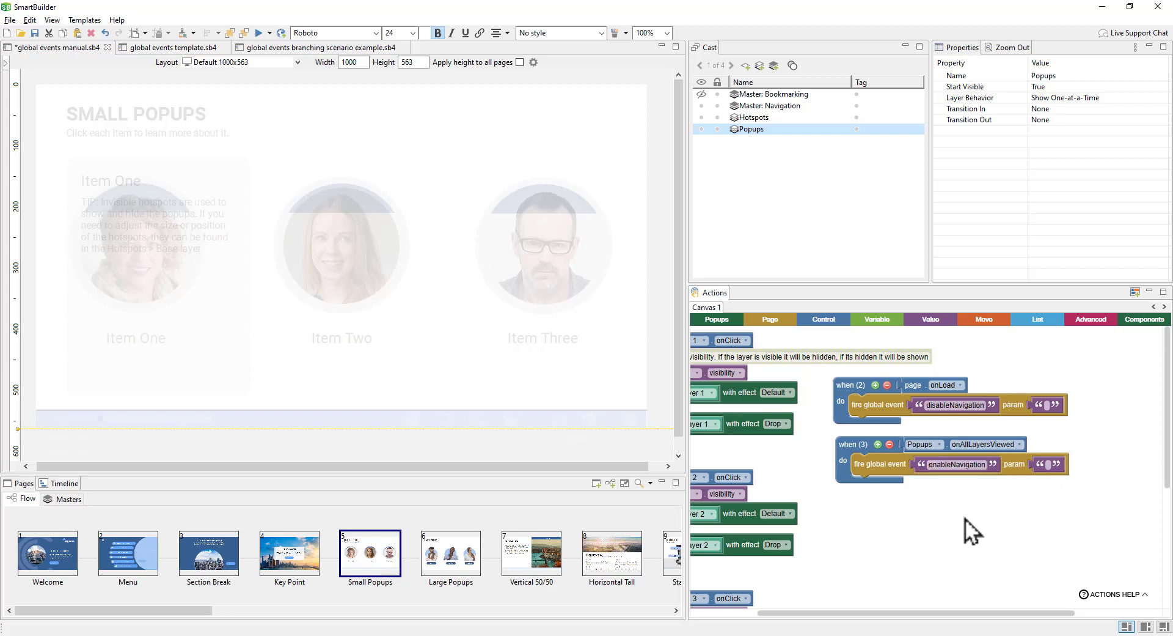
left_click(966, 469)
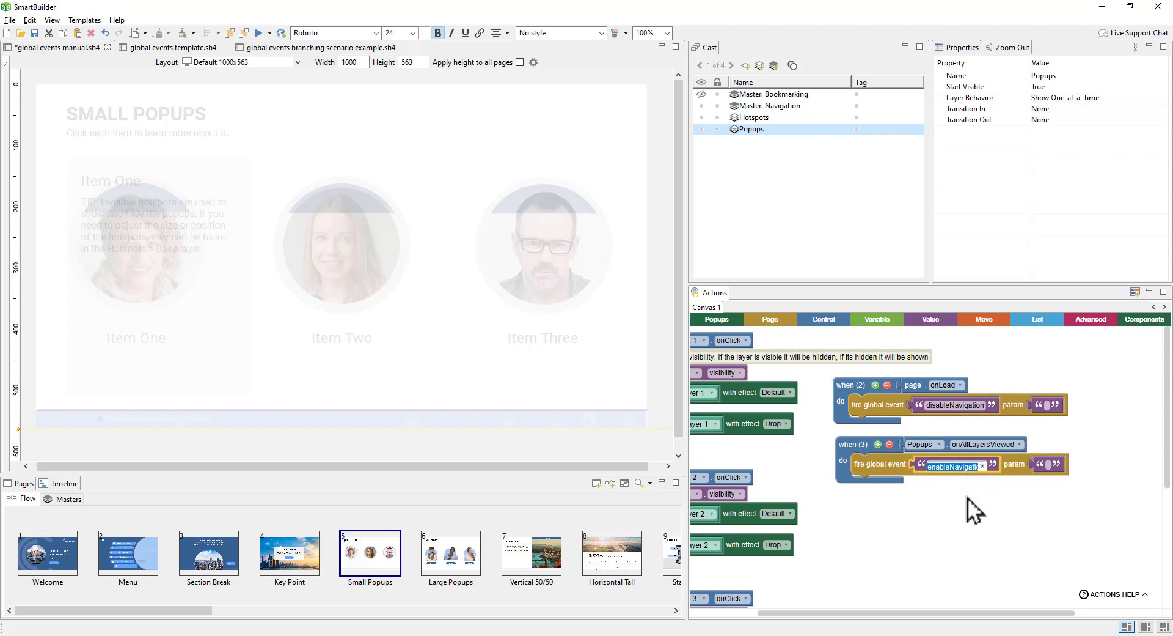
left_click(960, 544)
Step: In Master: Navigation, duplicate the disableNavigation handler and rename the copy enableNavigation
left_click(79, 502)
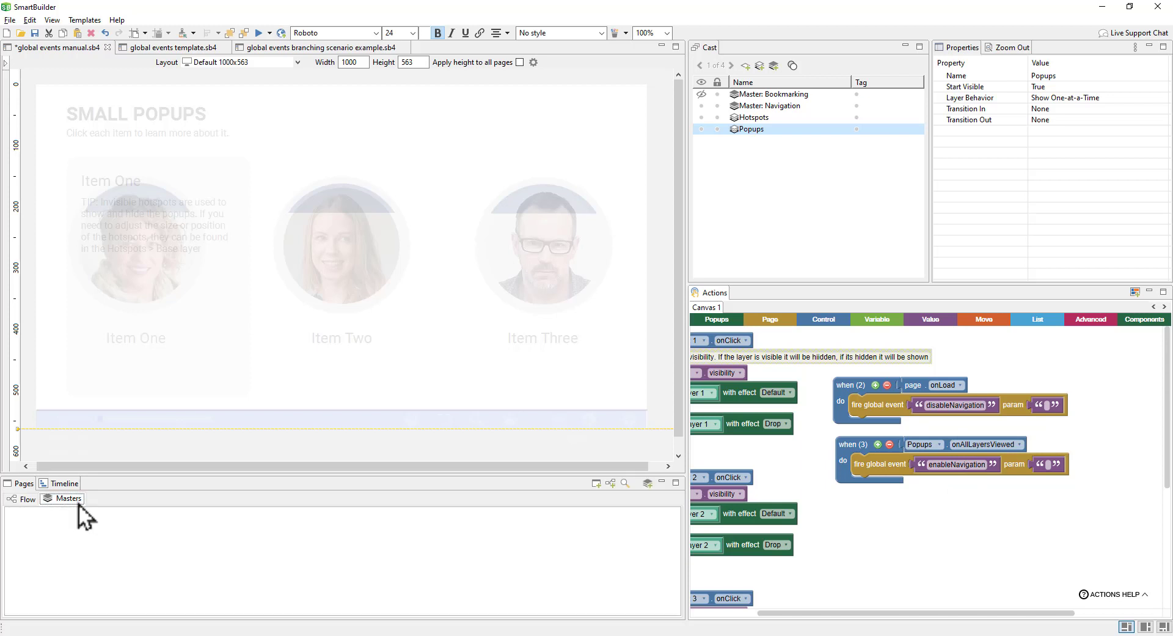
left_click(50, 570)
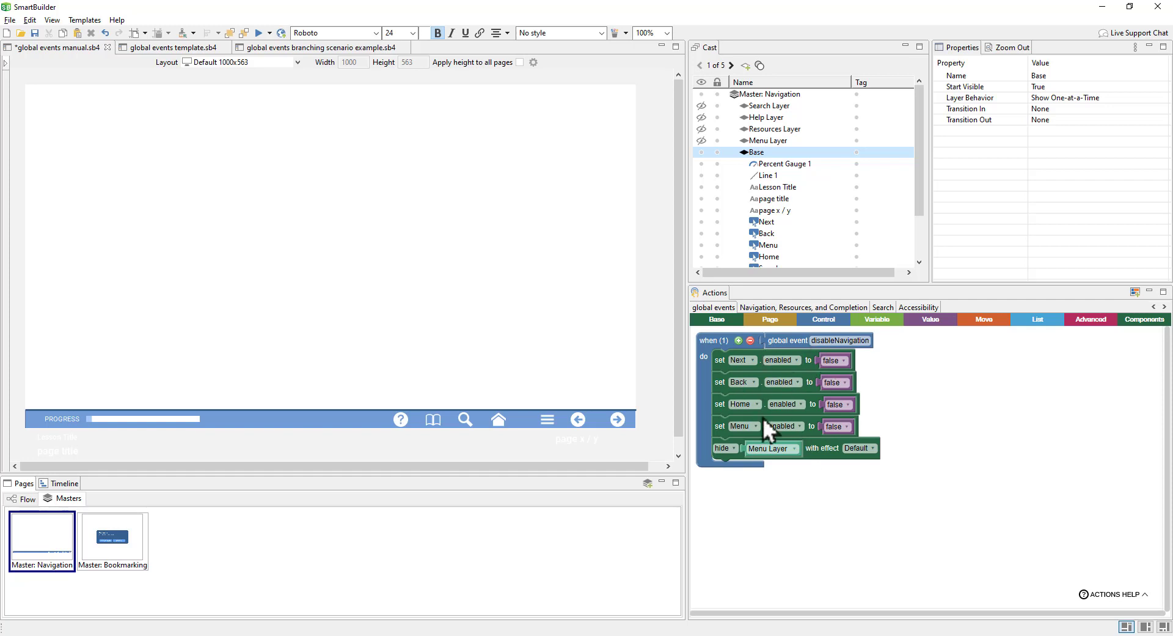
right_click(724, 347)
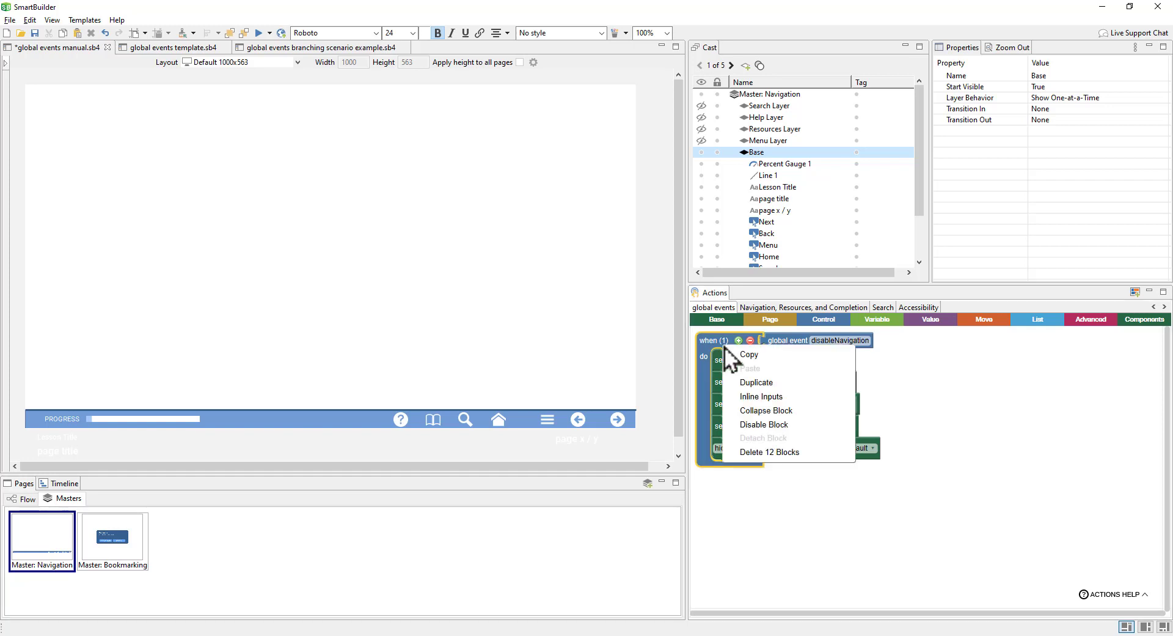
left_click(756, 382)
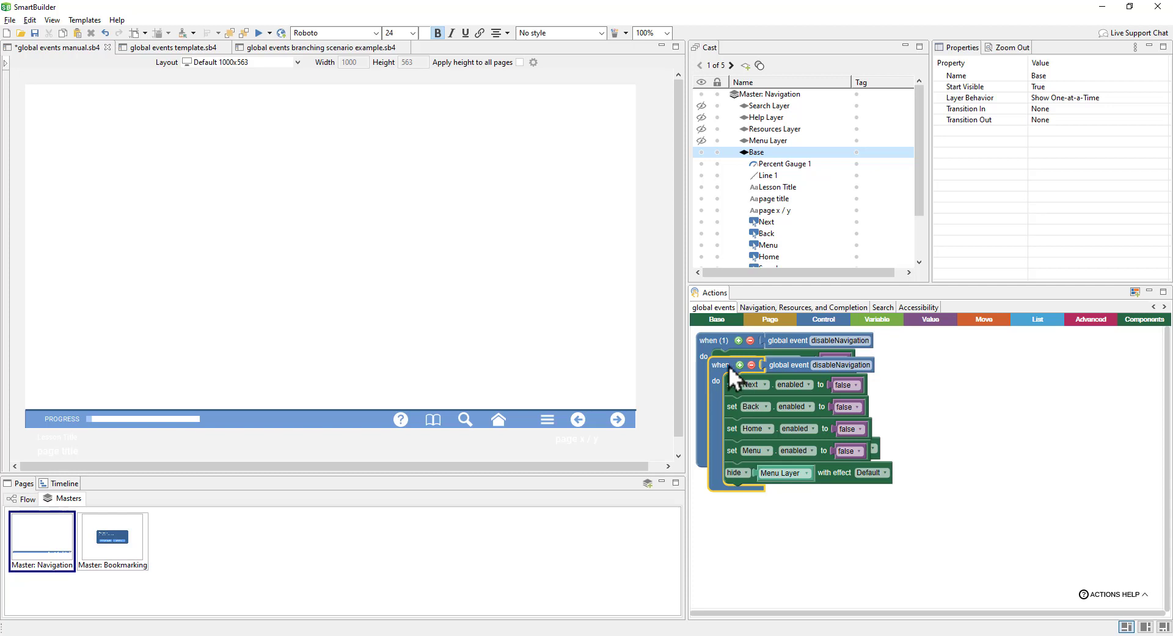
left_click_drag(728, 366, 720, 490)
scroll(987, 477, "down", 2)
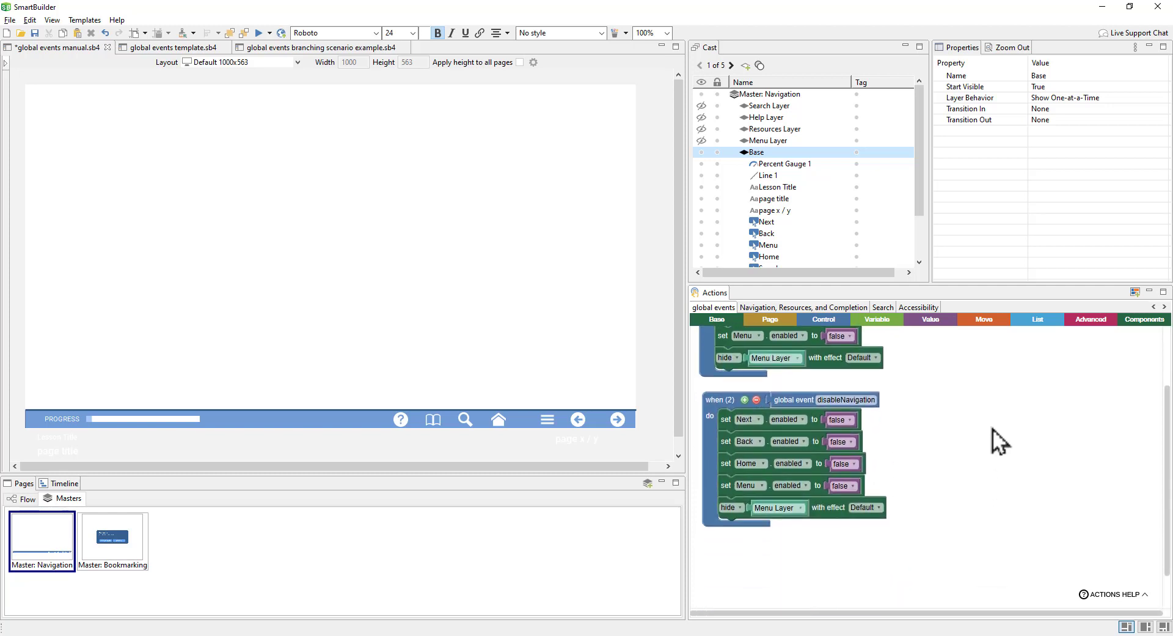
left_click(856, 398)
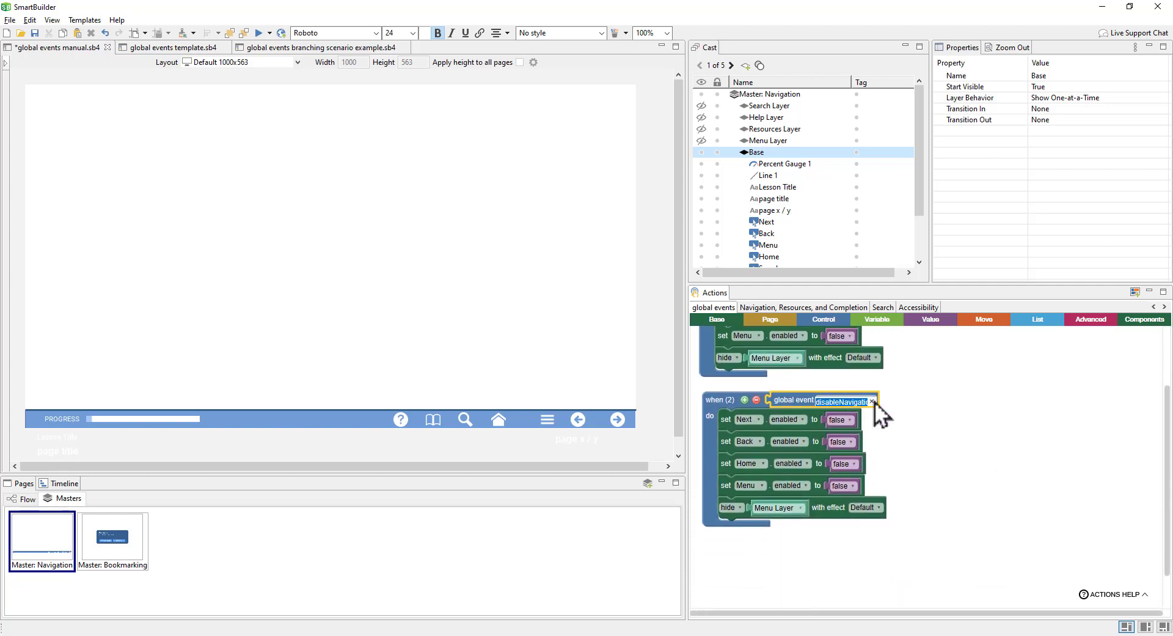
type("enableNavigation")
left_click(939, 422)
Step: Set Next, Back, Home and Menu enabled to true and delete the hide Menu Layer action
left_click(852, 425)
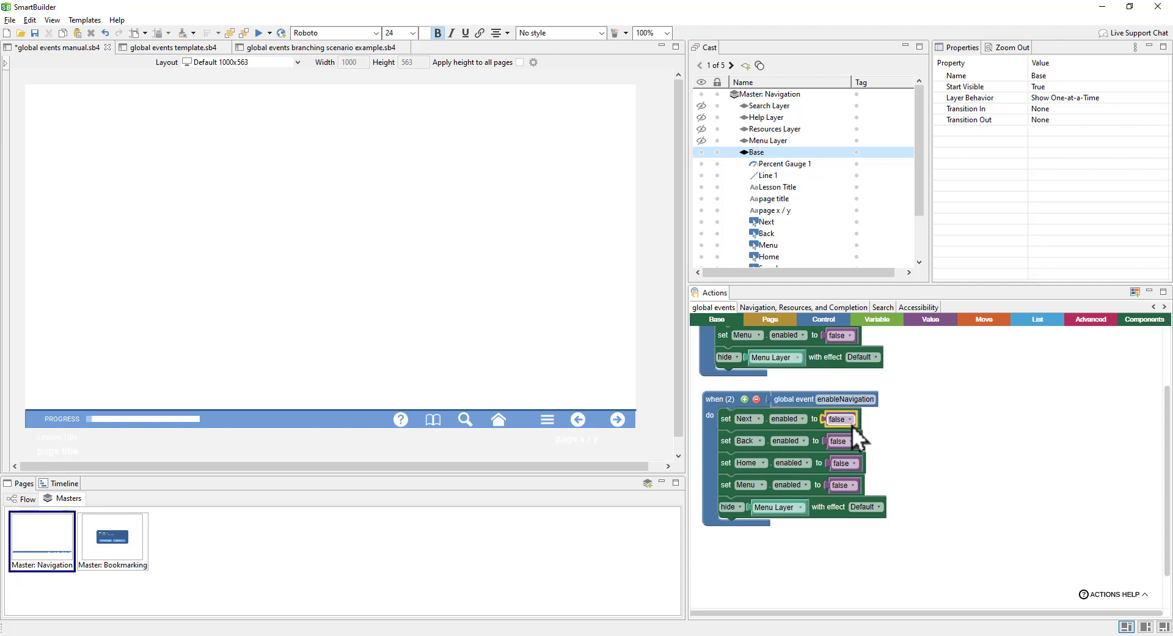
left_click(844, 432)
left_click(852, 441)
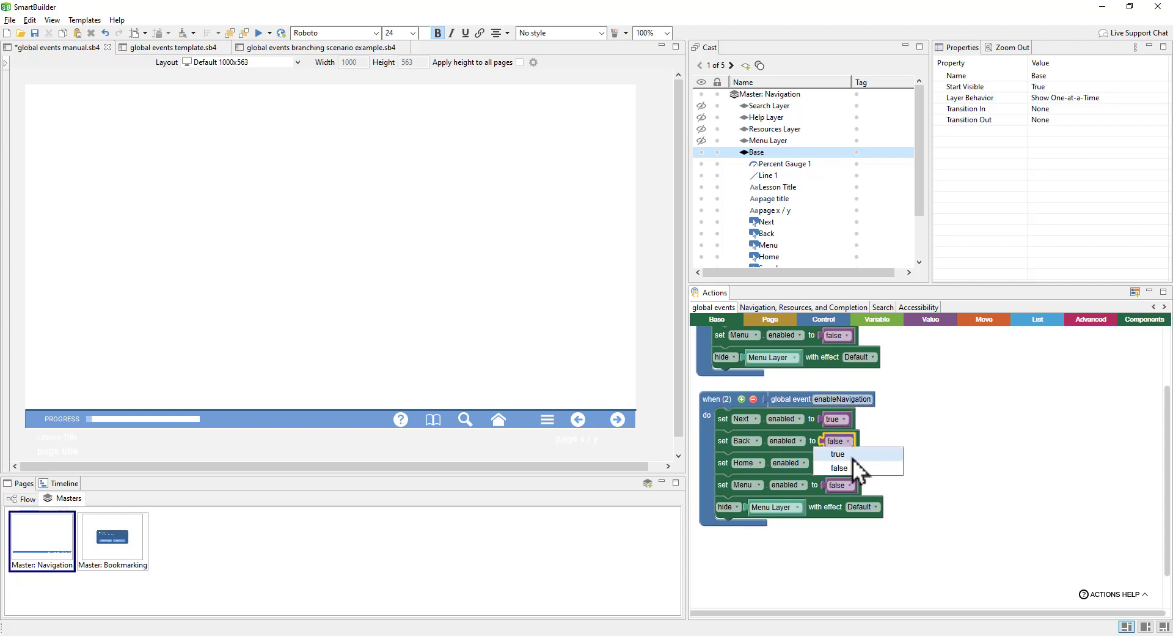
left_click(852, 458)
left_click(853, 464)
left_click(854, 478)
left_click(854, 484)
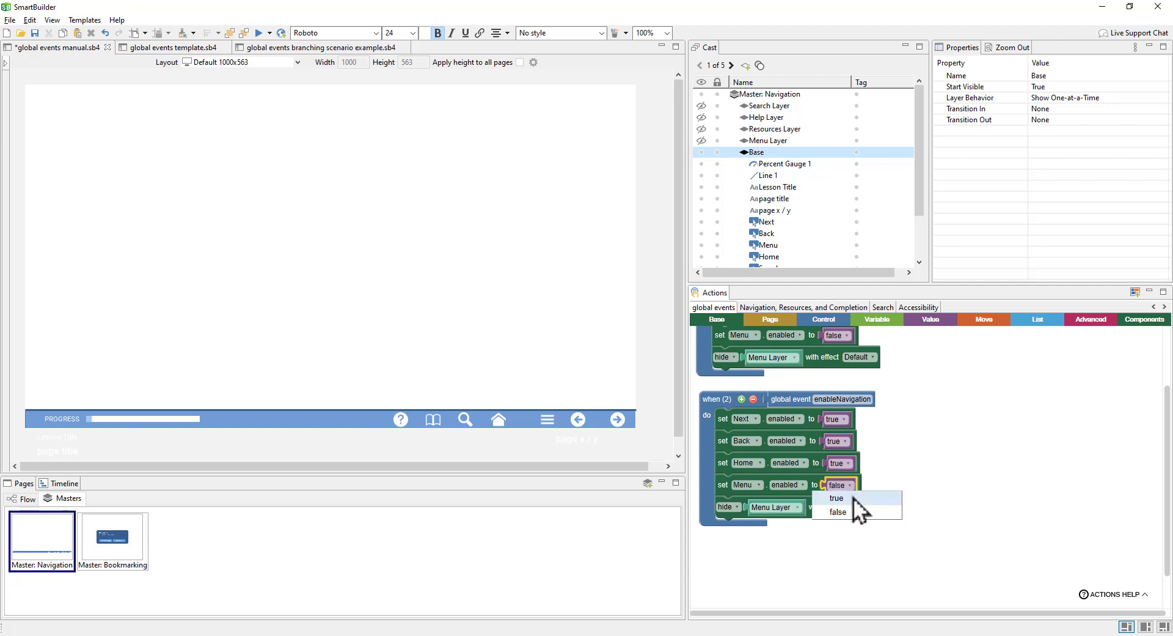
left_click(853, 498)
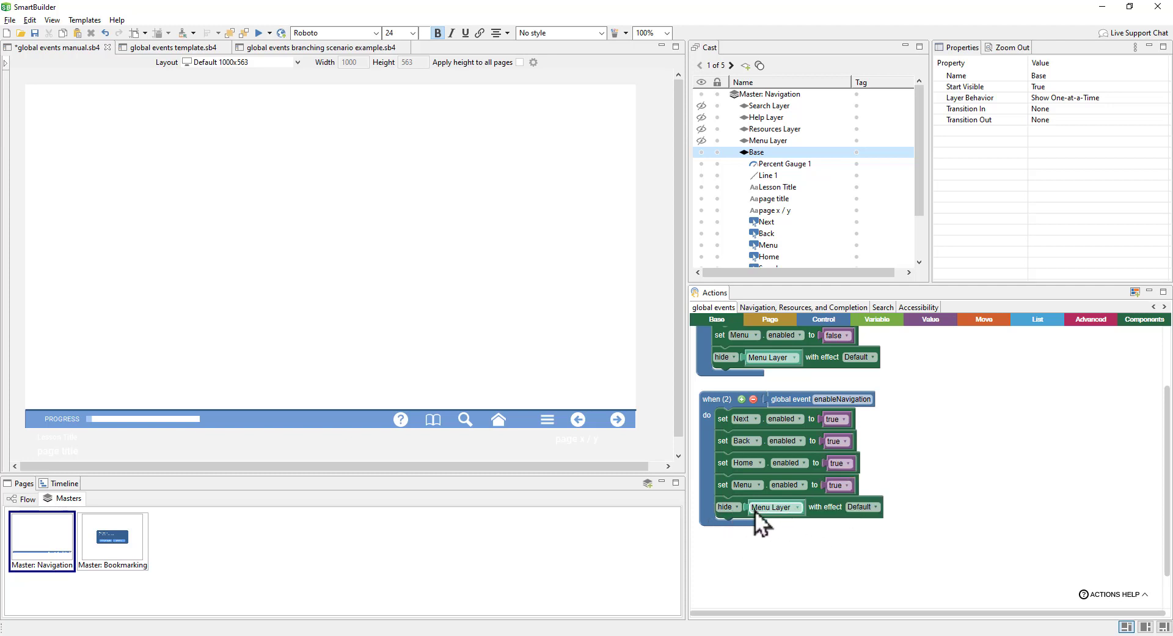
left_click(838, 515)
key("Delete")
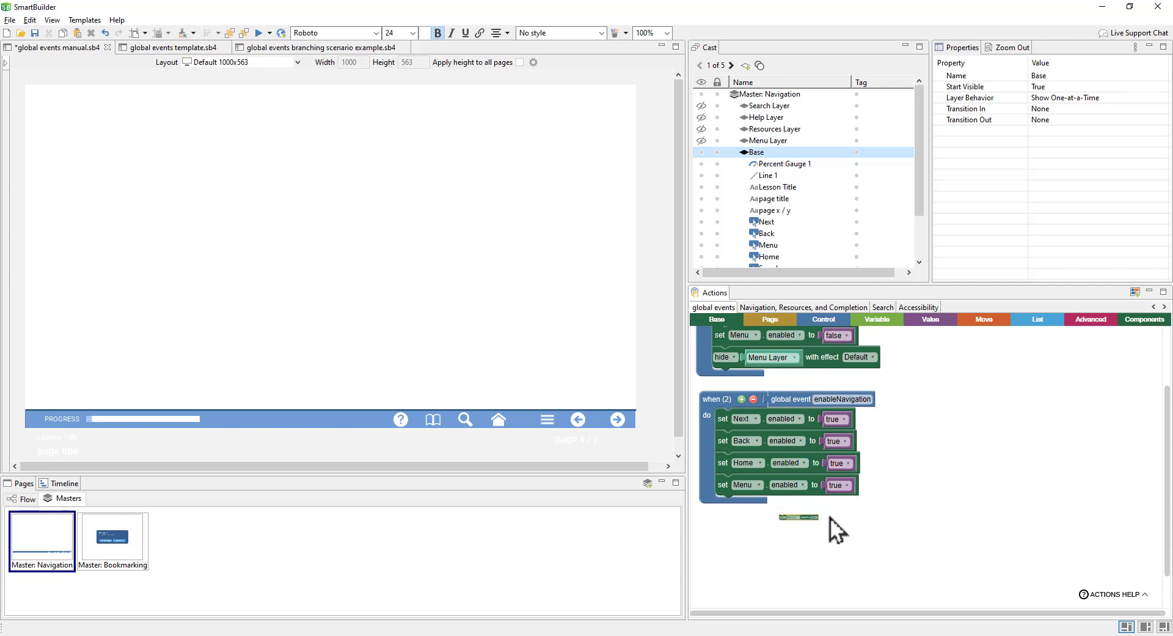
scroll(940, 461, "up", 3)
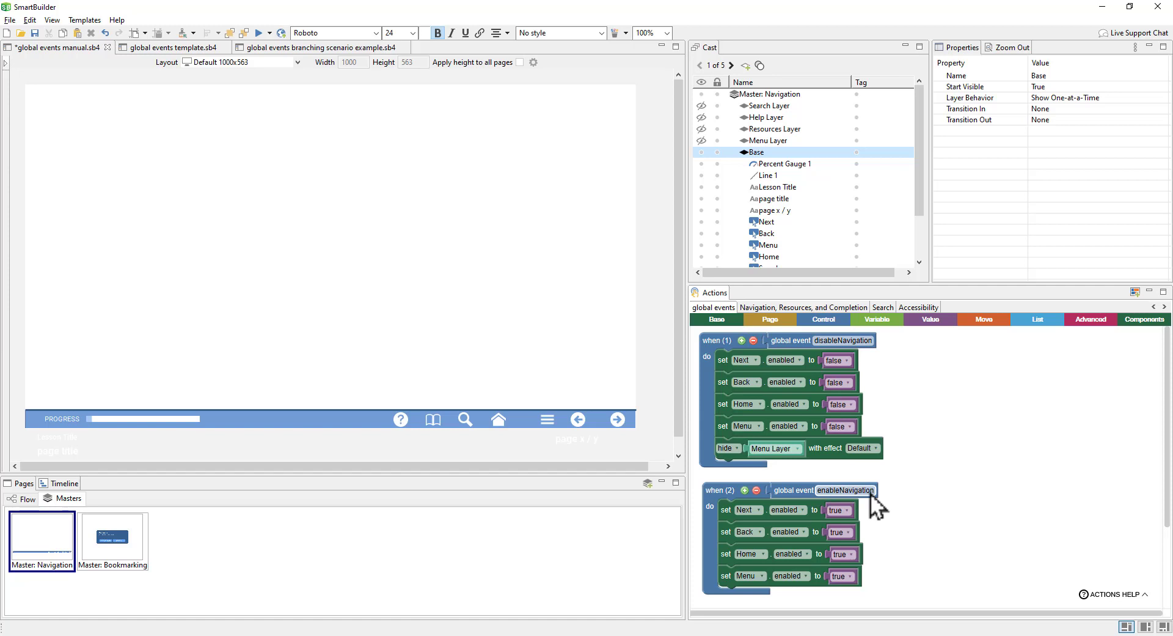
left_click(20, 497)
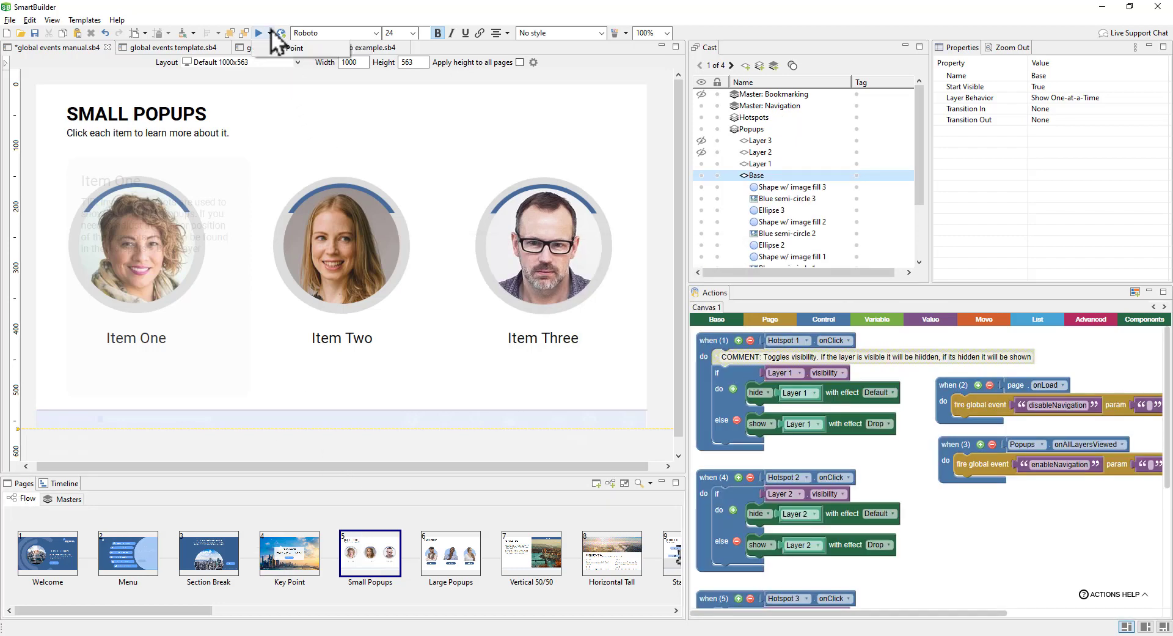
Step: Preview from Key Point, view Items Two, Three and One on Small Popups, then open Large Popups
left_click(314, 47)
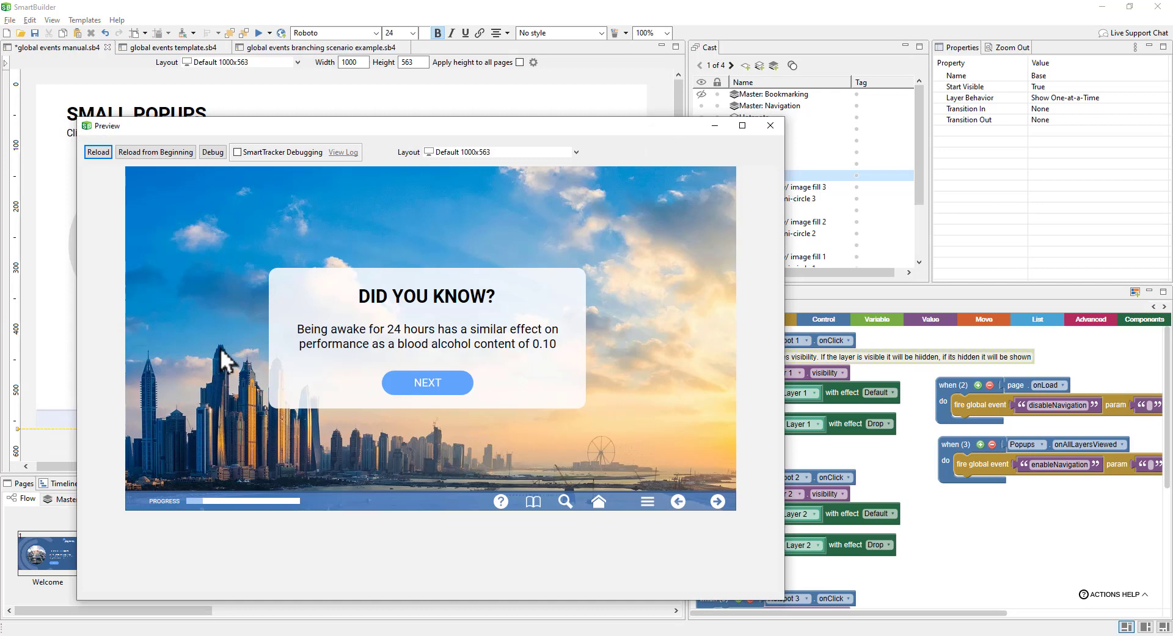
left_click(715, 503)
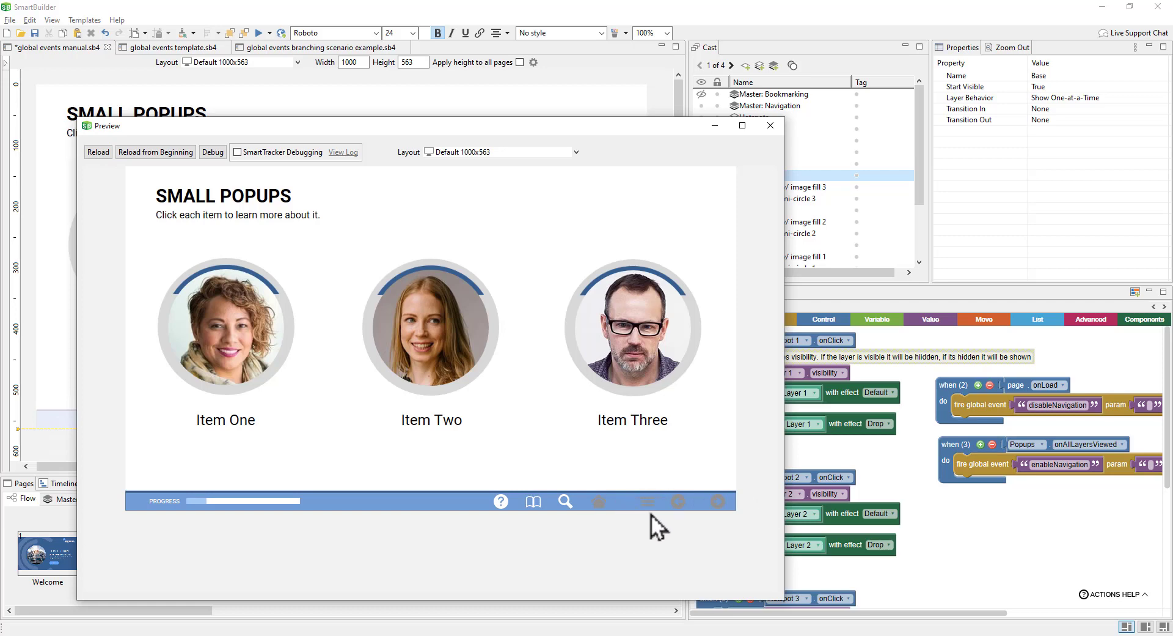
left_click(441, 335)
left_click(655, 355)
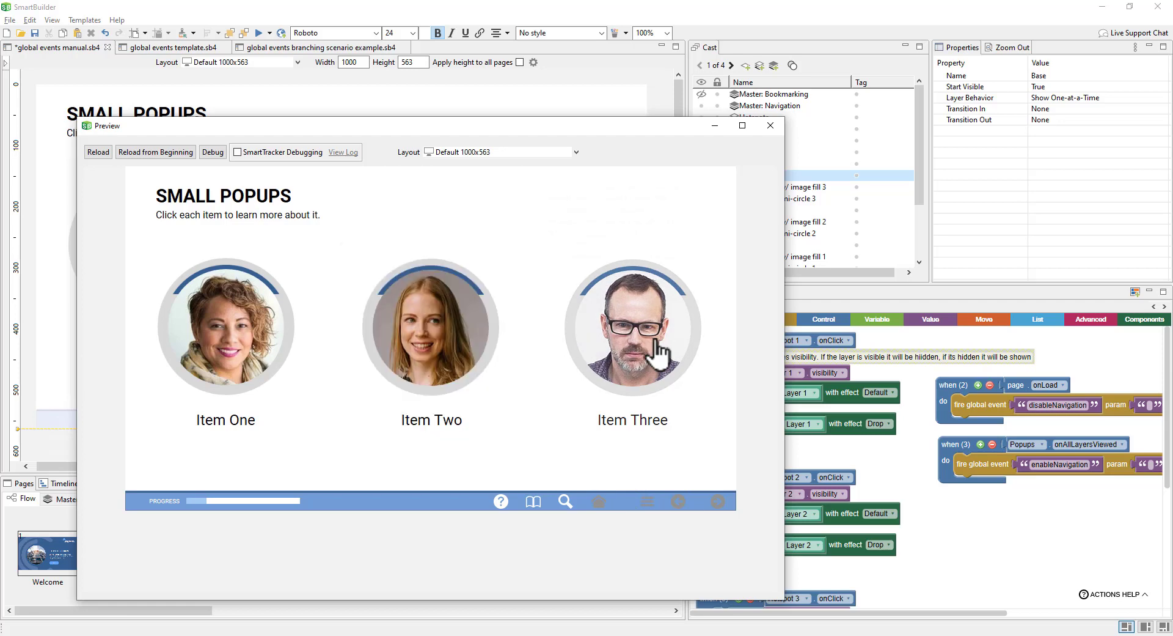
left_click(286, 349)
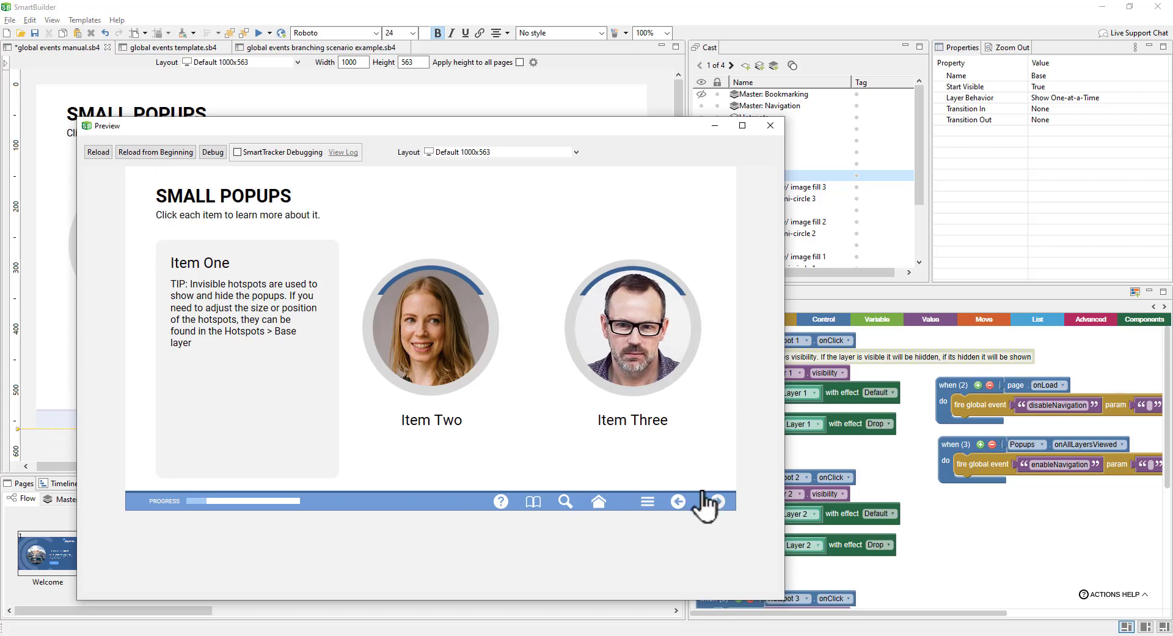
left_click(770, 125)
left_click(450, 573)
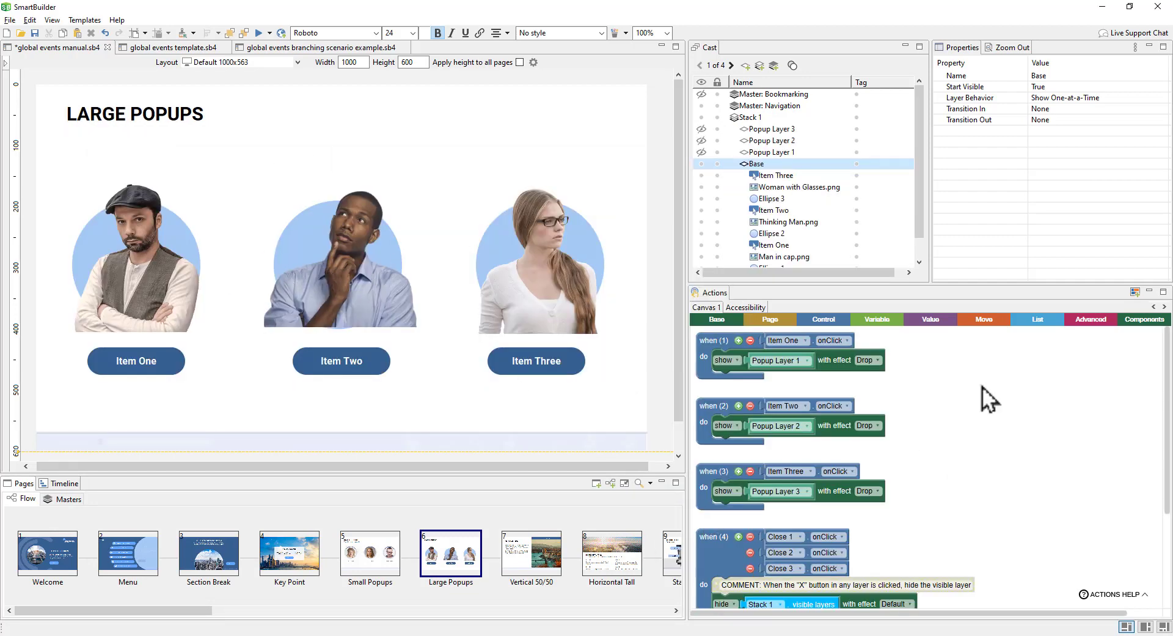
Step: Add a page onLoad handler that fires the disableNavigation global event
left_click(775, 321)
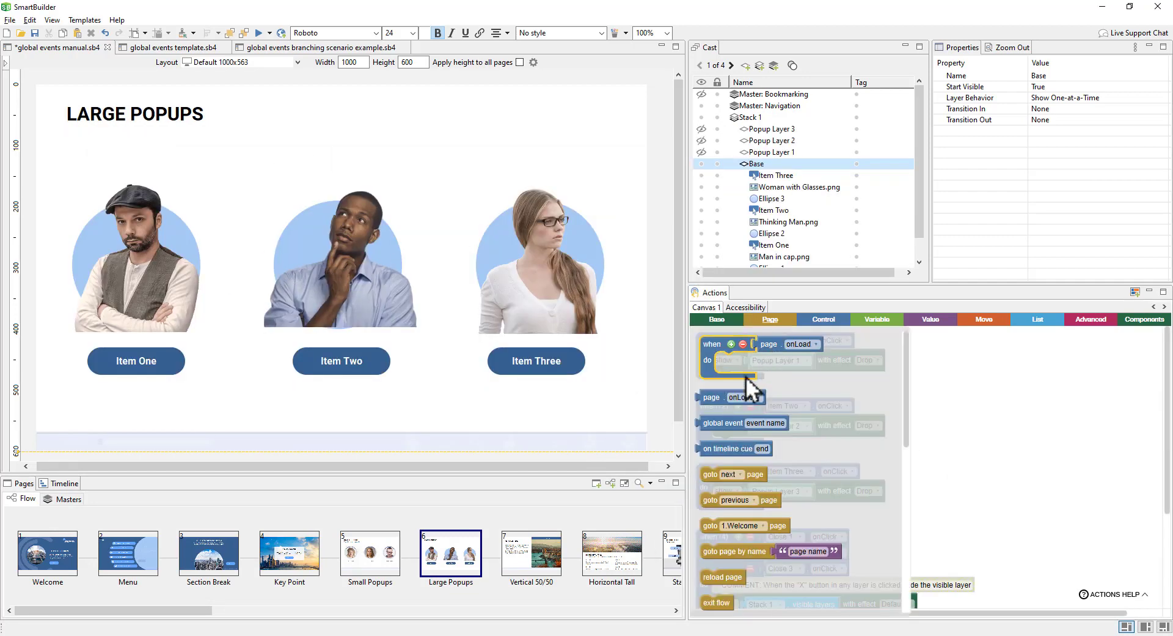
left_click_drag(713, 405, 940, 369)
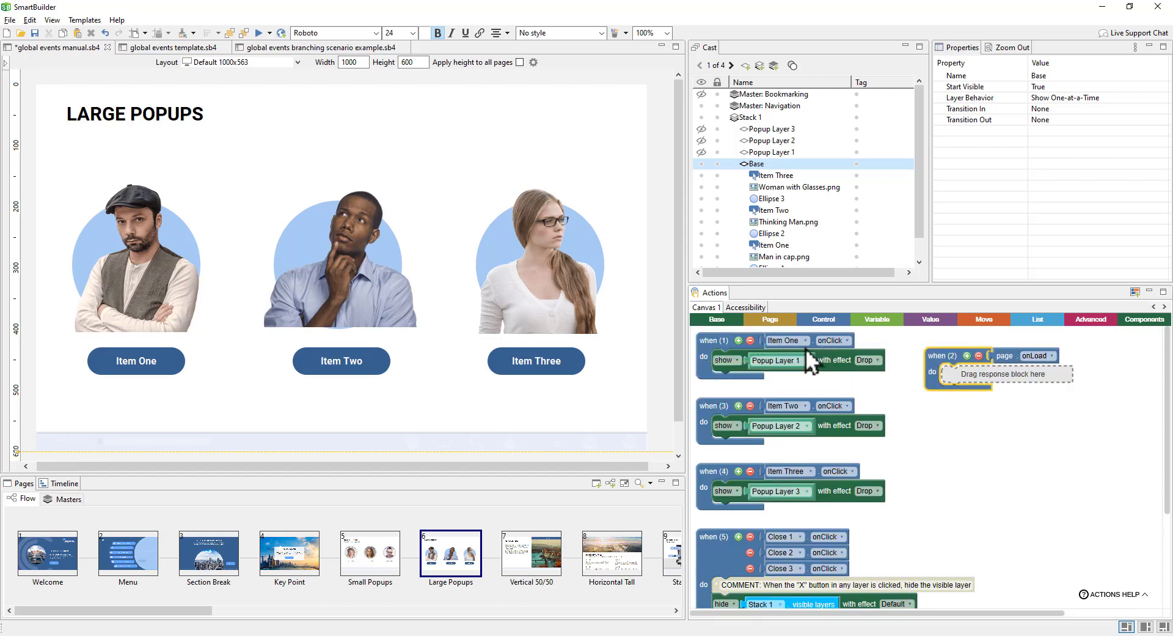
left_click(786, 324)
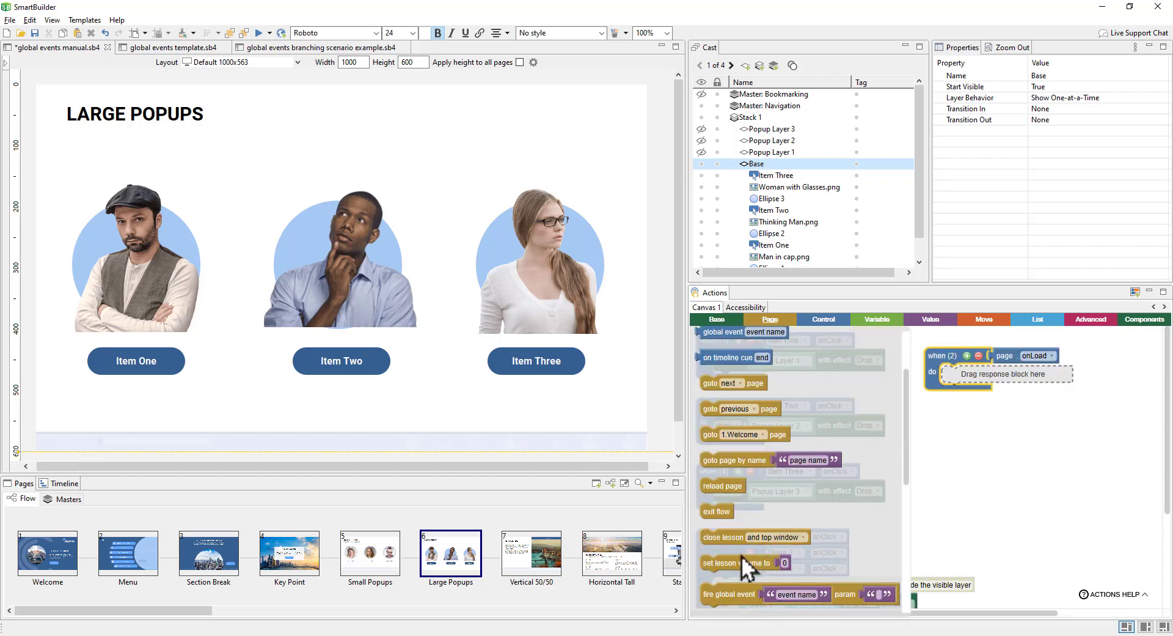
left_click_drag(728, 600, 974, 384)
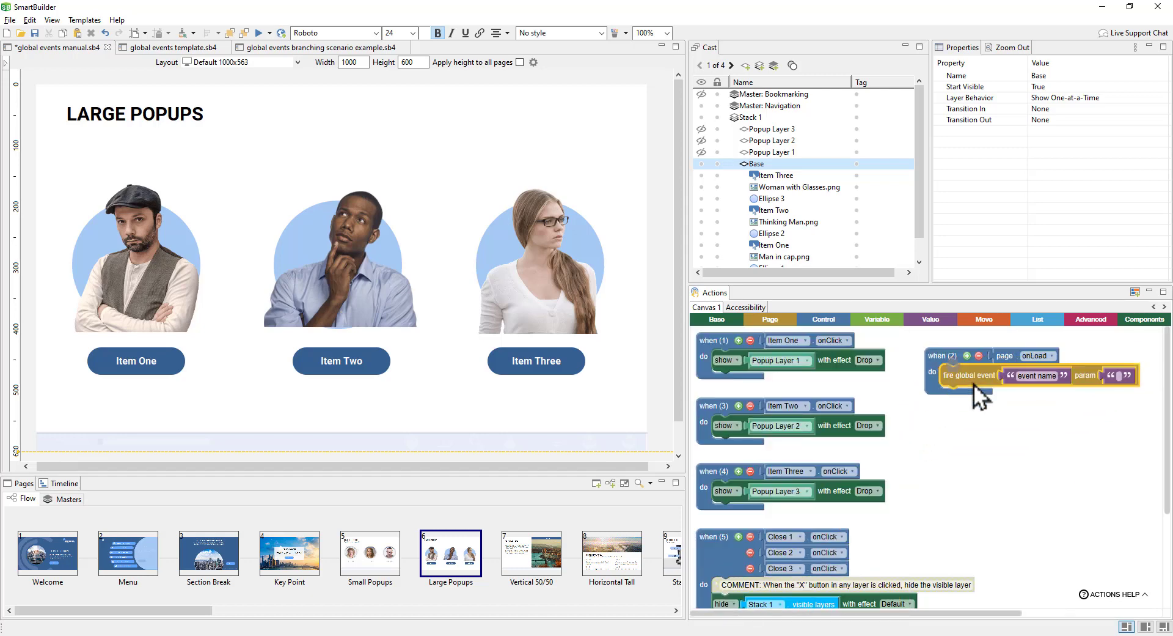
left_click(1018, 376)
type("d")
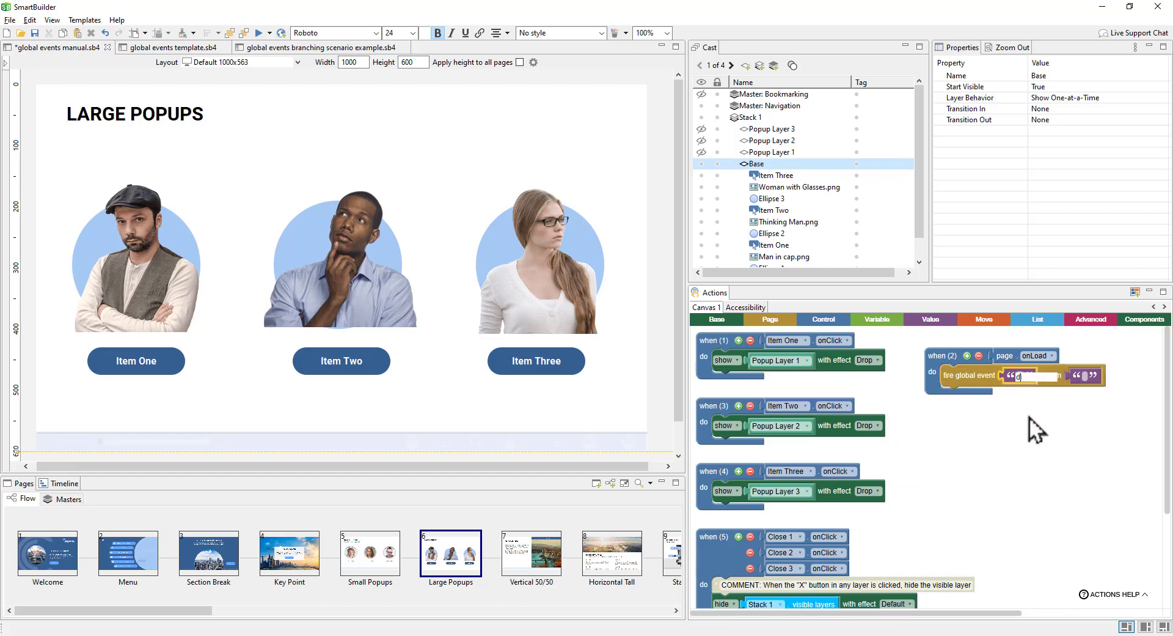
type("isableNavigation")
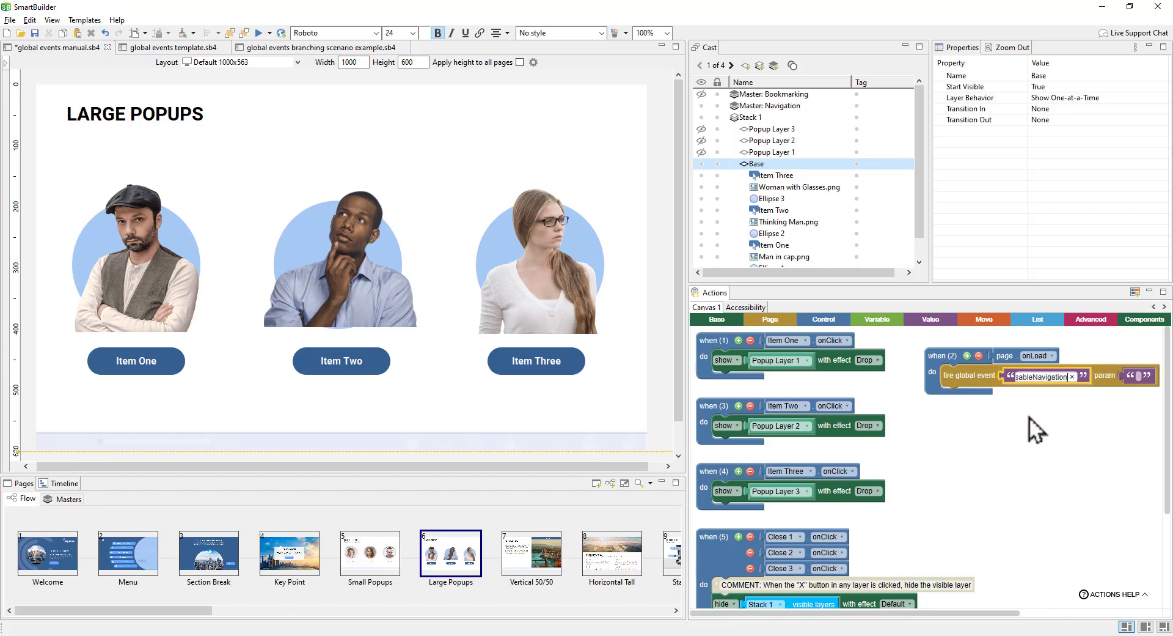
key("Return")
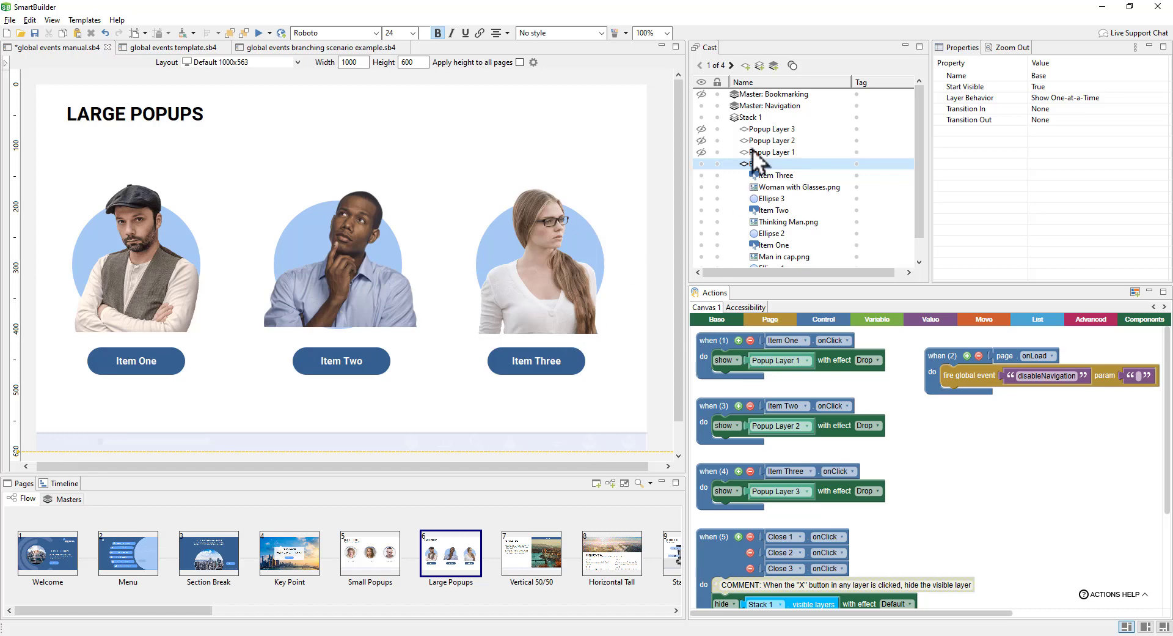
Step: Add a Stack 1 onAllLayersViewed trigger firing a duplicated global event renamed enableNavigation
double_click(755, 119)
scroll(724, 384, "down", 10)
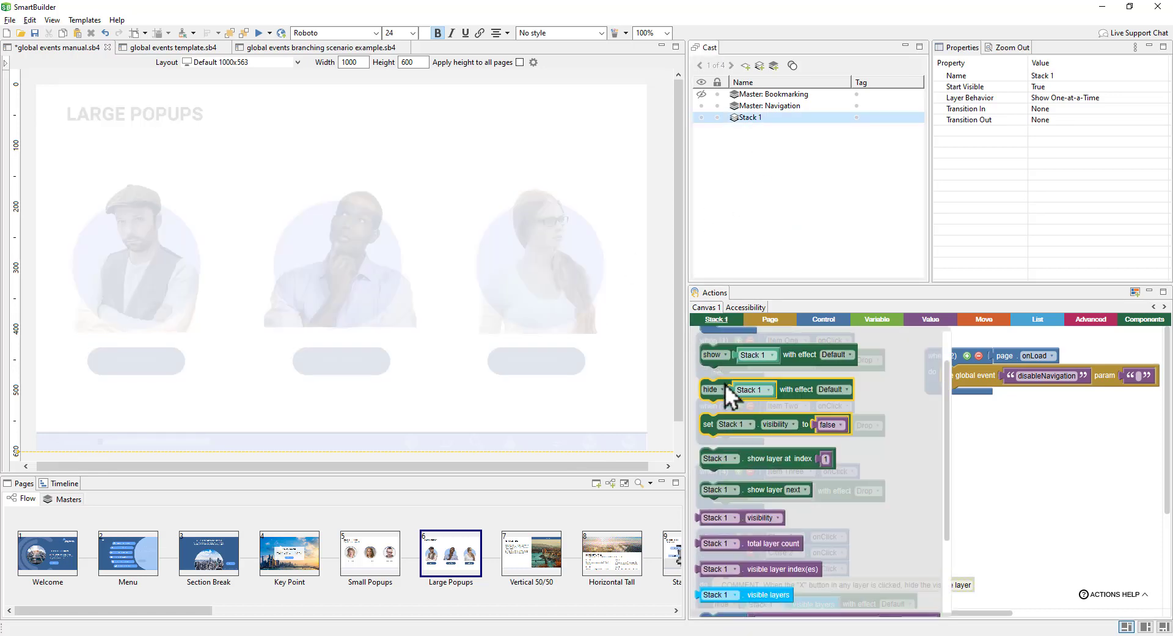
left_click_drag(727, 353, 963, 435)
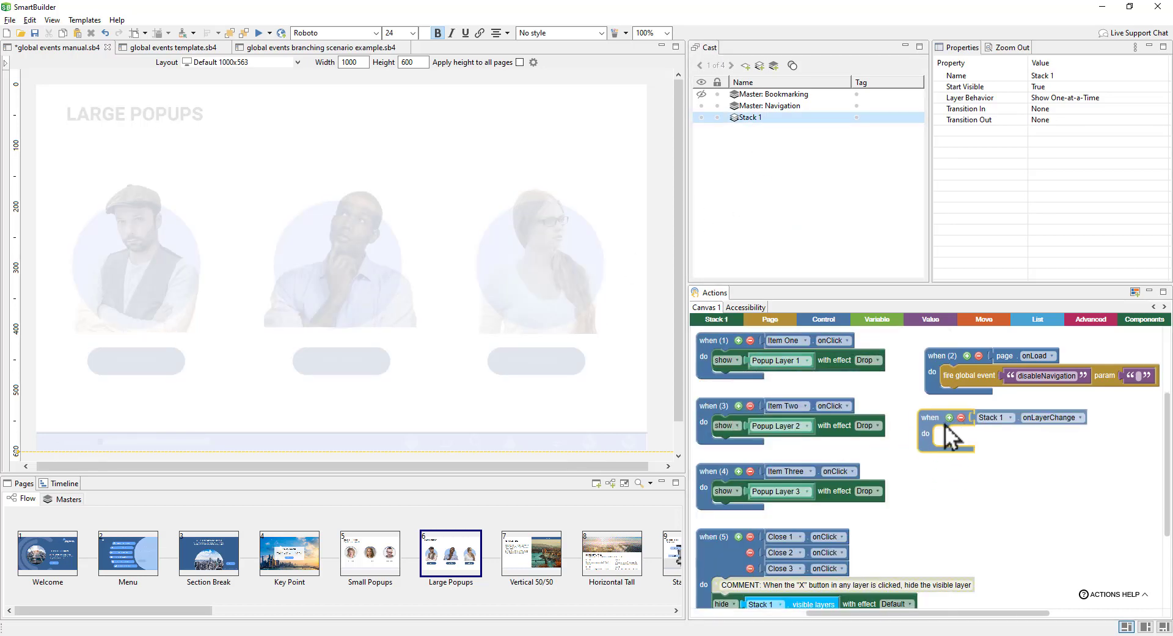
left_click(1066, 420)
left_click(1066, 442)
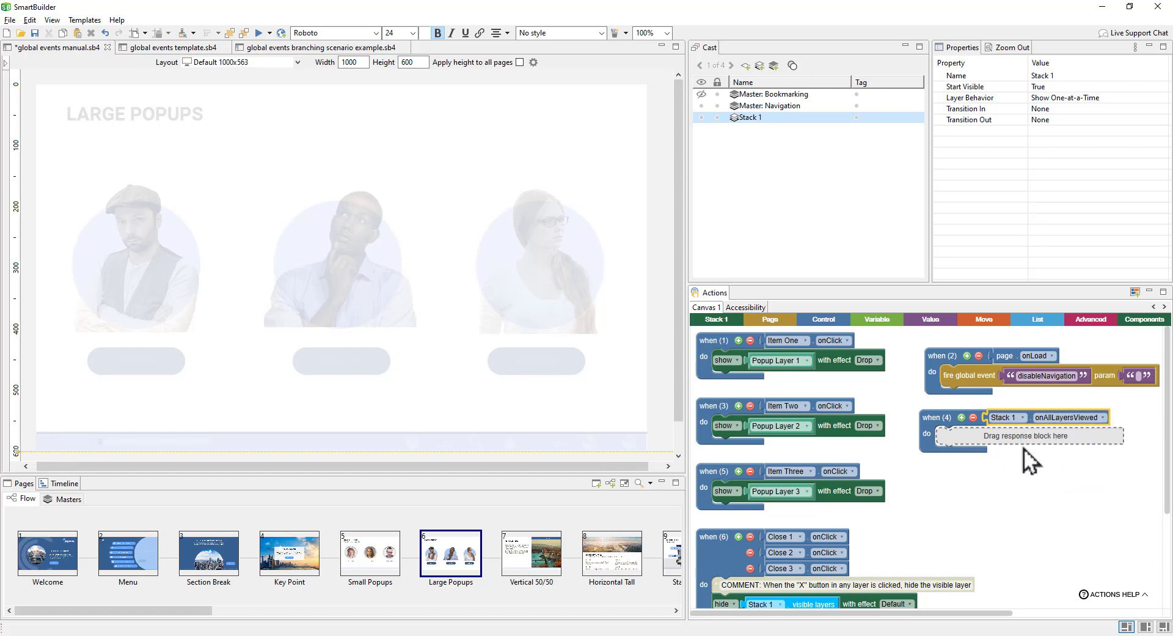
right_click(982, 379)
left_click(987, 419)
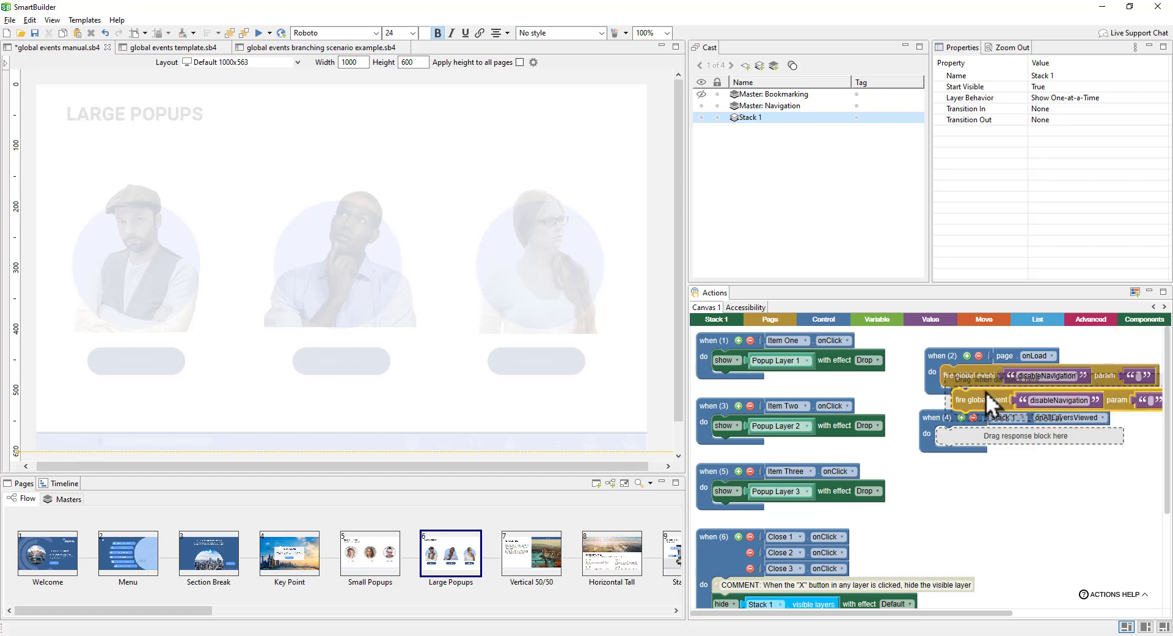
left_click_drag(985, 391, 968, 435)
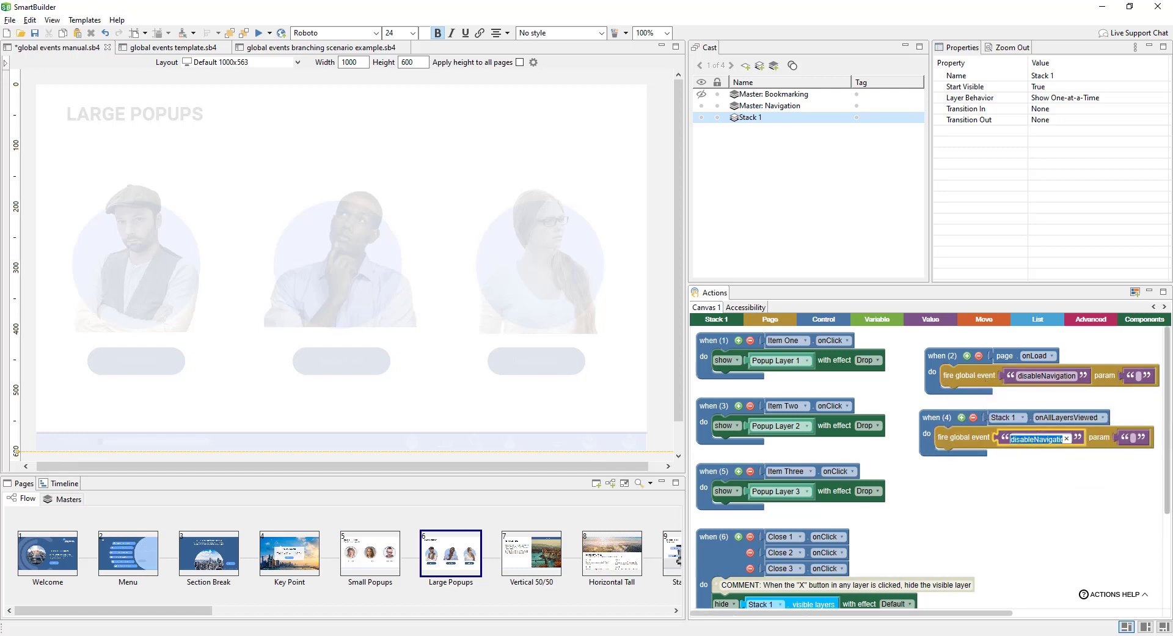
left_click(1042, 438)
key("Delete")
key("Delete")
type("e")
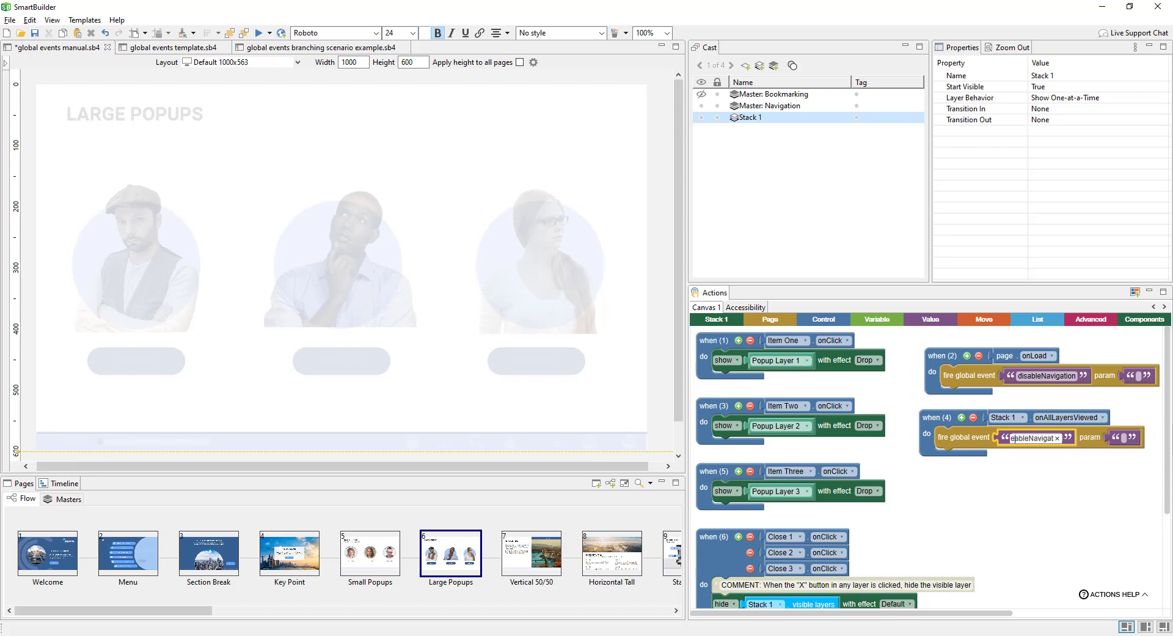
type("n")
left_click(1052, 510)
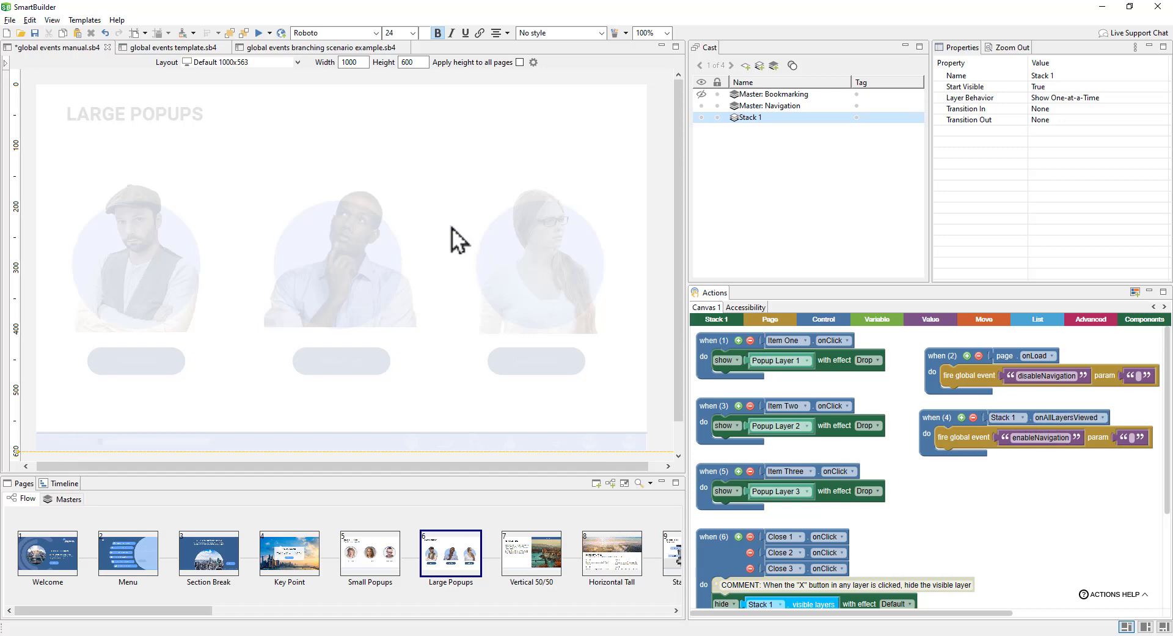
left_click(346, 277)
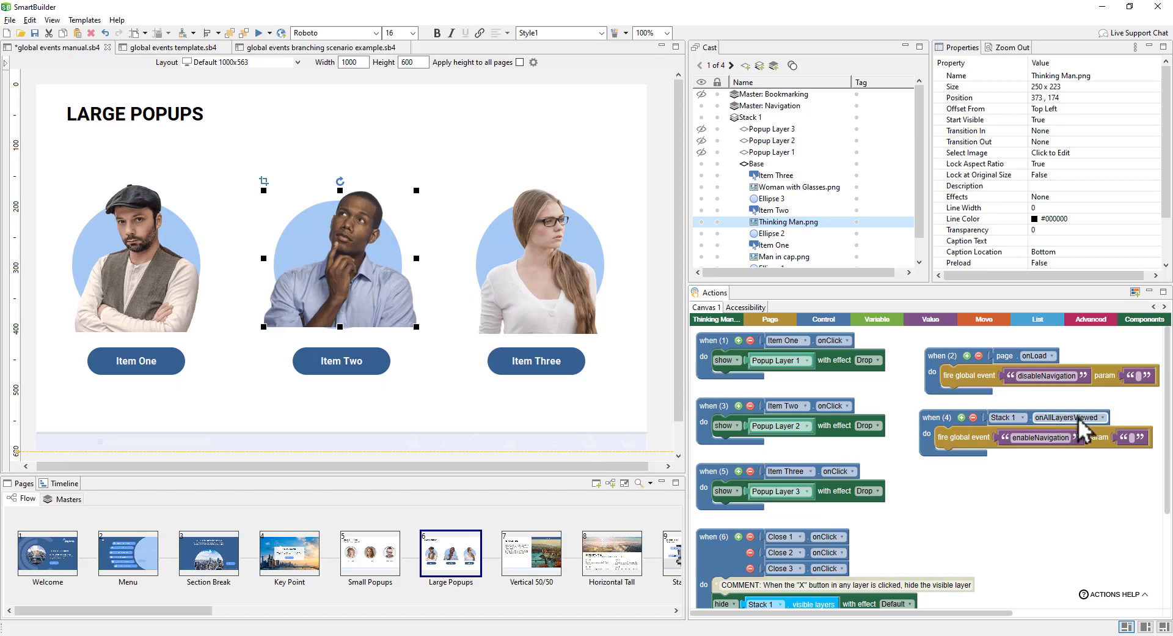
left_click(978, 439)
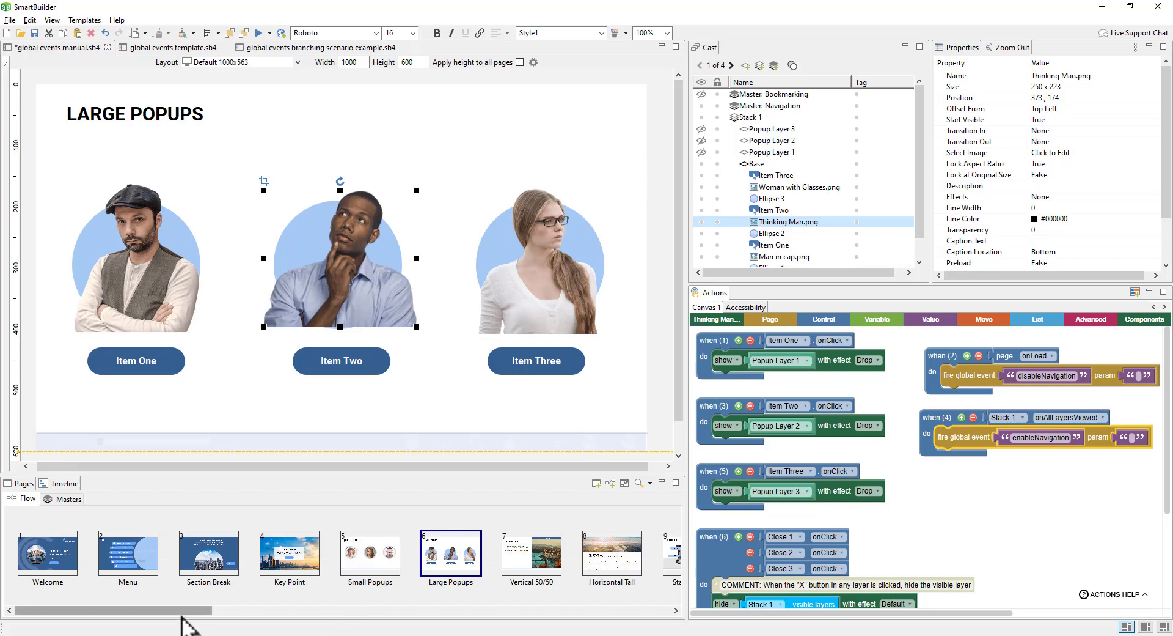
left_click_drag(183, 611, 561, 609)
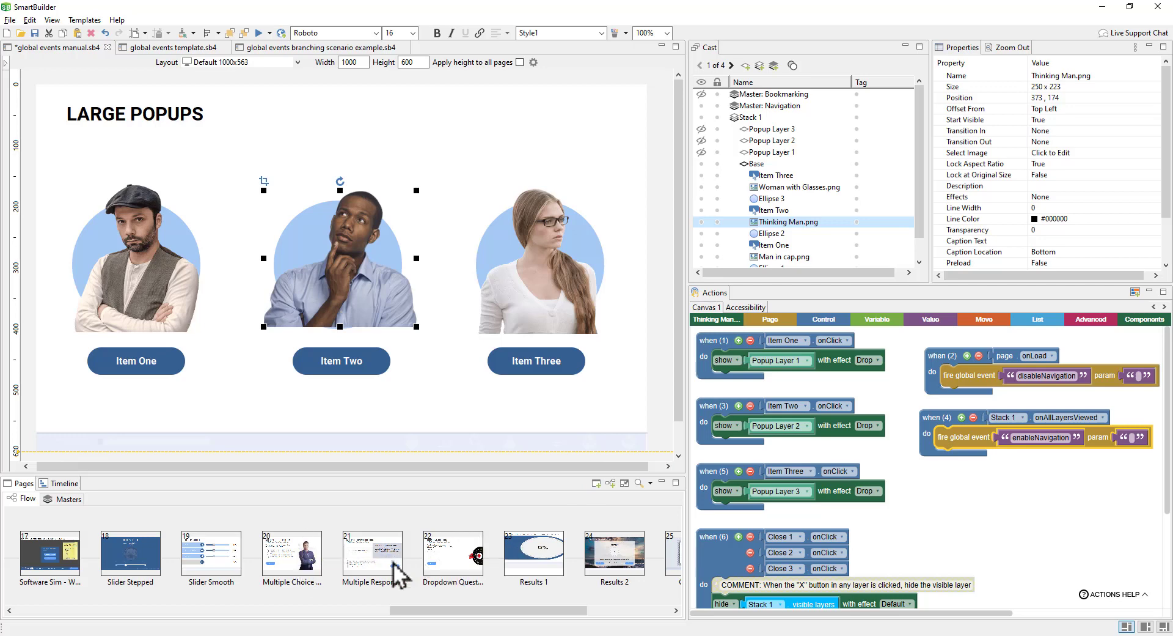
left_click_drag(434, 608, 84, 607)
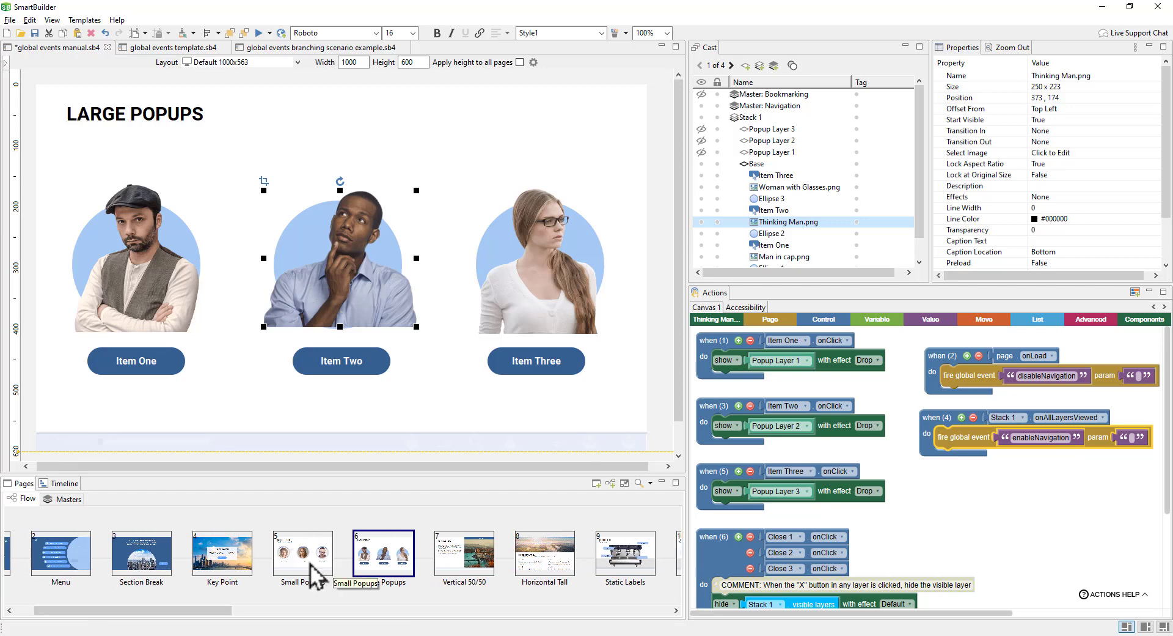
Step: Detach the Back, Home, Menu and Menu Layer blocks from both Navigation handlers, keeping only Next
left_click(69, 500)
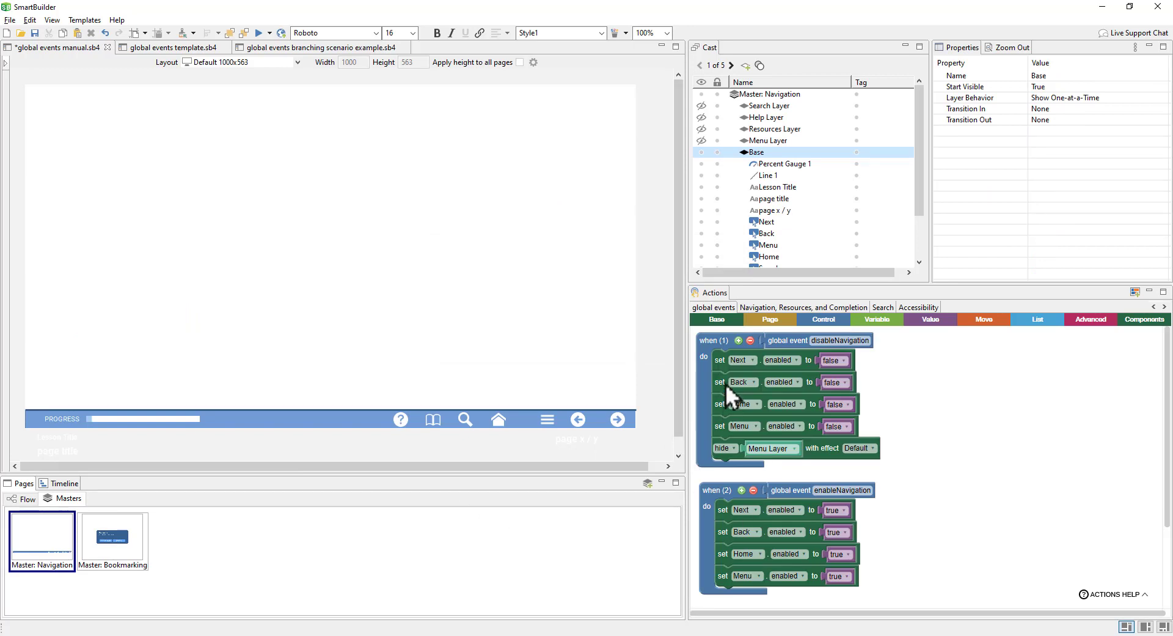
left_click_drag(724, 383, 947, 385)
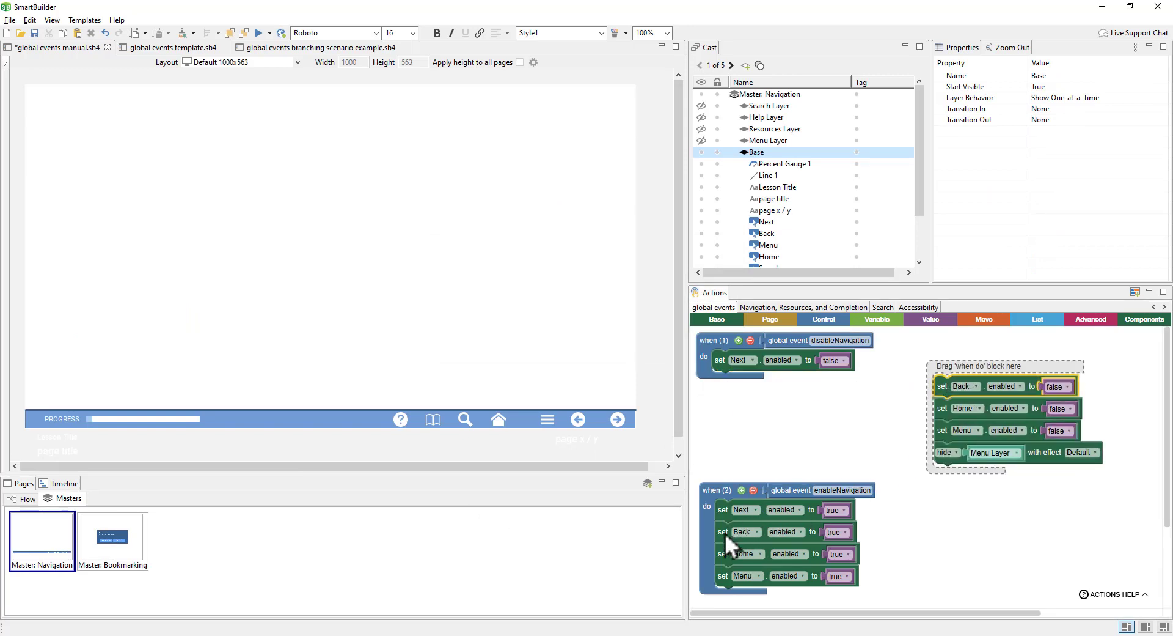
left_click_drag(725, 532, 960, 525)
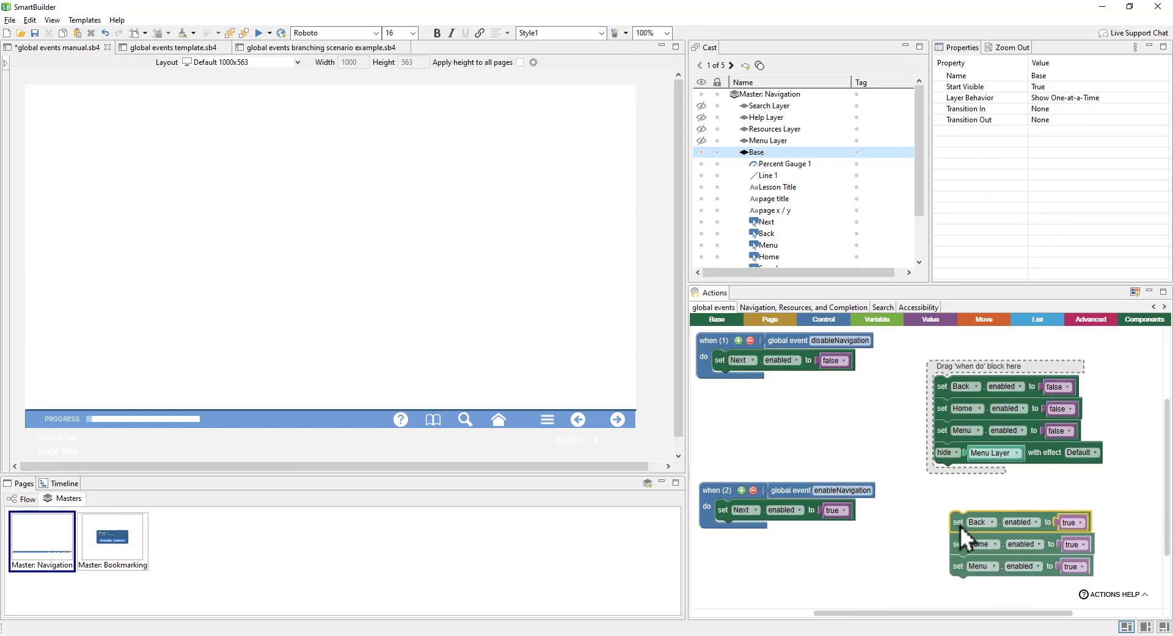
left_click(834, 442)
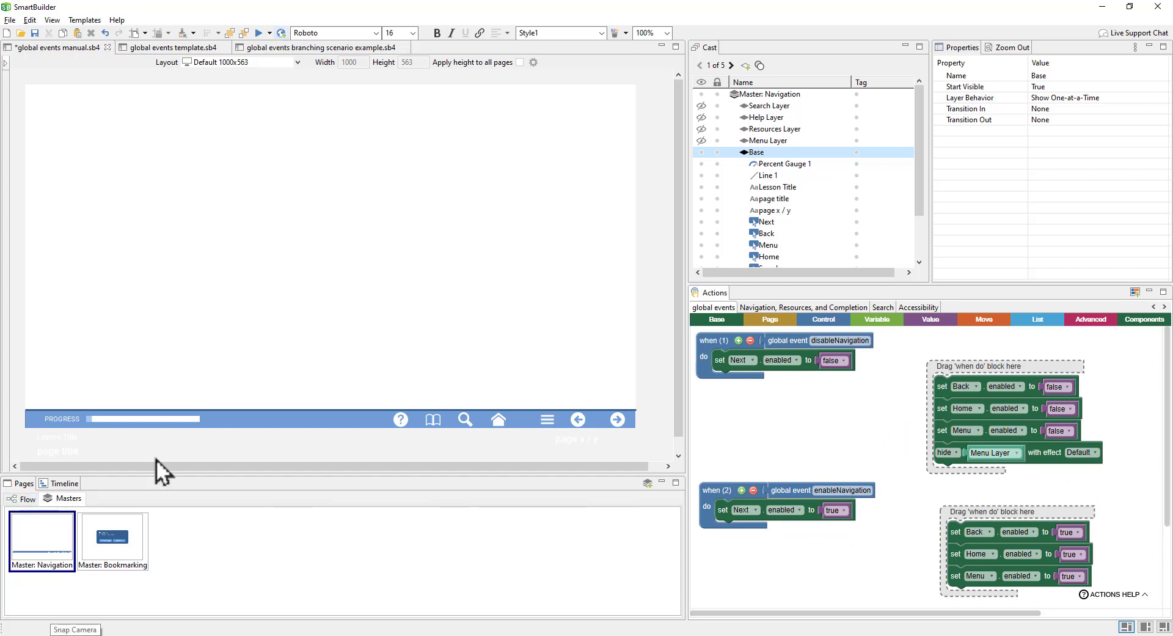
left_click(32, 500)
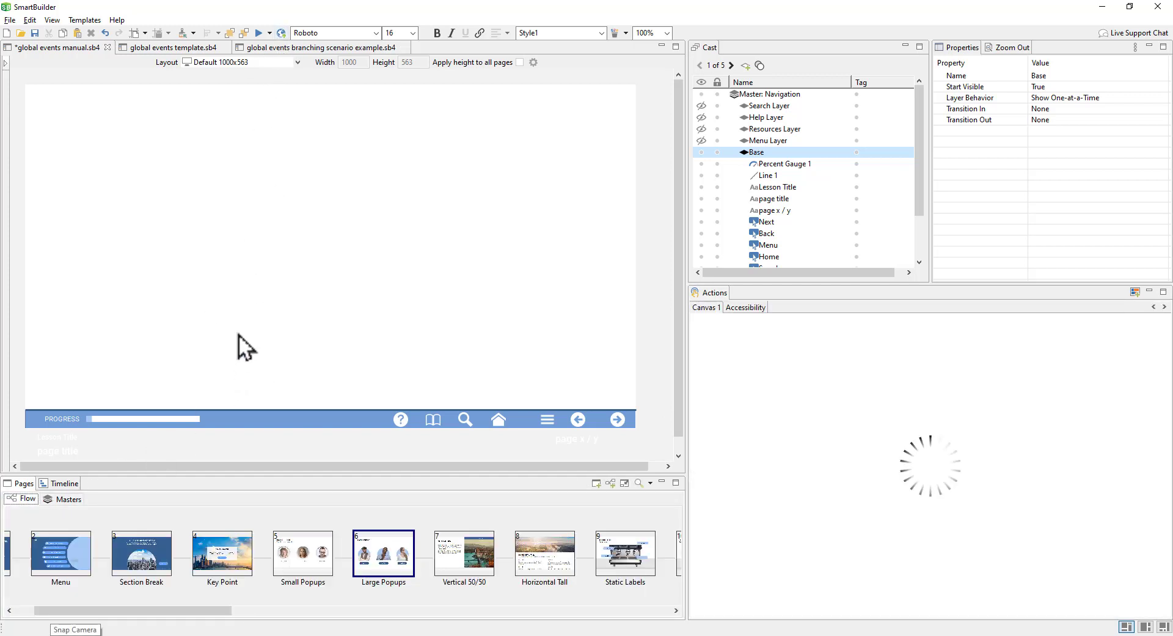
Step: Preview the course, view Items Three, One and Two, test next and back arrows, then close
left_click(270, 35)
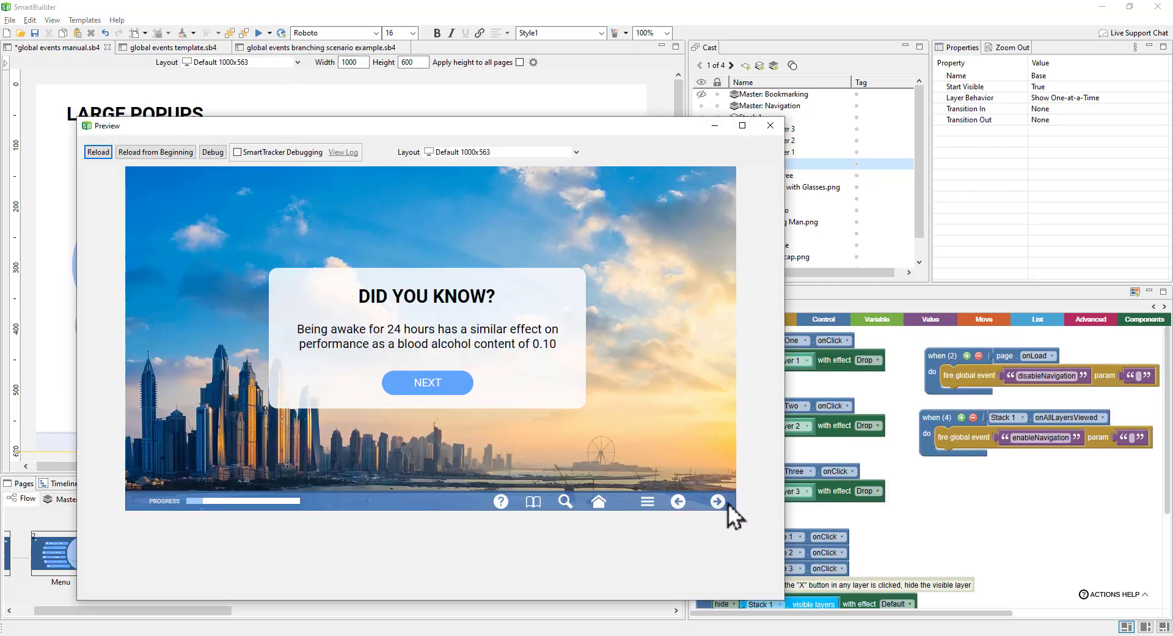
left_click(718, 502)
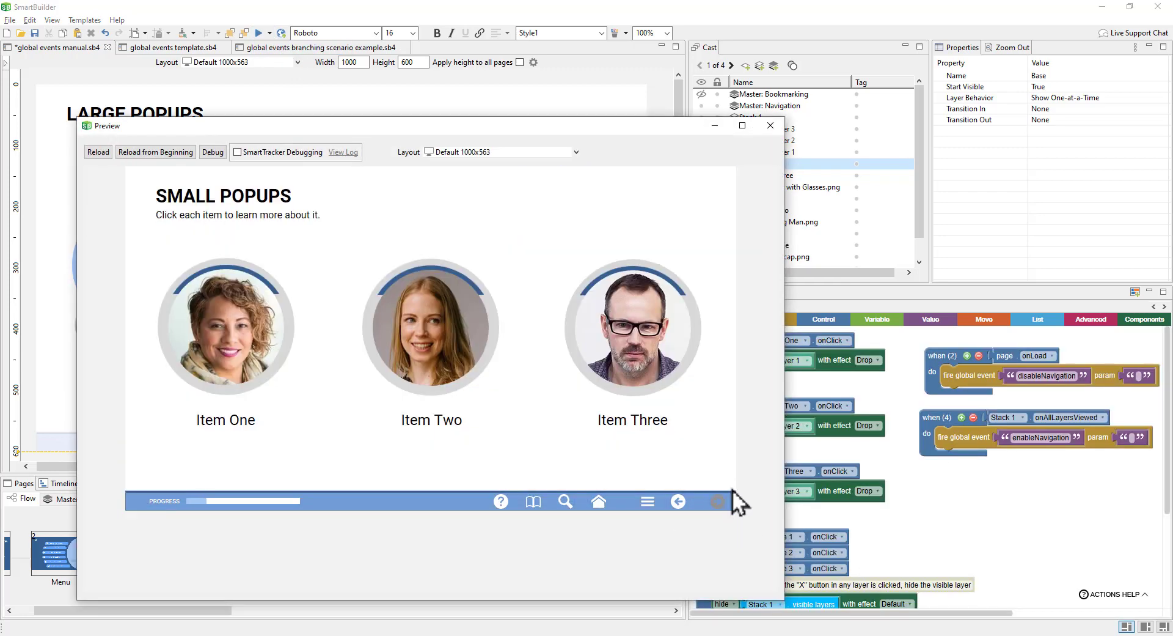
left_click(645, 359)
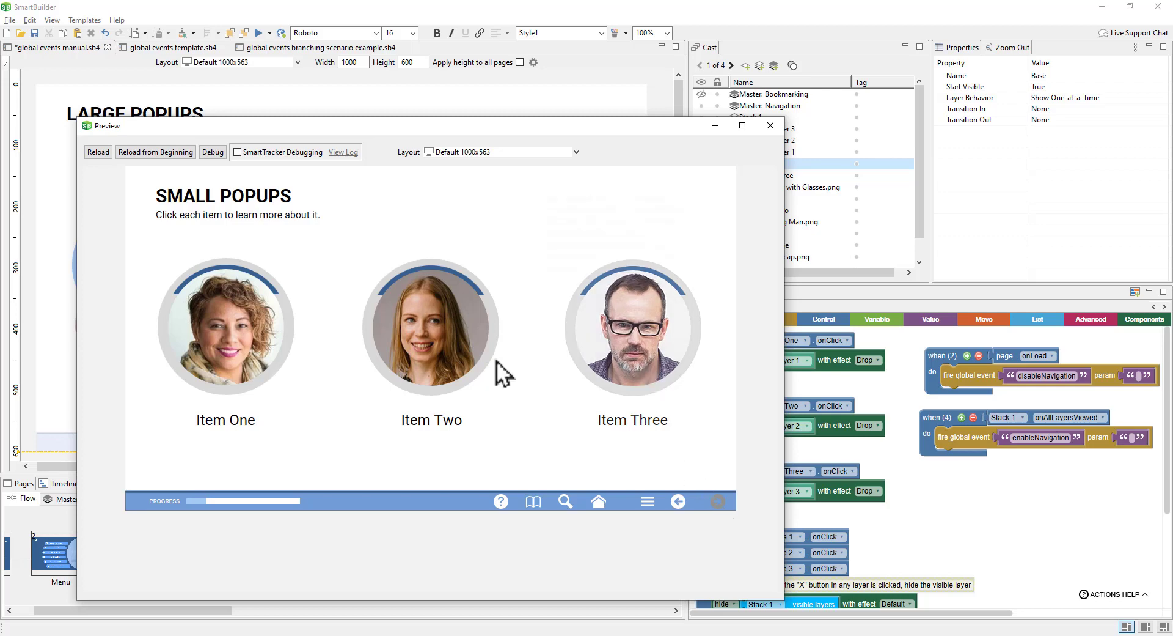
left_click(248, 356)
left_click(474, 362)
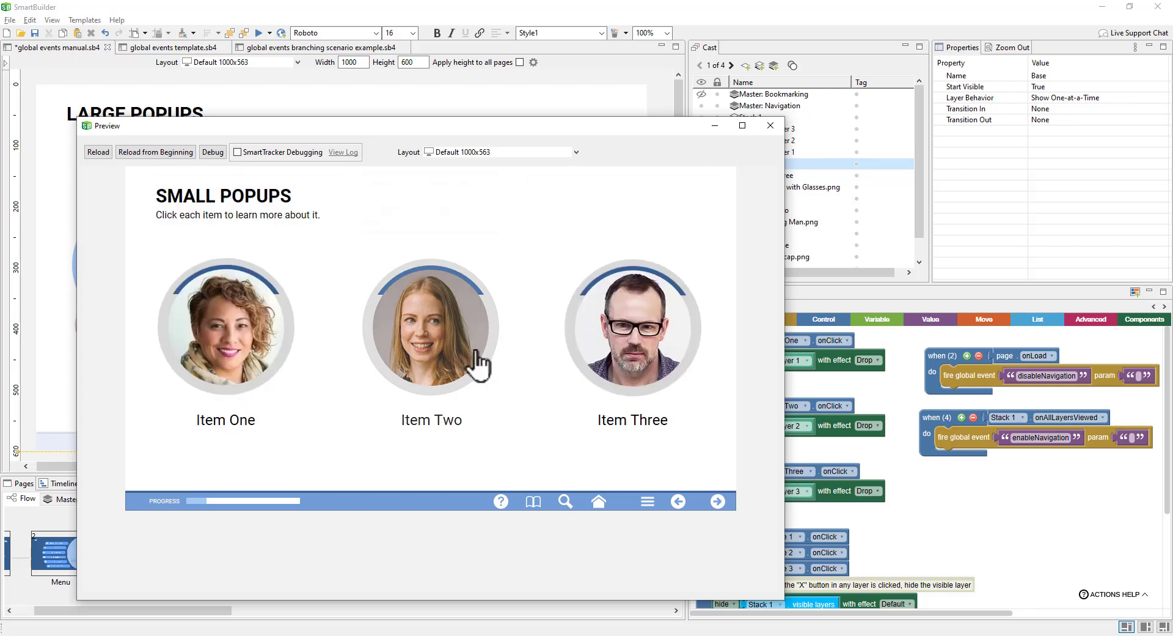
left_click(721, 502)
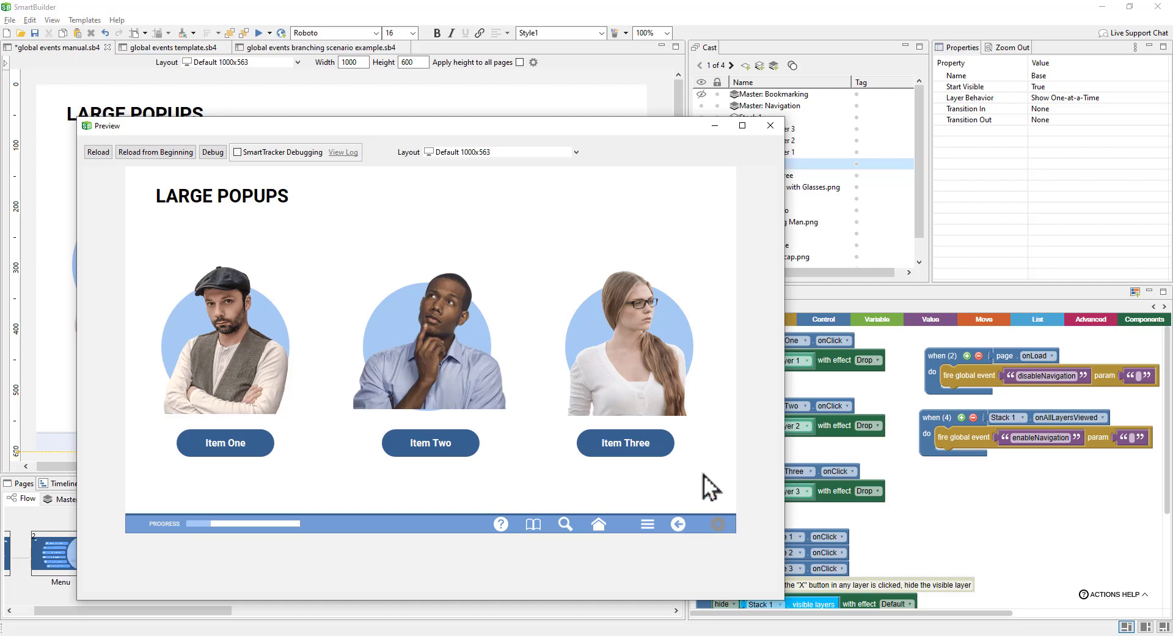
left_click(680, 526)
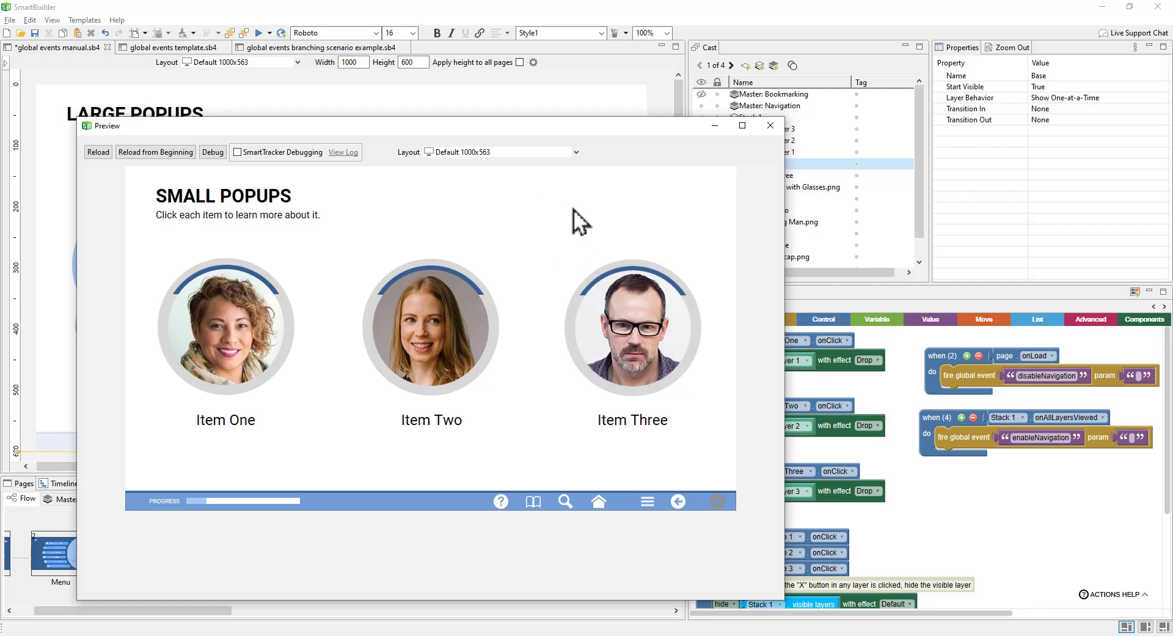
left_click(678, 502)
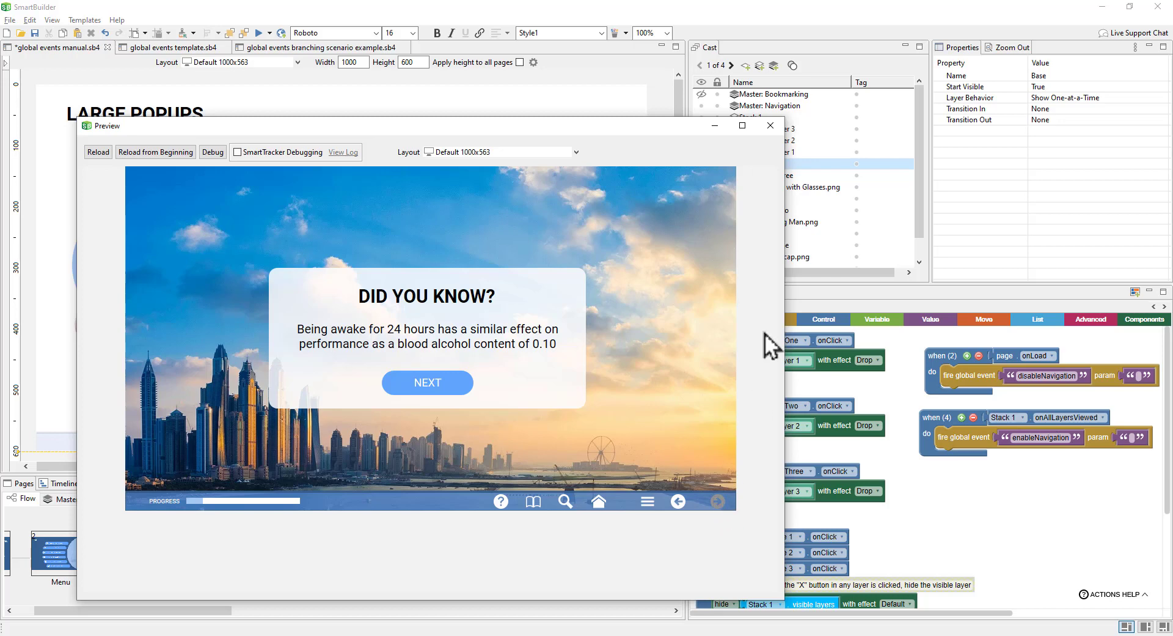
left_click(770, 123)
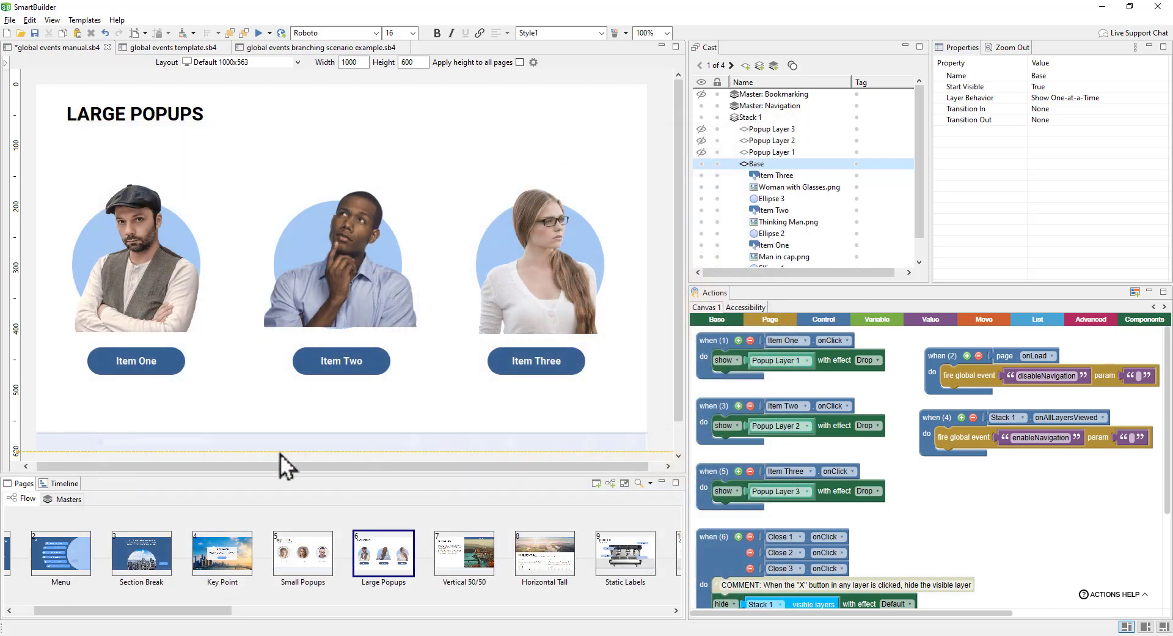
left_click(74, 503)
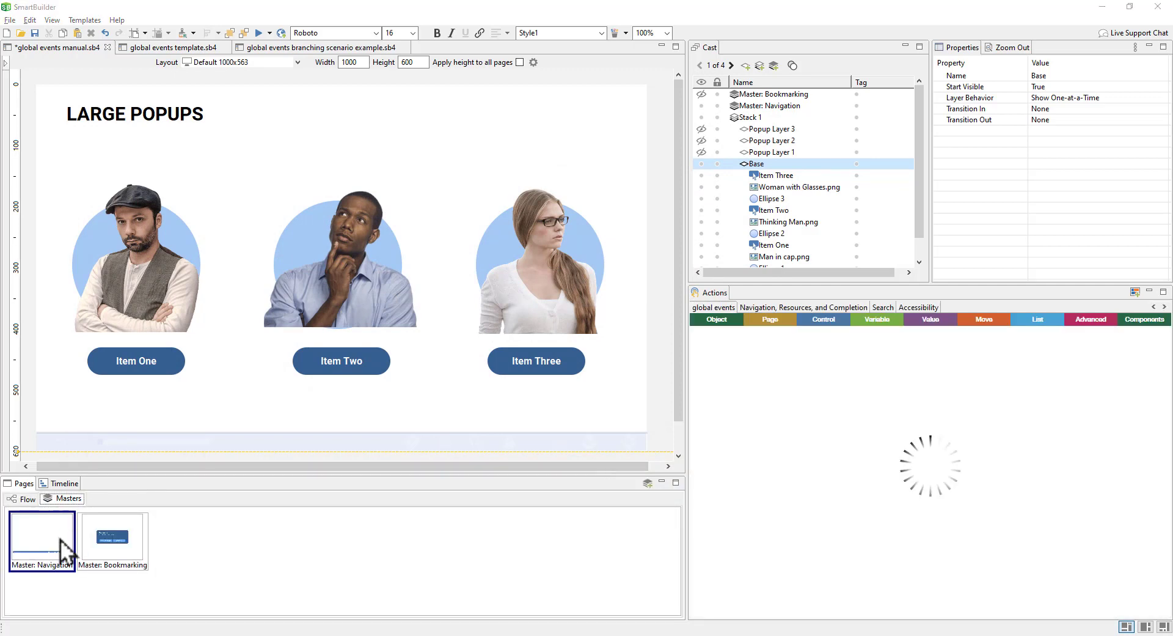
Step: In the Navigation master, add a 'when page onChange' handler
double_click(66, 550)
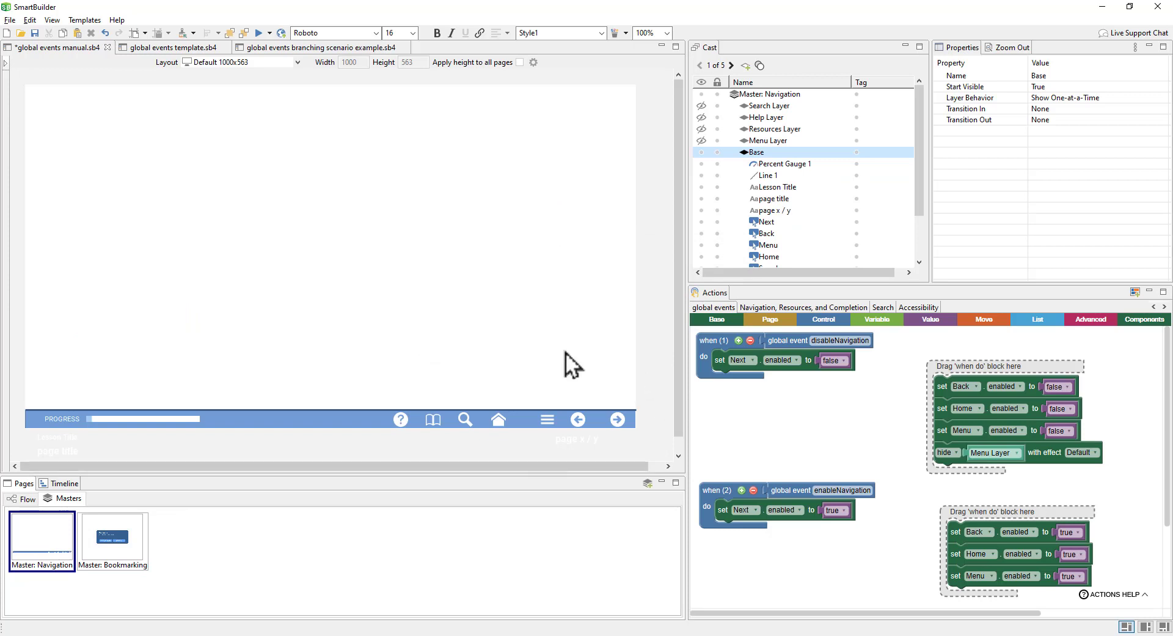
left_click(782, 320)
left_click_drag(723, 346, 707, 567)
left_click(804, 558)
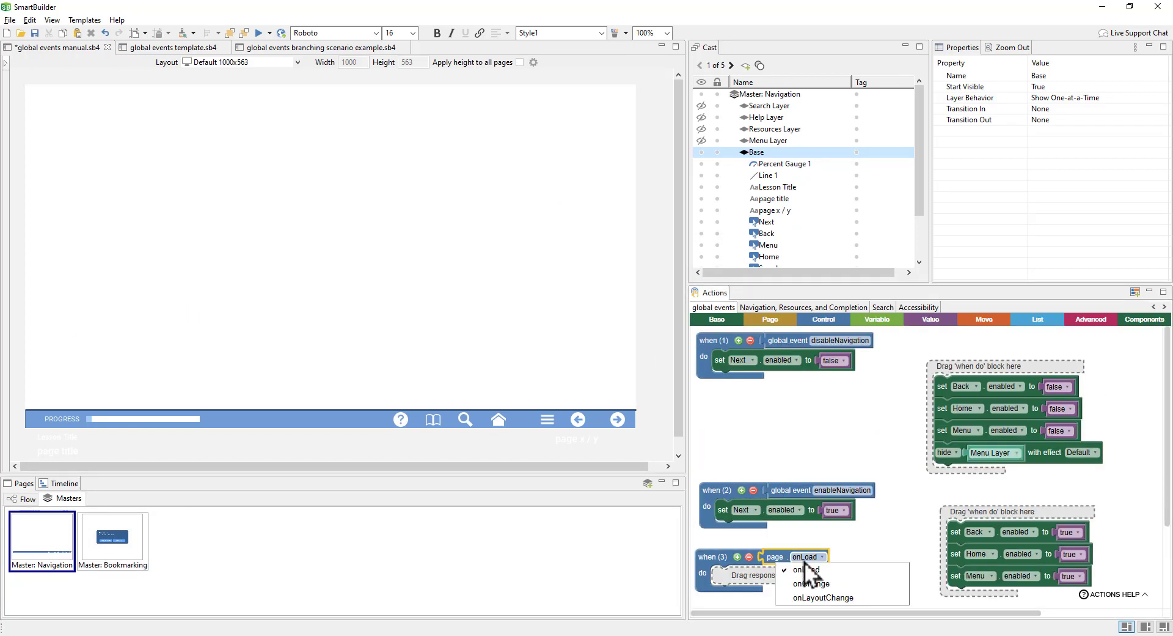
left_click(812, 583)
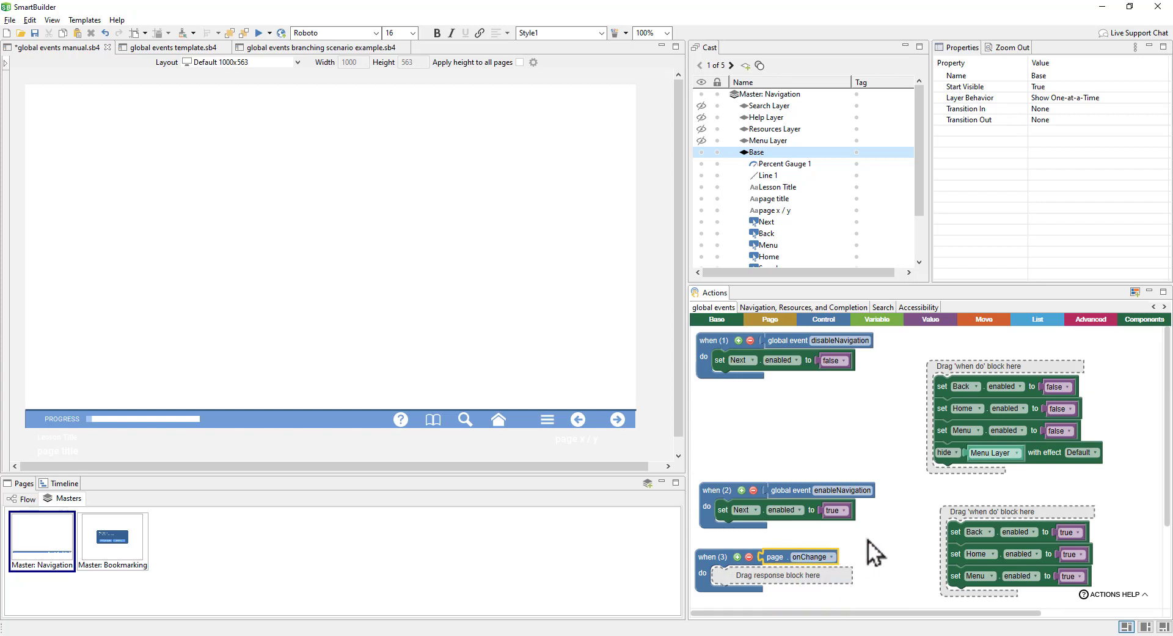
scroll(862, 428, "down", 3)
left_click_drag(717, 441, 732, 527)
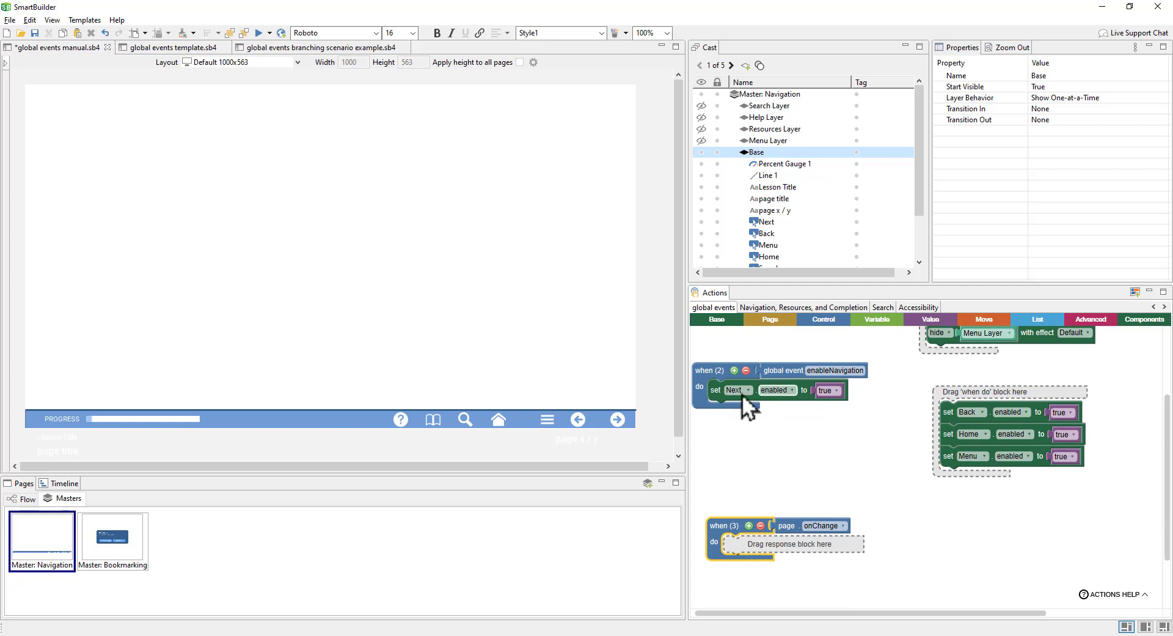
Step: Copy the 'set Next enabled' block into the page onChange handler
right_click(724, 394)
left_click(765, 433)
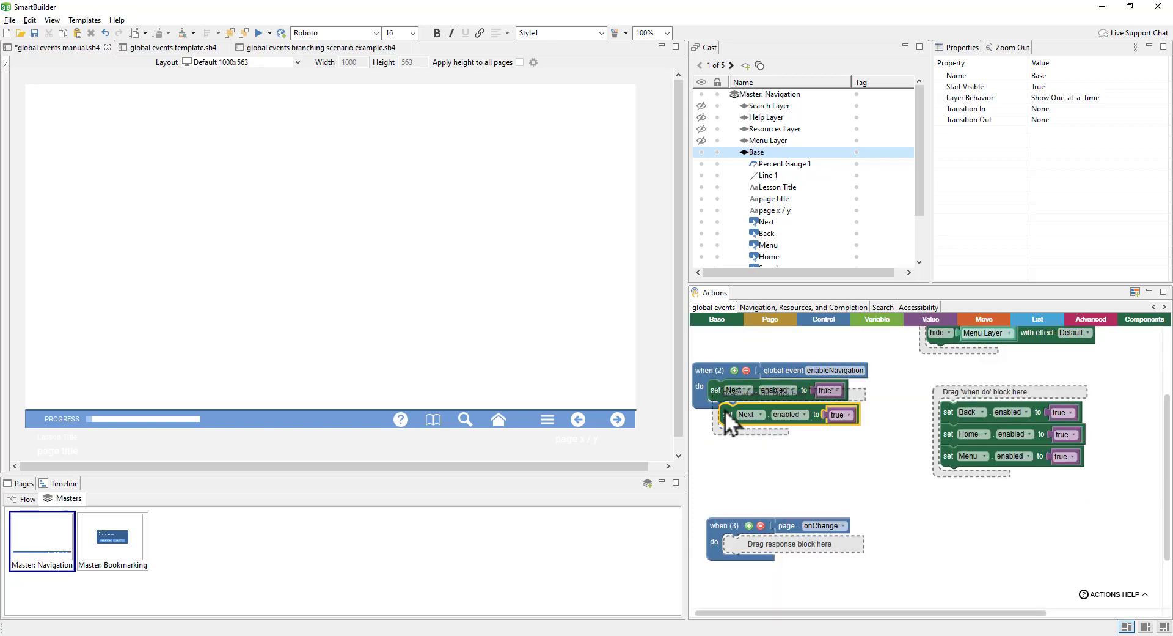
left_click_drag(725, 410, 733, 549)
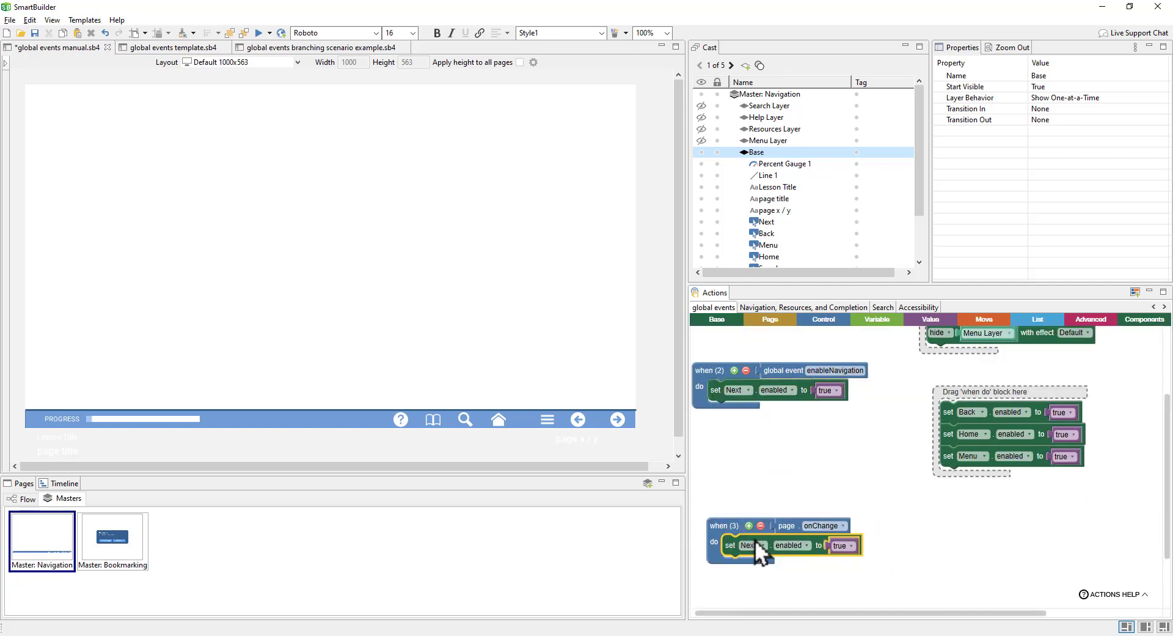
left_click(271, 33)
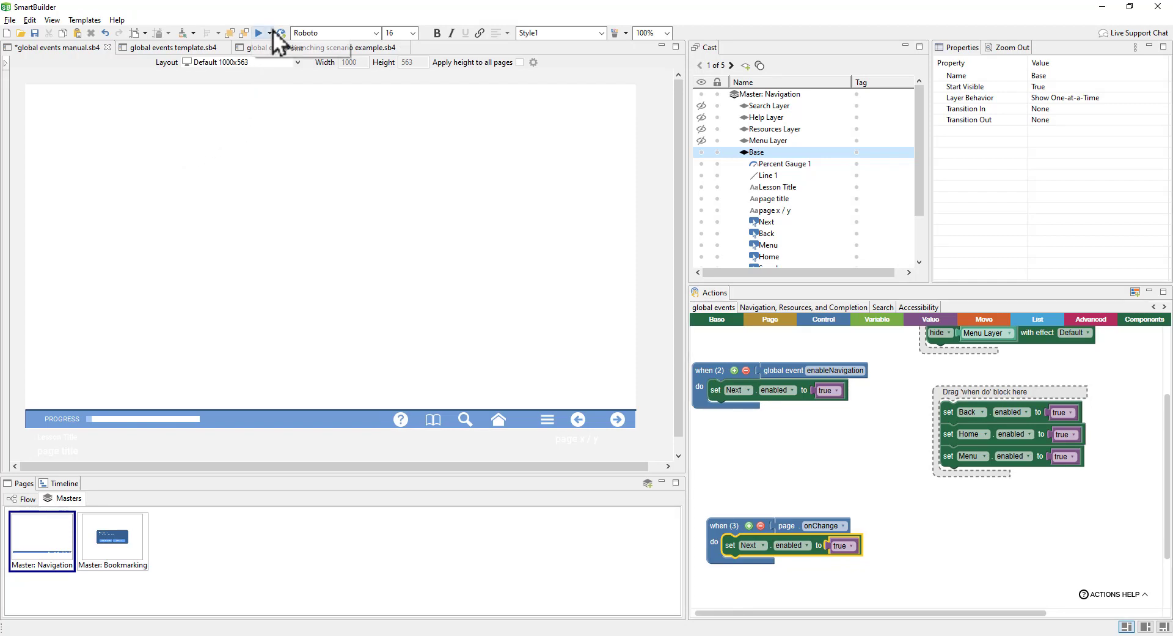
Step: Preview the course from Key Point and move back and forth between Did You Know? and Small Popups
left_click(323, 54)
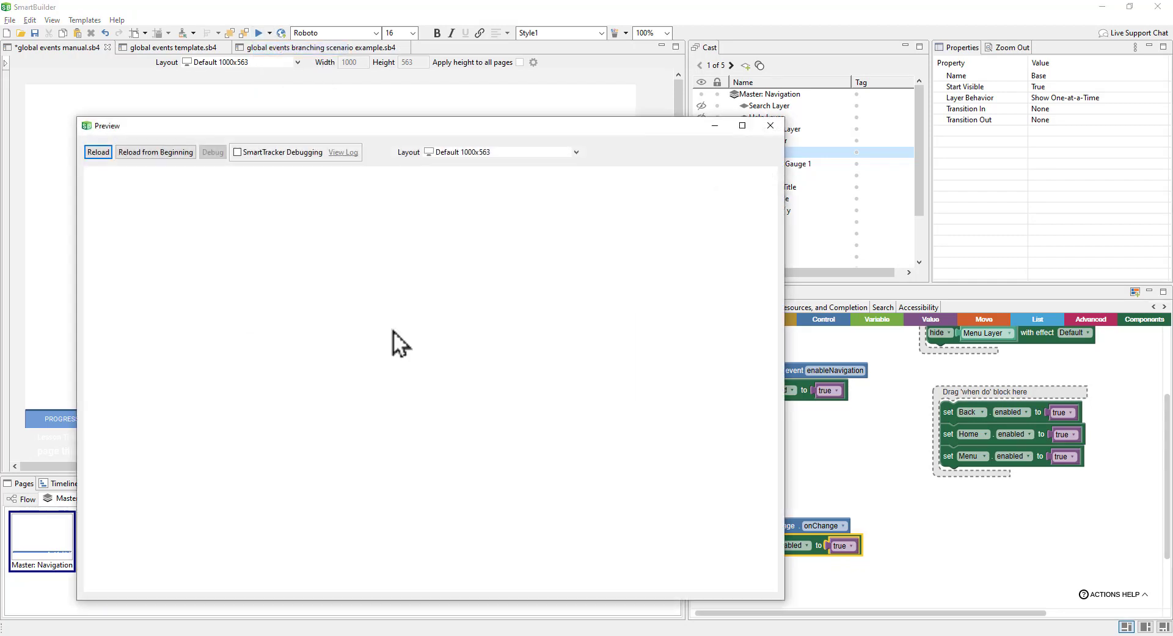
left_click(719, 501)
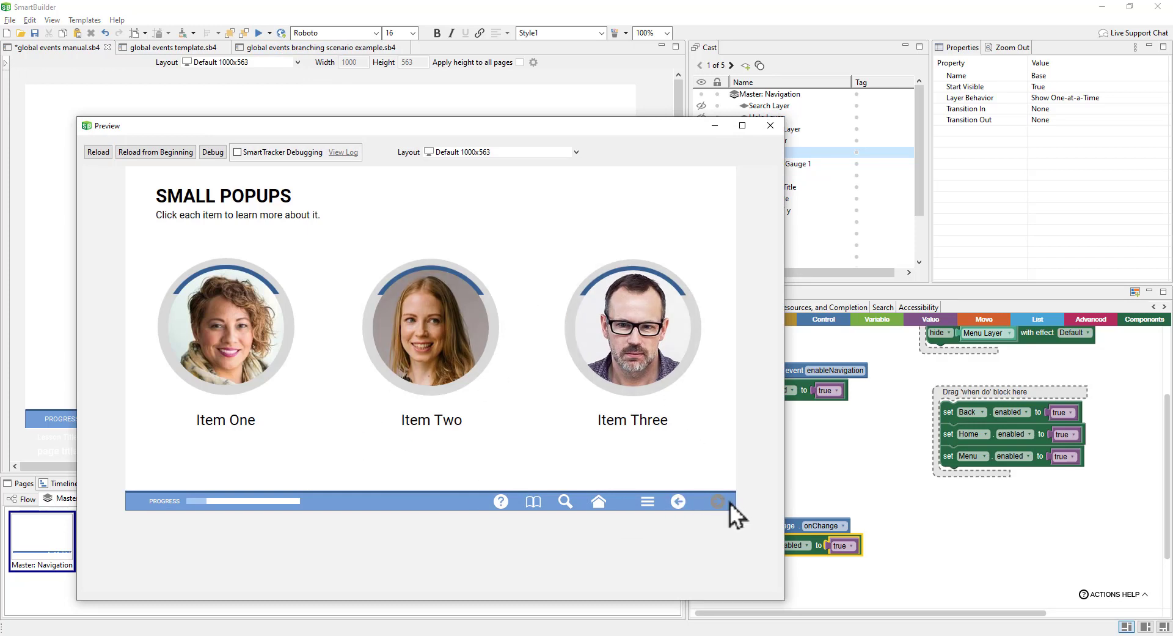
left_click(679, 503)
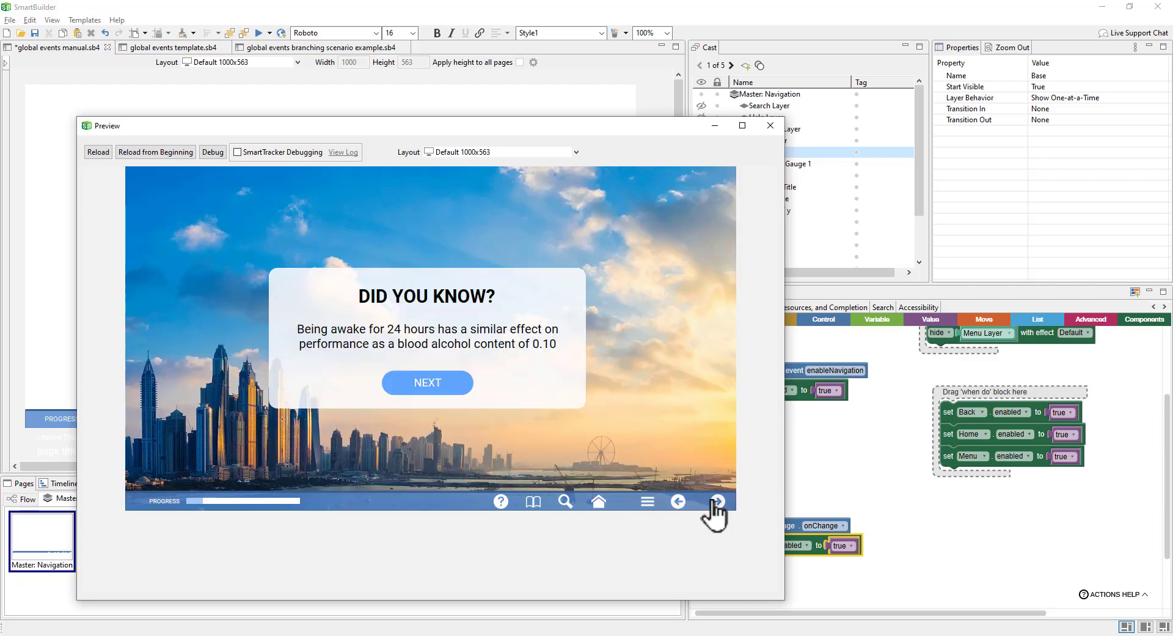
left_click(427, 385)
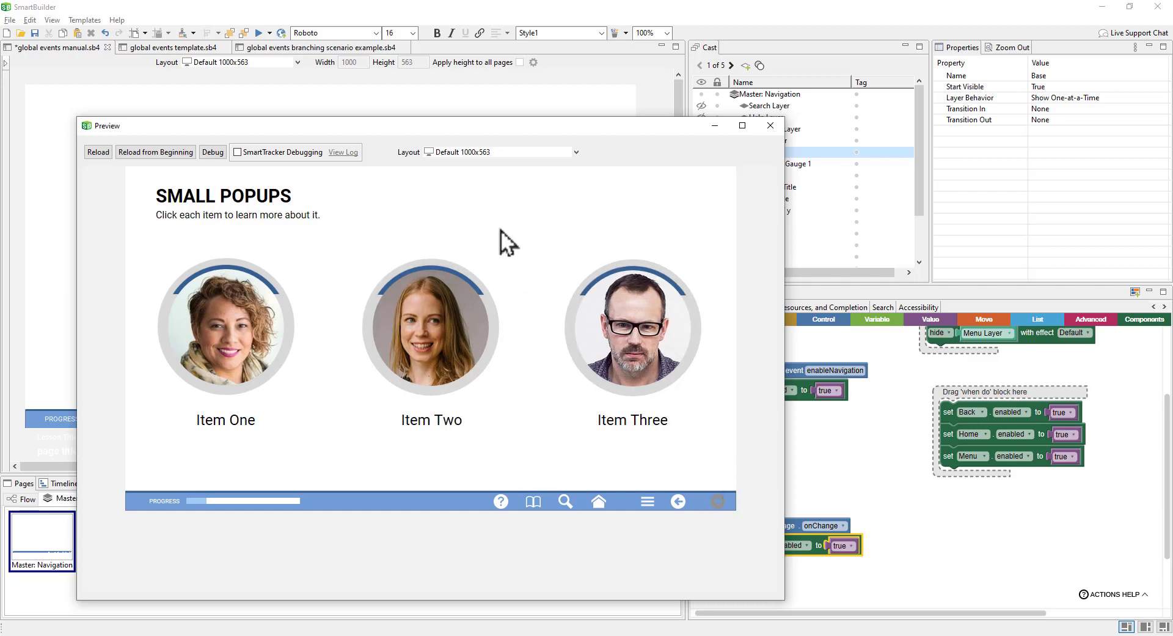
Step: Open the Item Three and Item Two popups, advance to Large Popups, and reposition the preview window
left_click(639, 359)
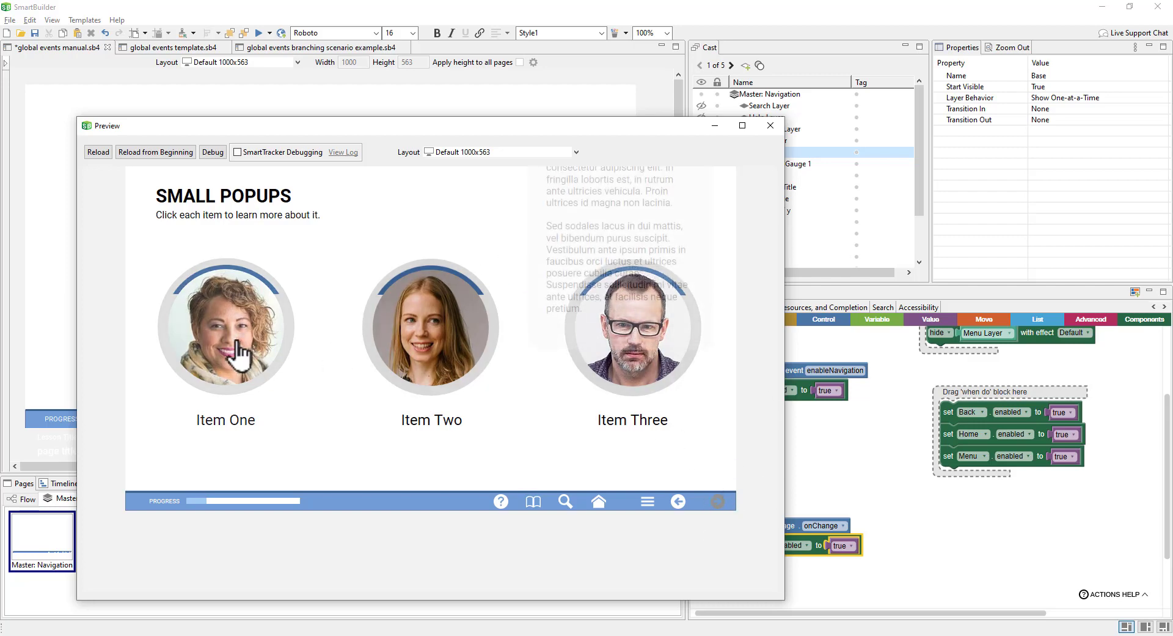
left_click(443, 349)
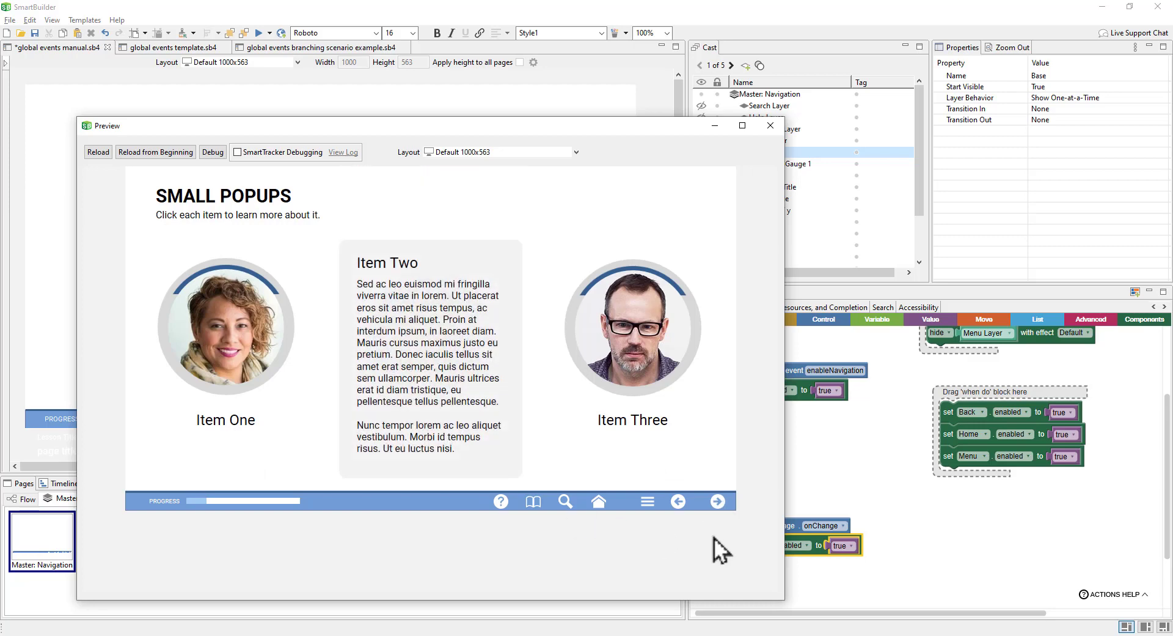
left_click(714, 509)
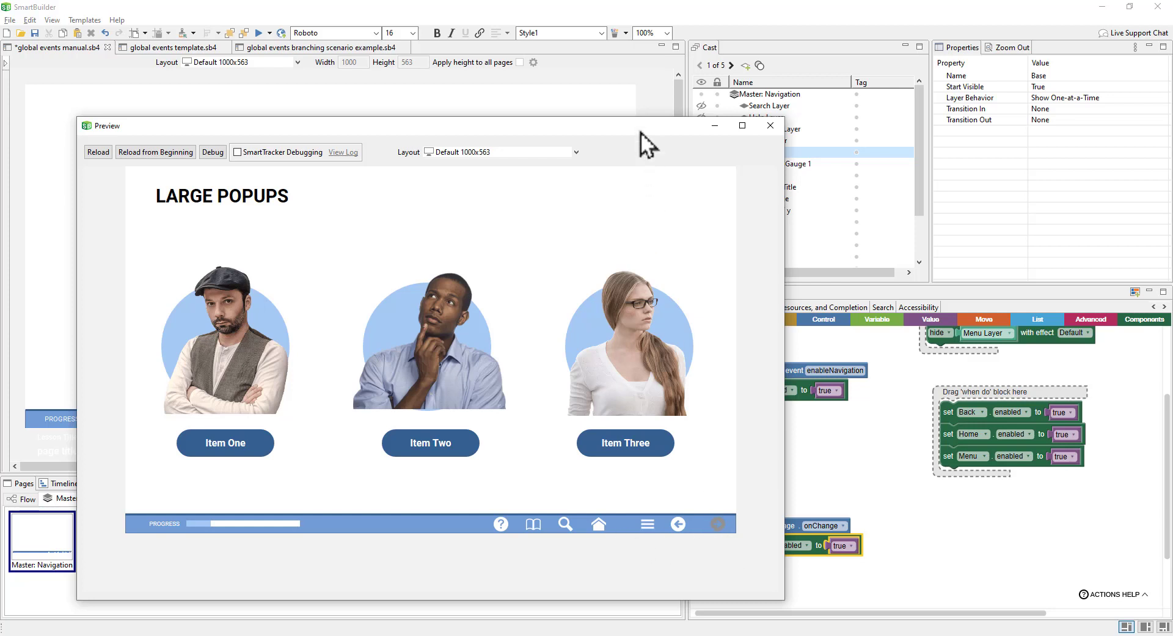
left_click_drag(640, 132, 566, 91)
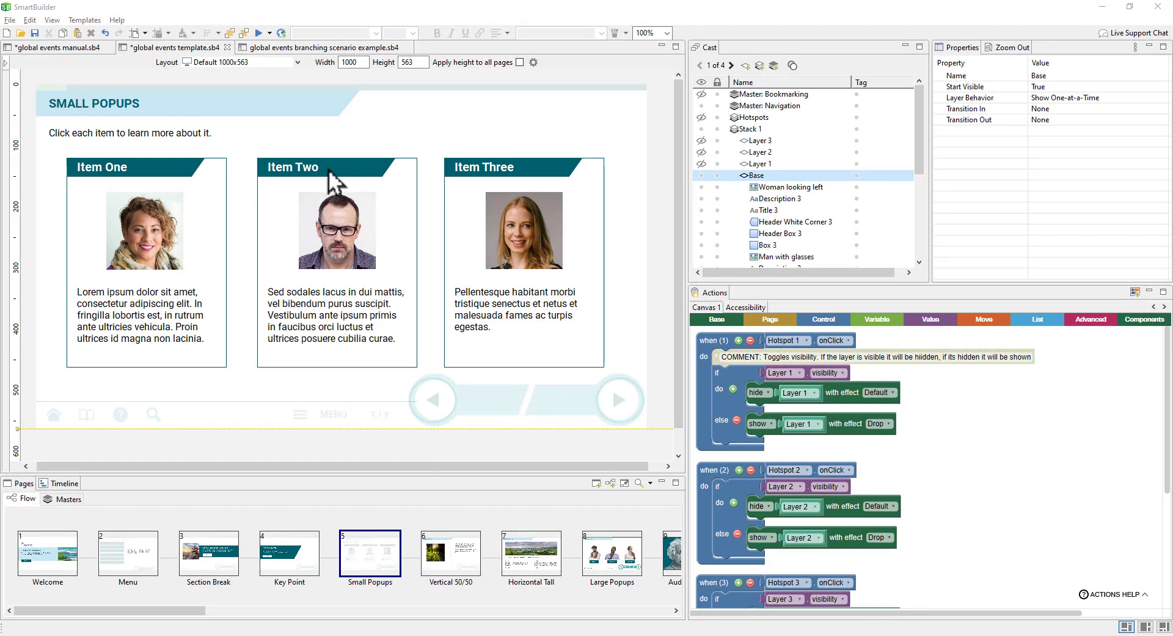
Step: Browse the Navigation master templates without applying one, then show the Navigation master's advanced template actions
left_click(84, 20)
left_click(92, 32)
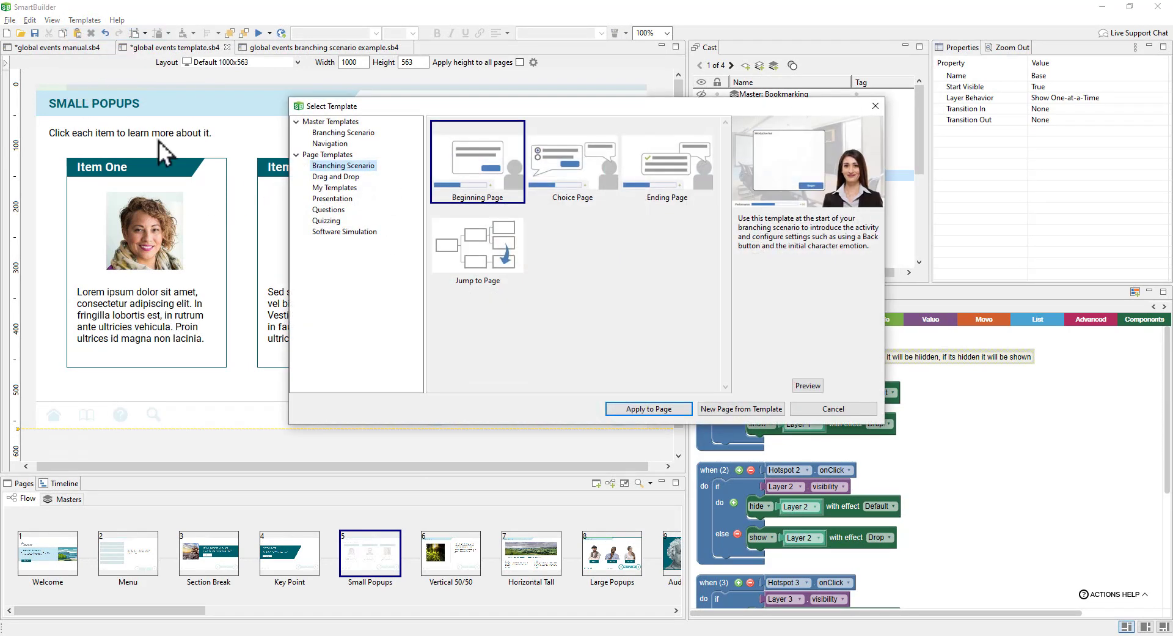
left_click(317, 144)
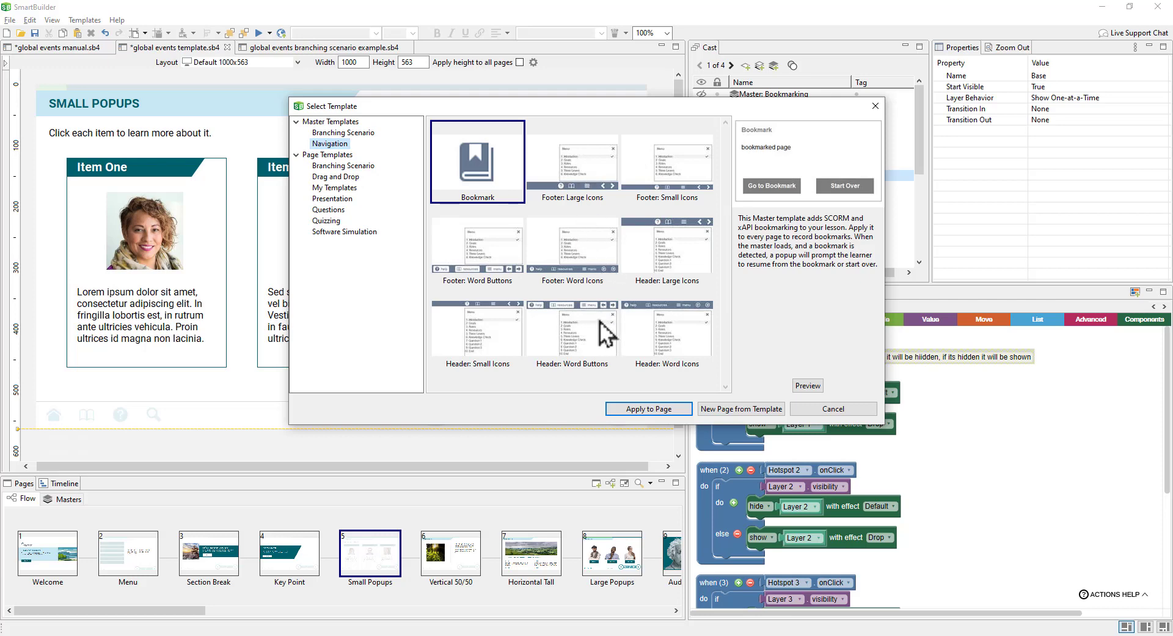
left_click(843, 409)
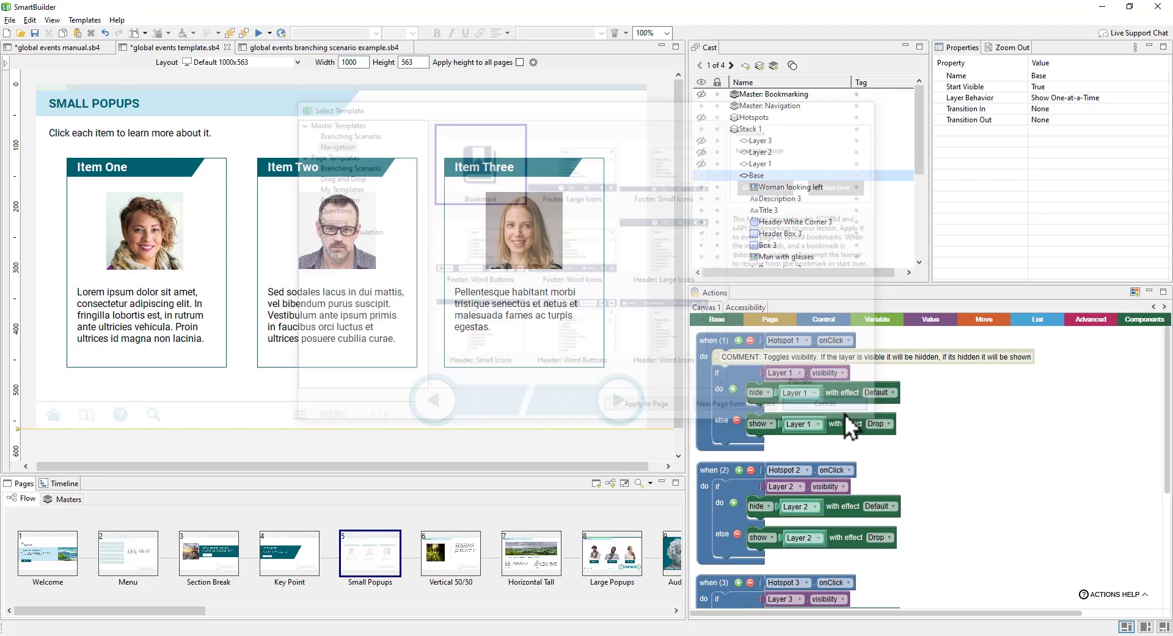
left_click(72, 500)
left_click(756, 371)
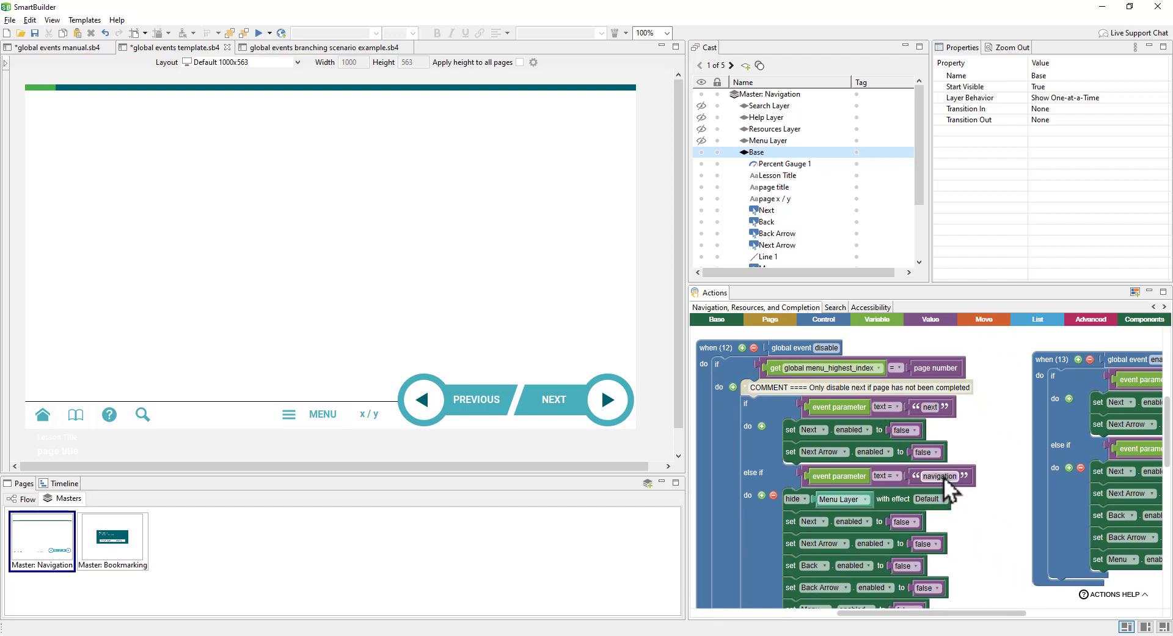
Step: Inspect the disable handler's event parameter block and browse the Variable block category
left_click(847, 416)
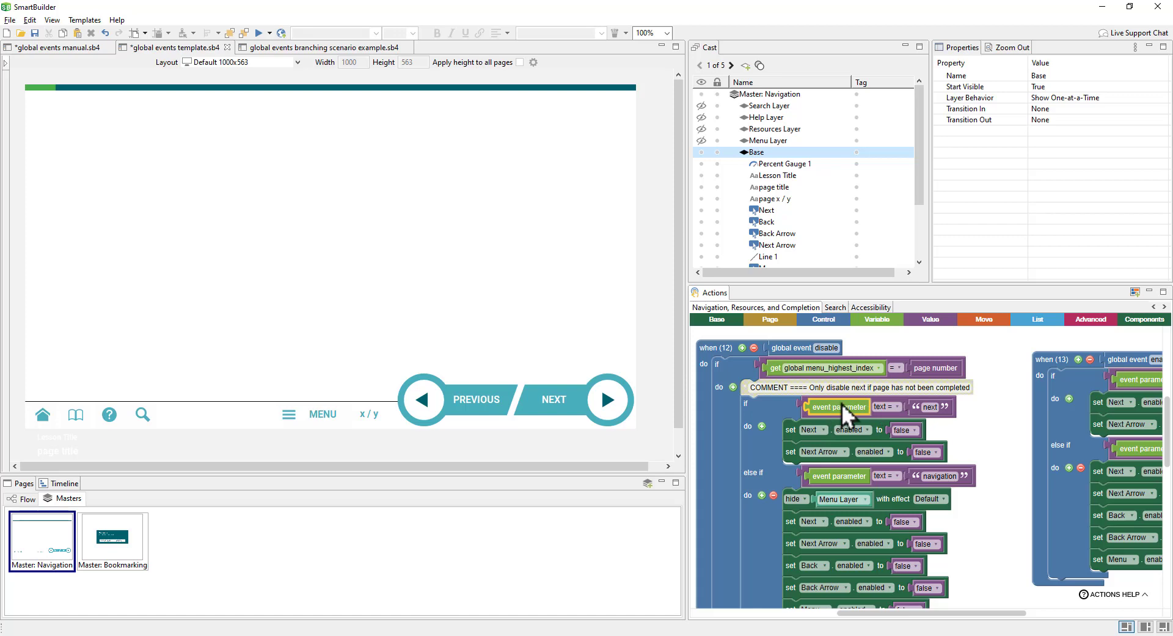
left_click(868, 319)
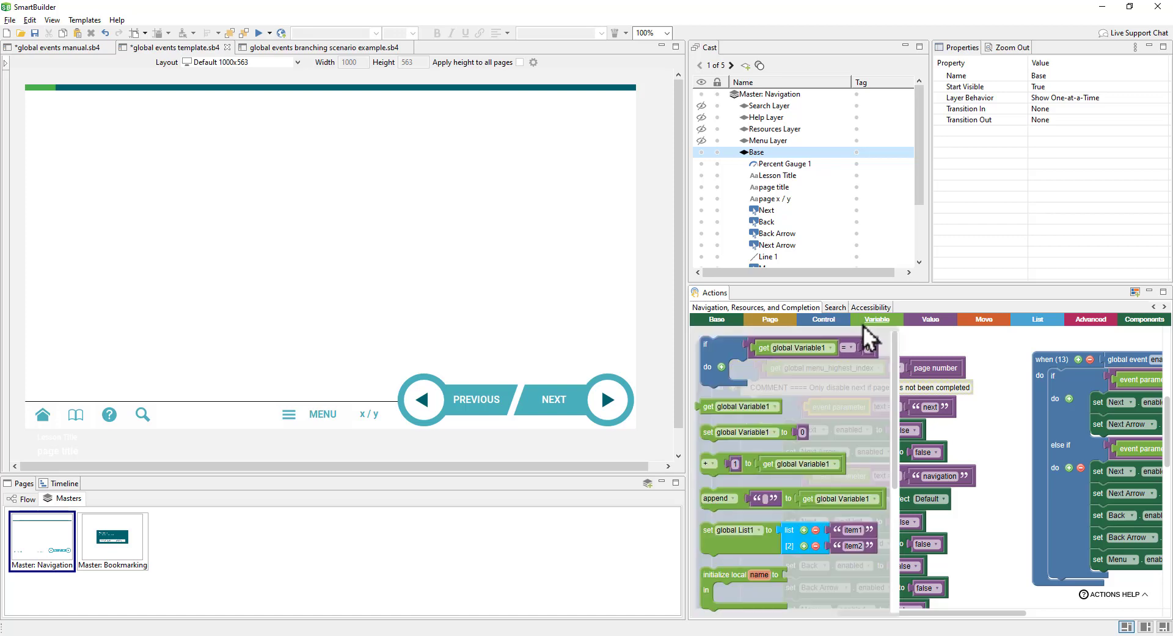
scroll(758, 471, "down", 2)
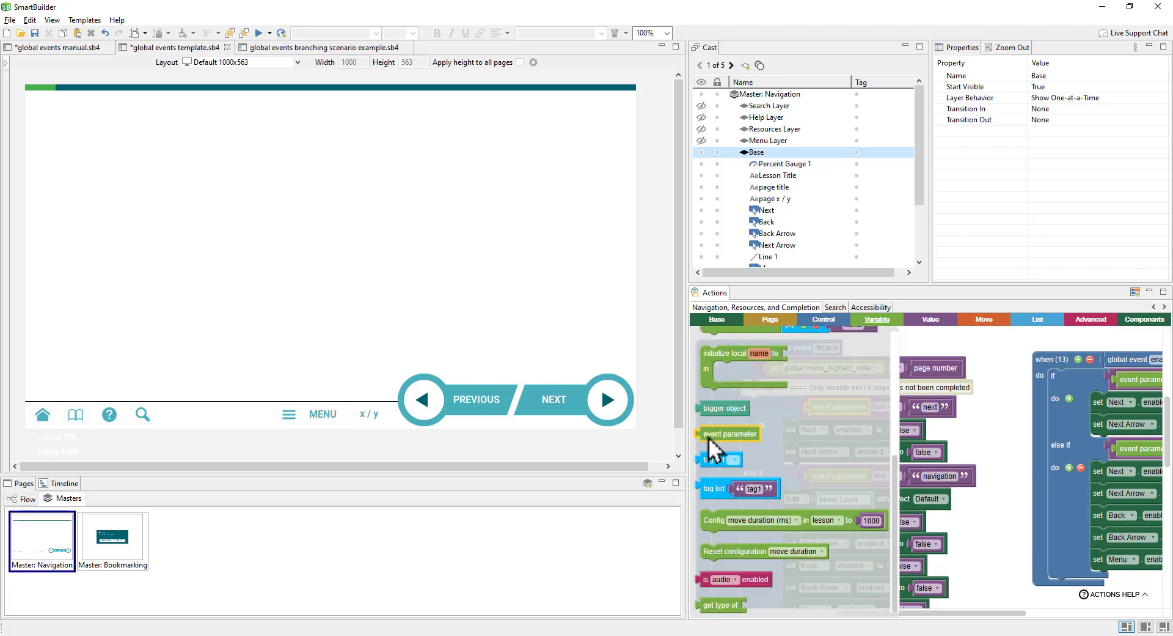
left_click(985, 445)
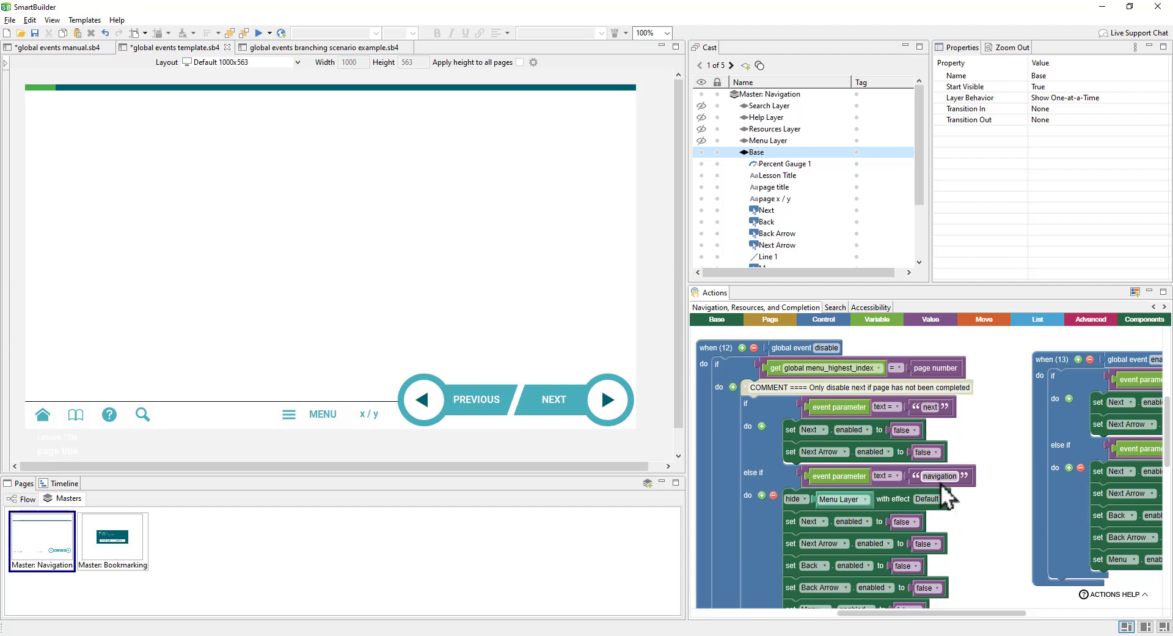
Step: Pan through the enable and page onChange handlers, then return to the page flow view
left_click_drag(1022, 518, 839, 524)
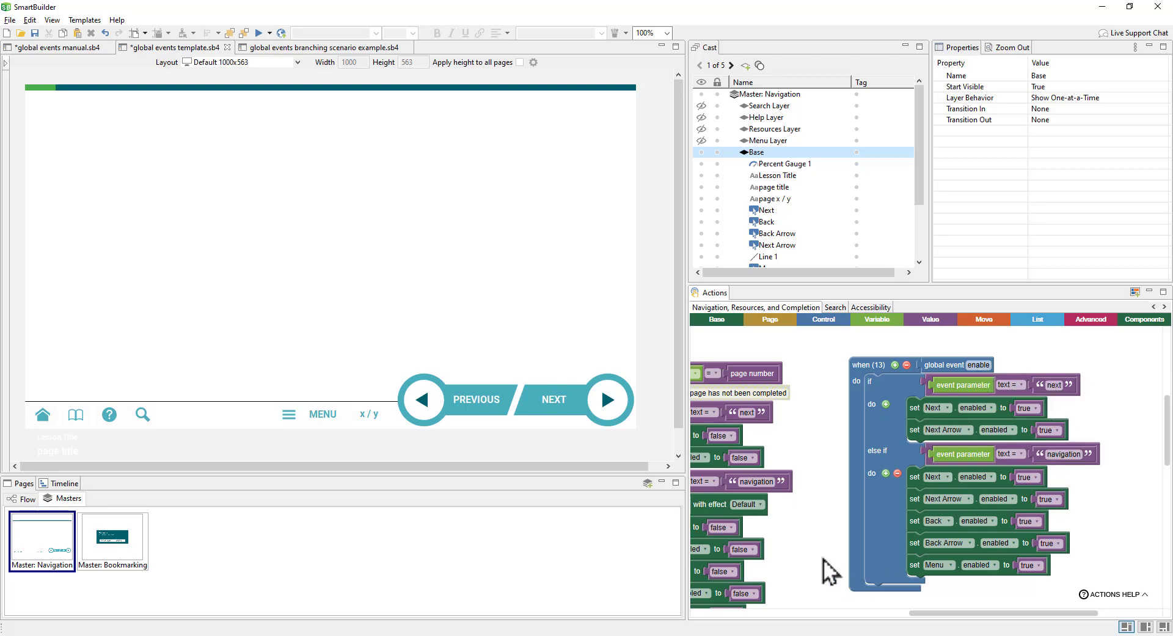
left_click_drag(827, 571, 959, 398)
left_click_drag(742, 520, 1081, 511)
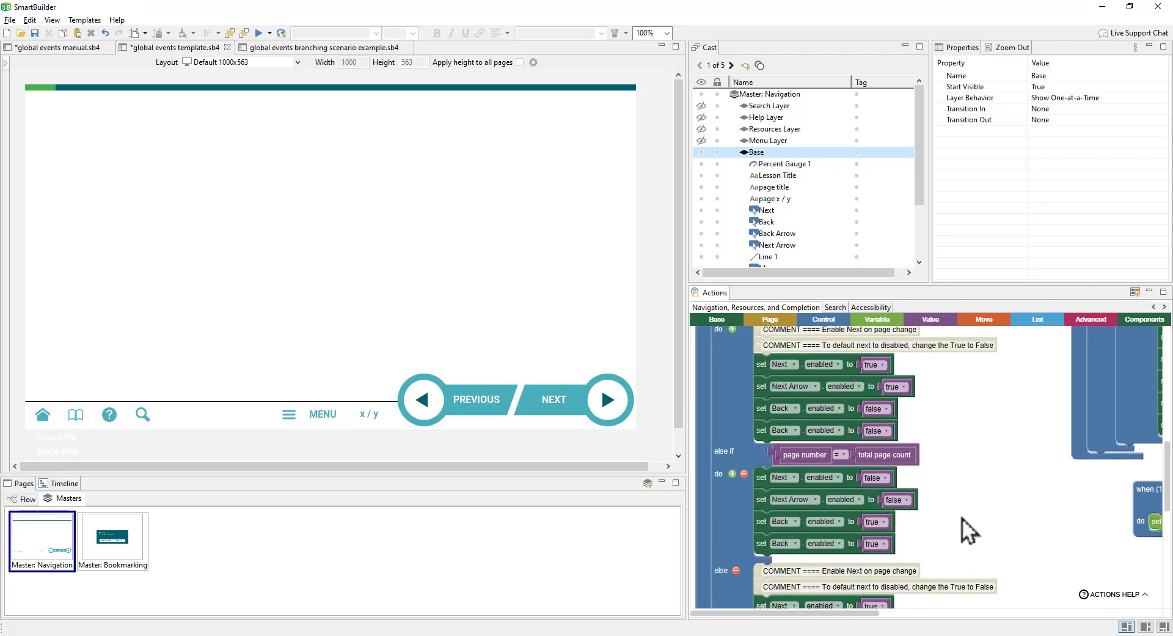
left_click_drag(959, 481, 947, 383)
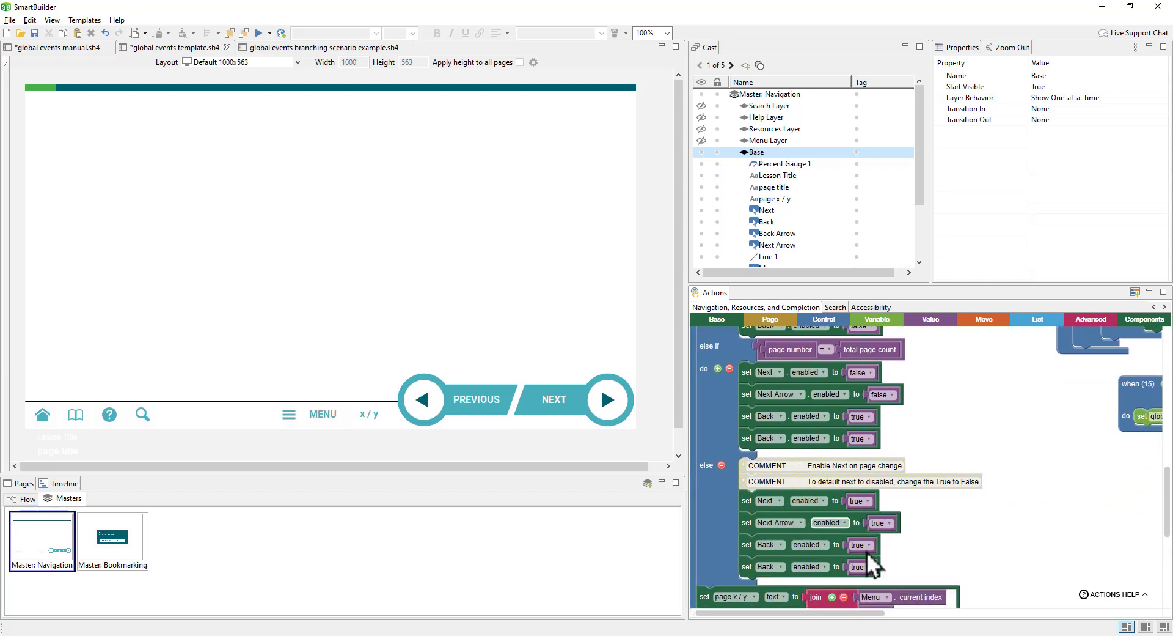
left_click(28, 498)
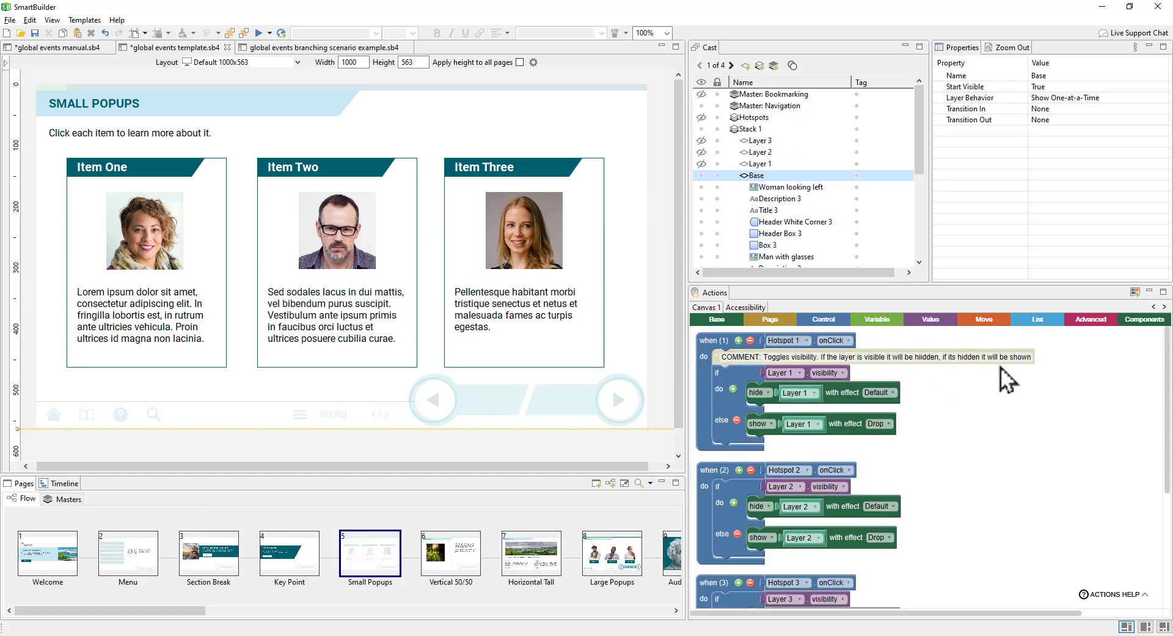
Step: Add a page onLoad handler that fires global event 'disable' with parameter 'next'
left_click(778, 324)
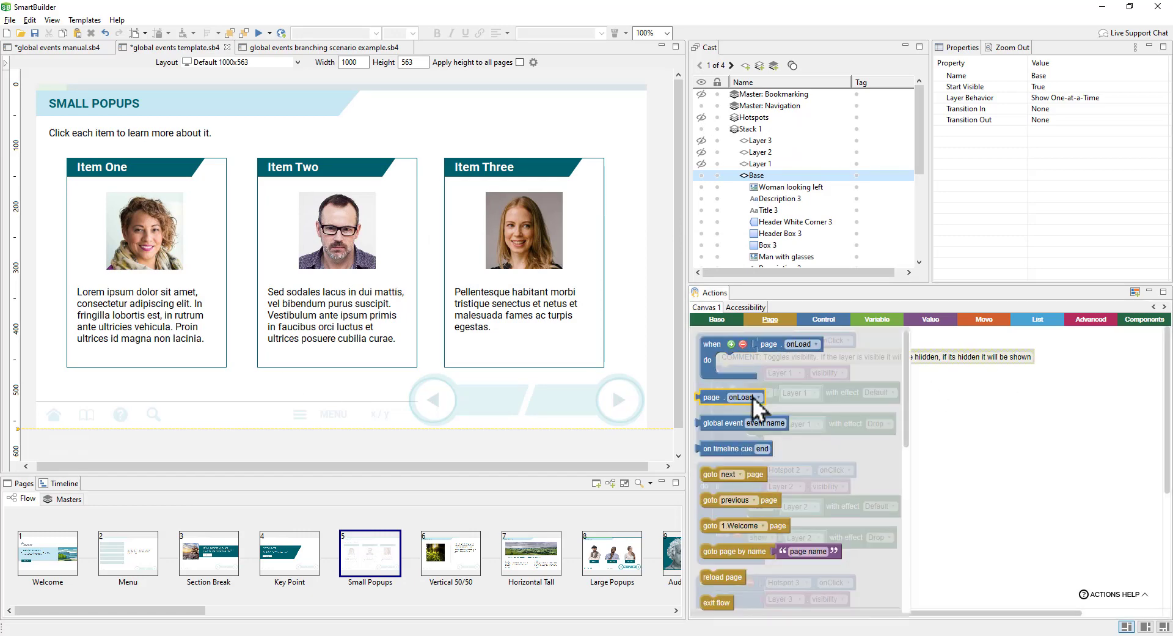
left_click_drag(719, 344, 951, 384)
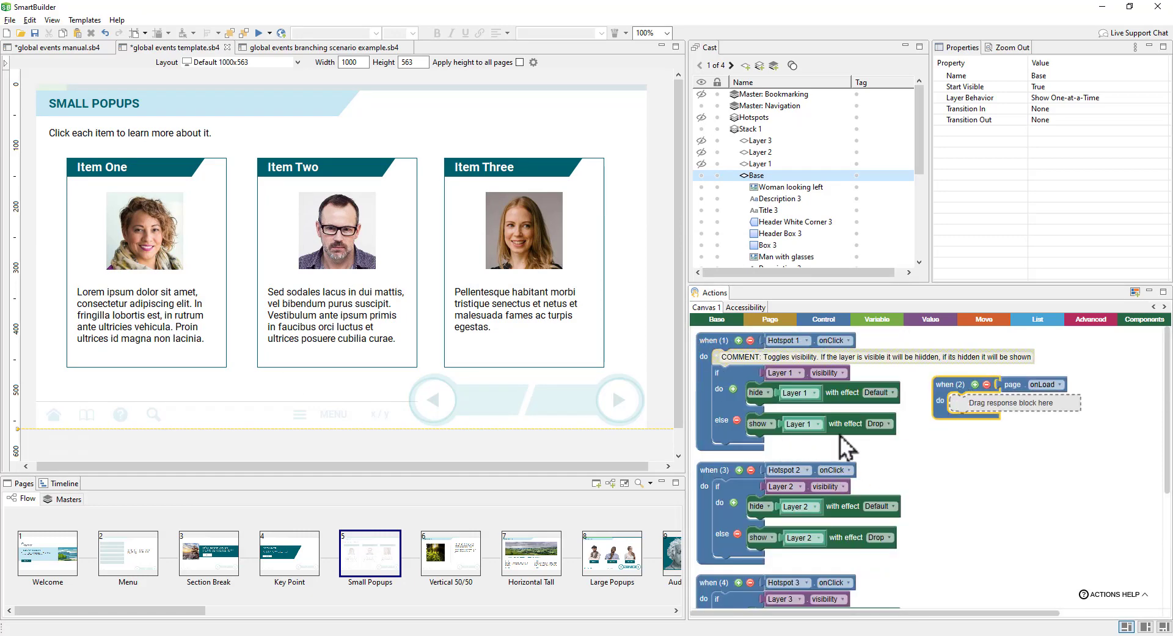
left_click(783, 326)
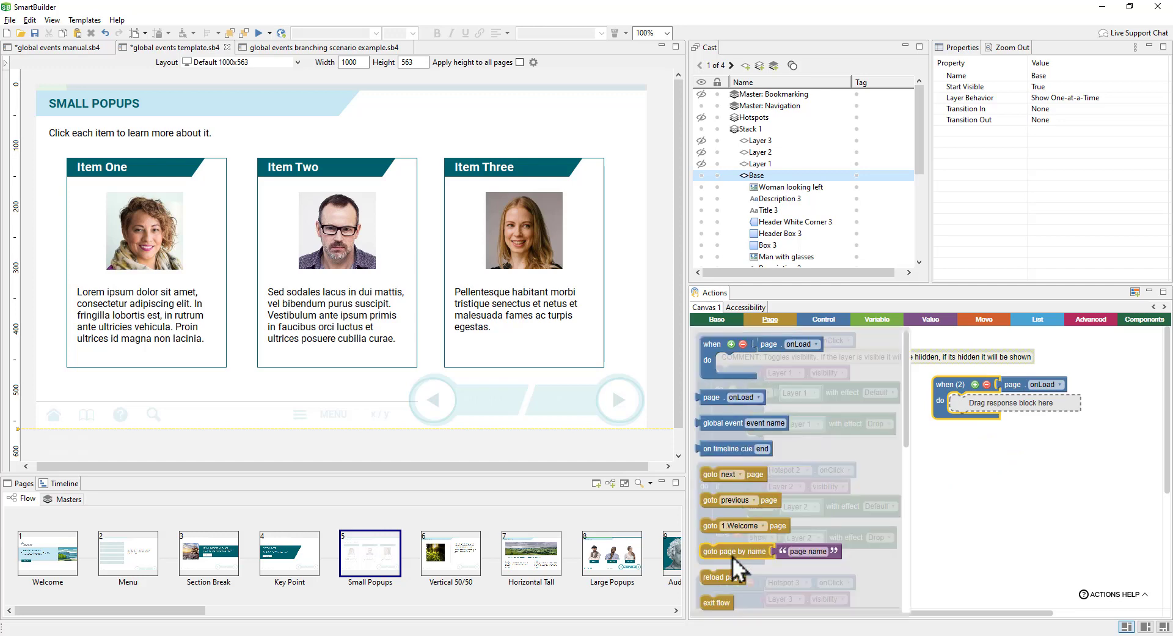
left_click_drag(732, 544, 972, 409)
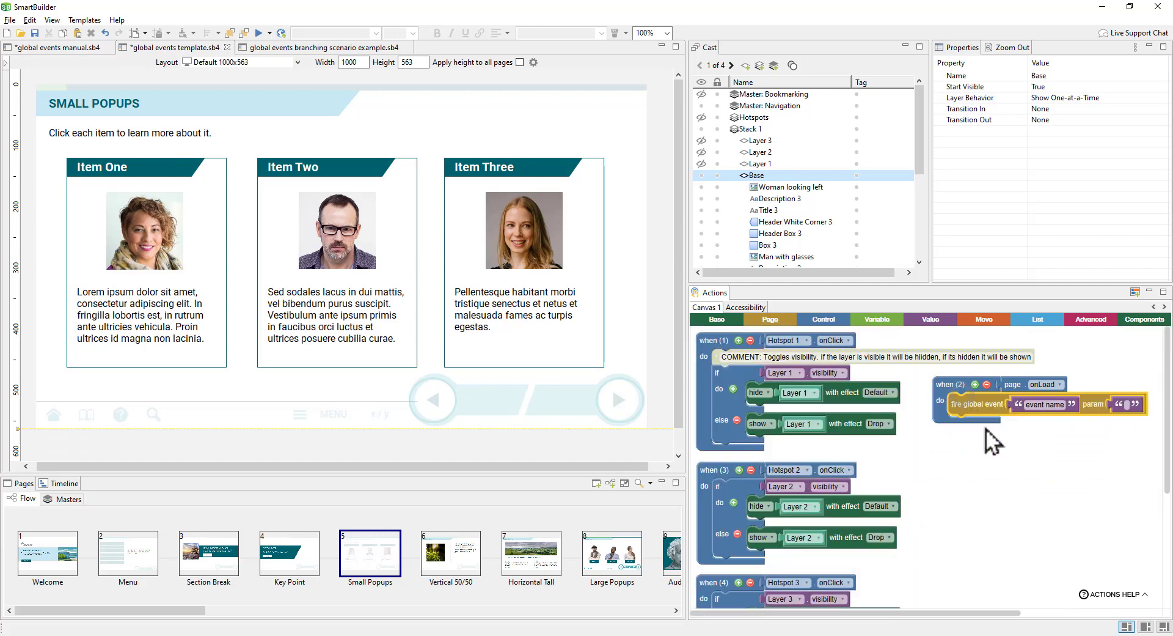
left_click_drag(956, 460, 920, 438)
left_click(923, 405)
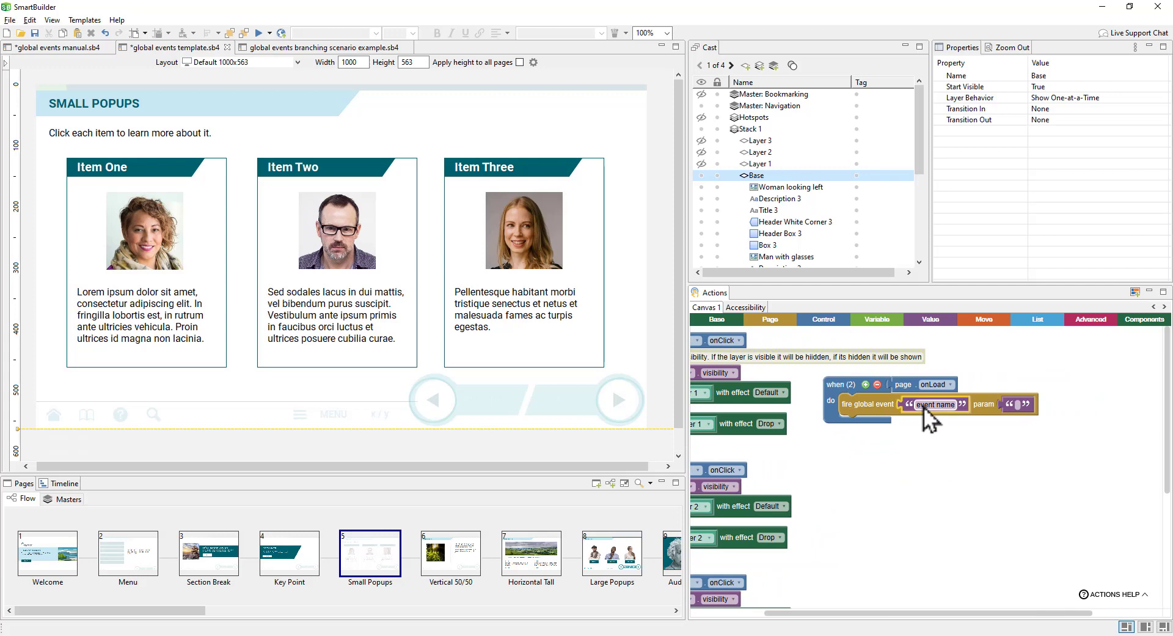
type("disable")
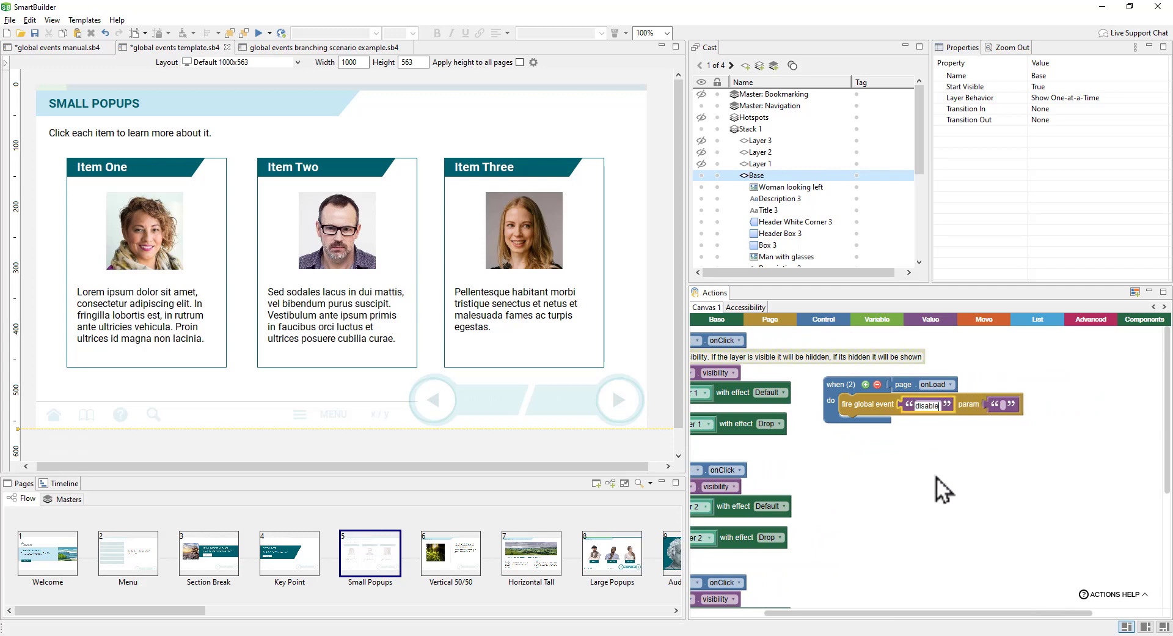
left_click(935, 477)
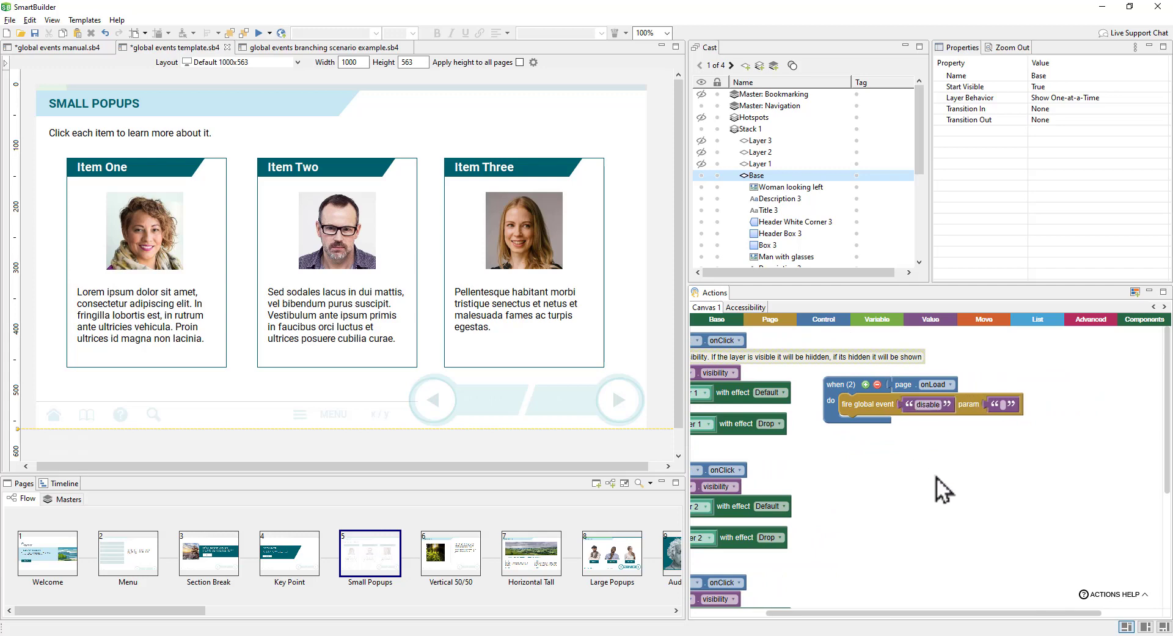
left_click(1000, 405)
type("next")
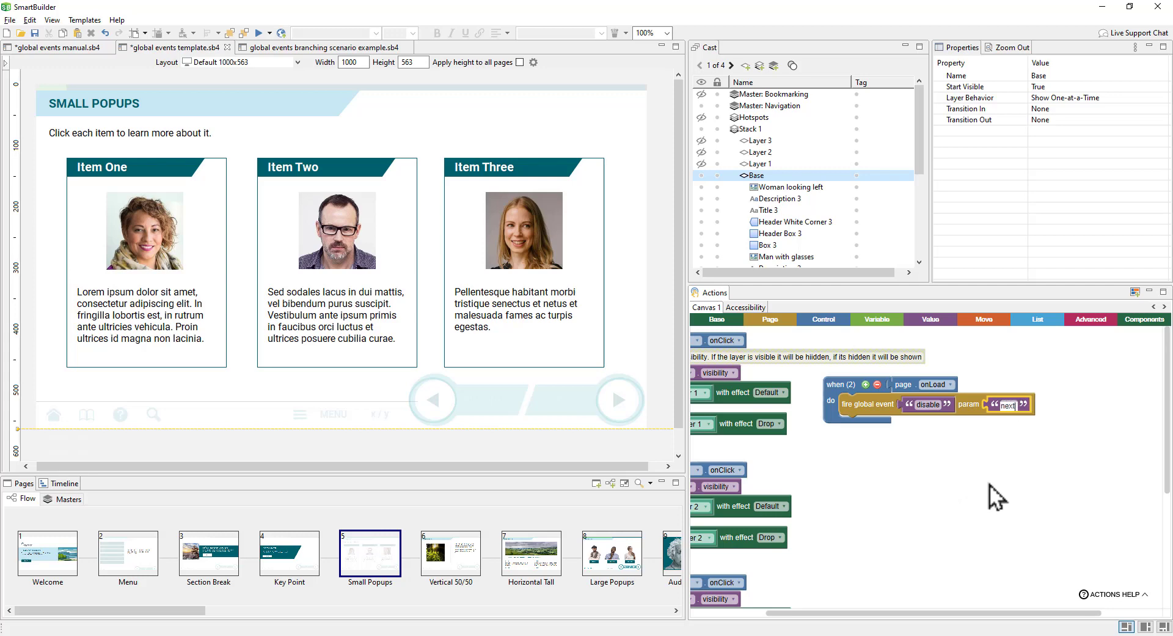
left_click(988, 484)
Step: Add a Stack 1 onAllLayersViewed handler firing 'enable' with 'next', then preview from Key Point
left_click(734, 130)
left_click(716, 319)
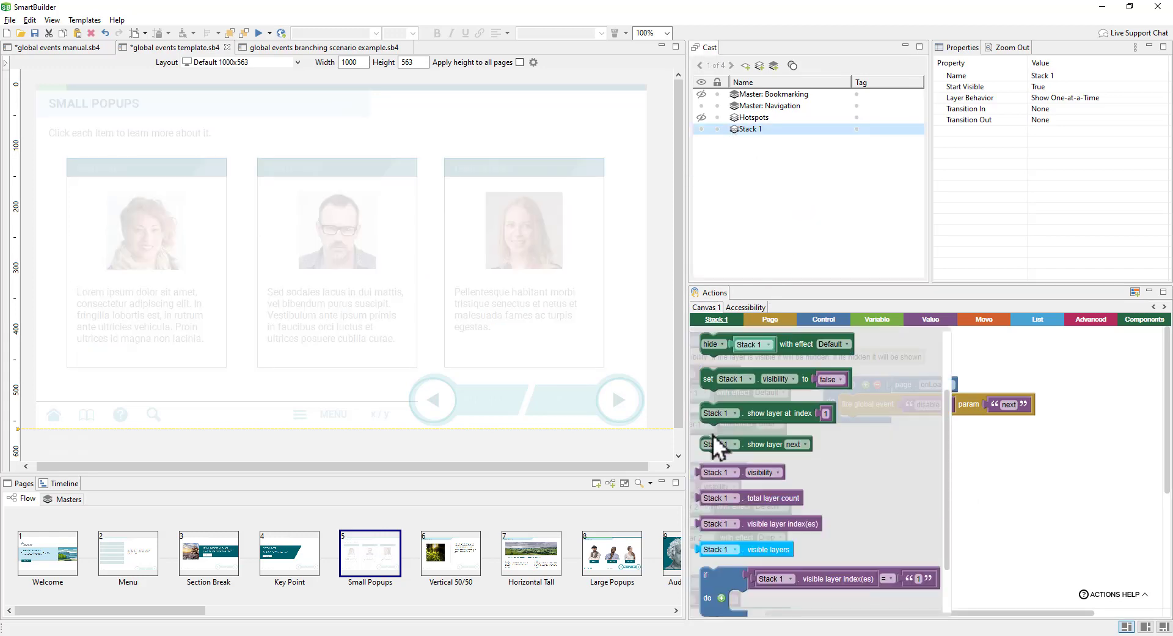
left_click_drag(718, 341, 848, 445)
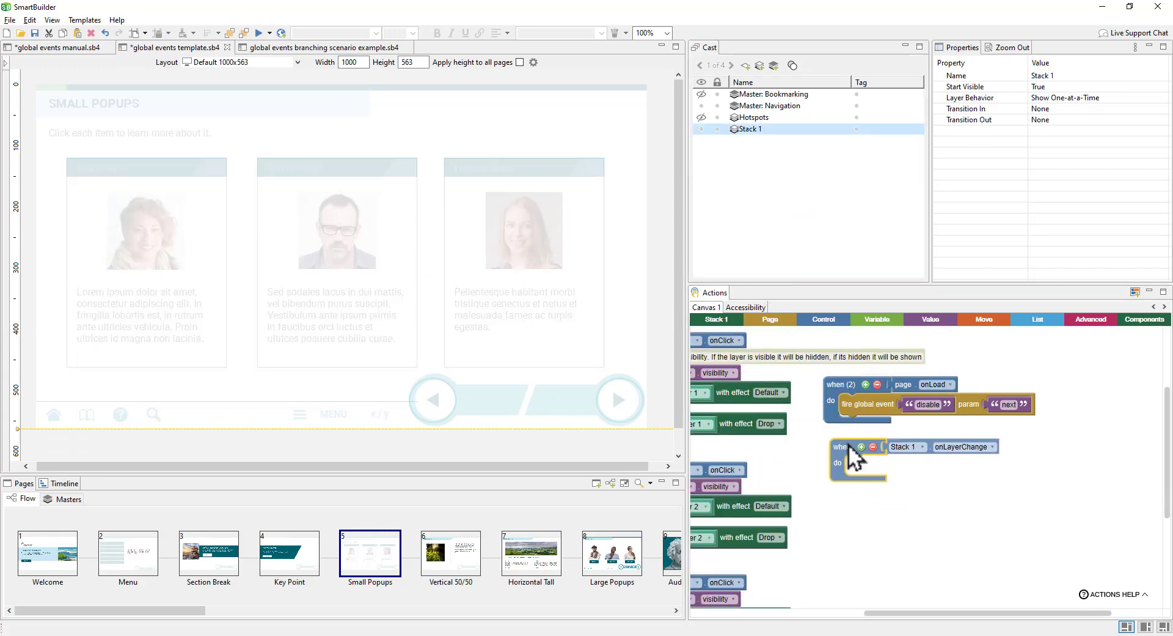
left_click(955, 445)
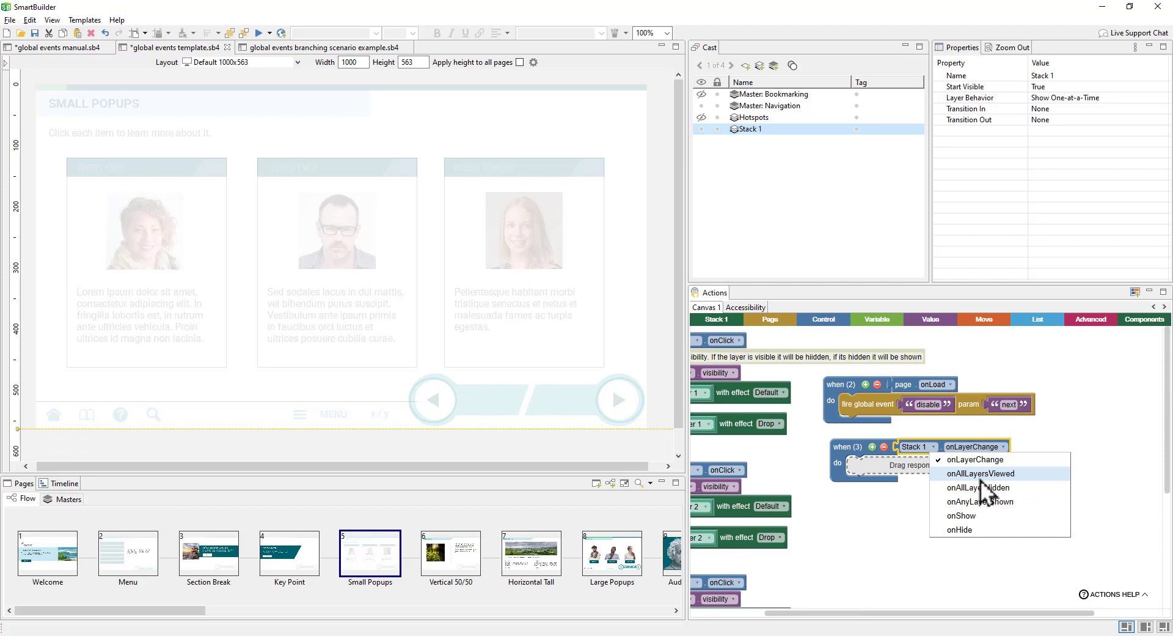
left_click(980, 478)
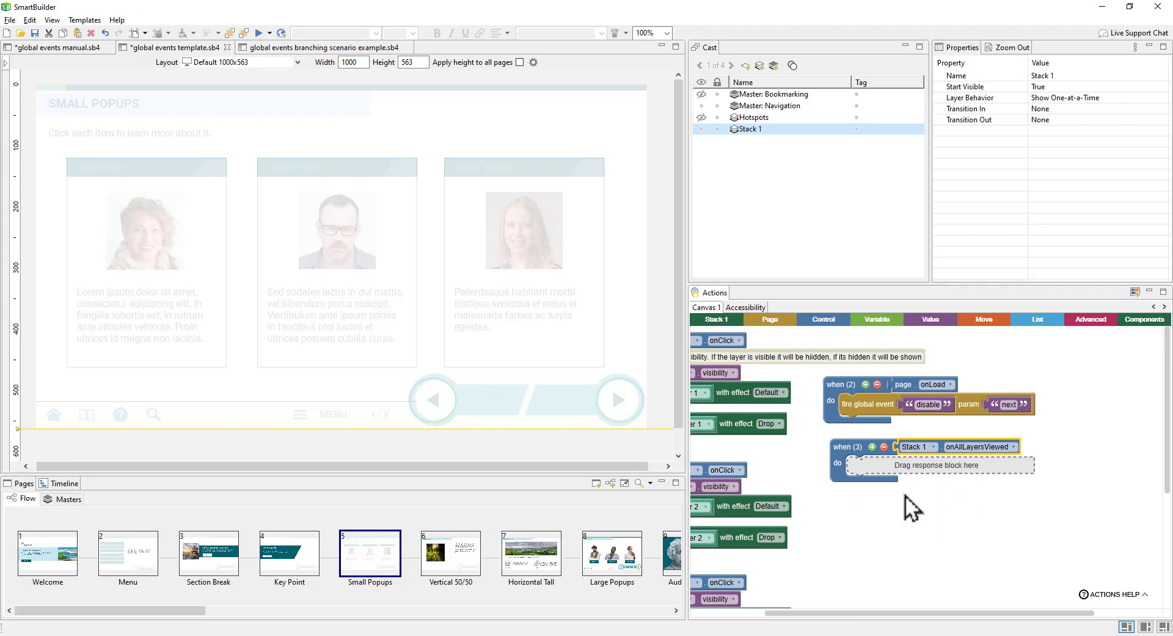
right_click(877, 412)
left_click(912, 455)
left_click_drag(879, 439, 874, 471)
left_click(933, 467)
type("ena")
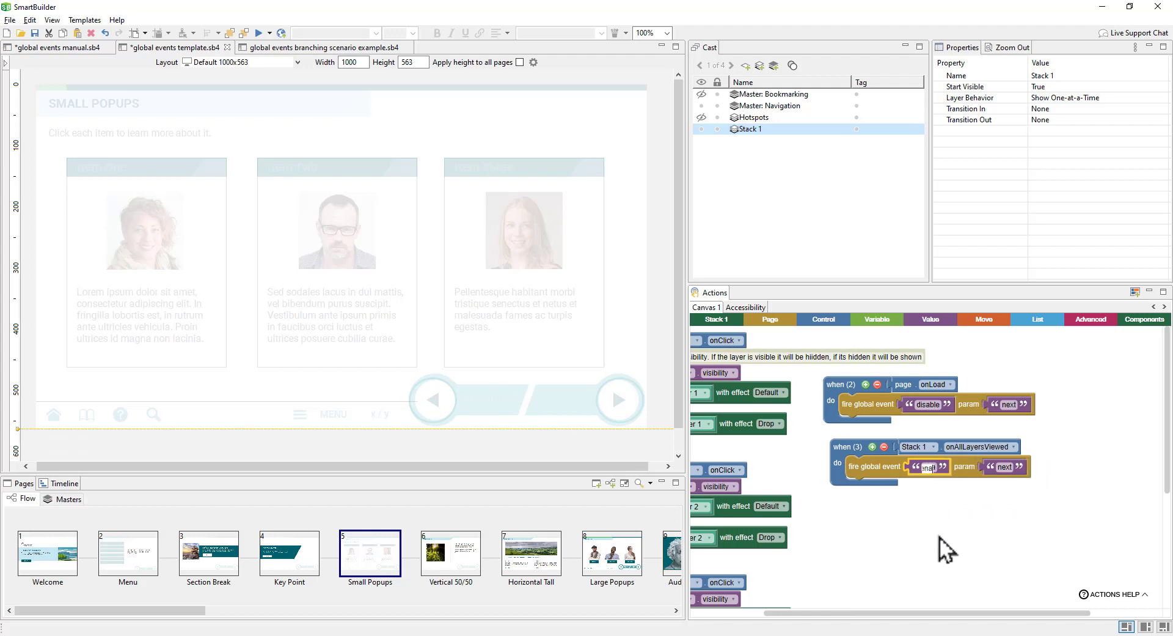
type("ble")
key("Return")
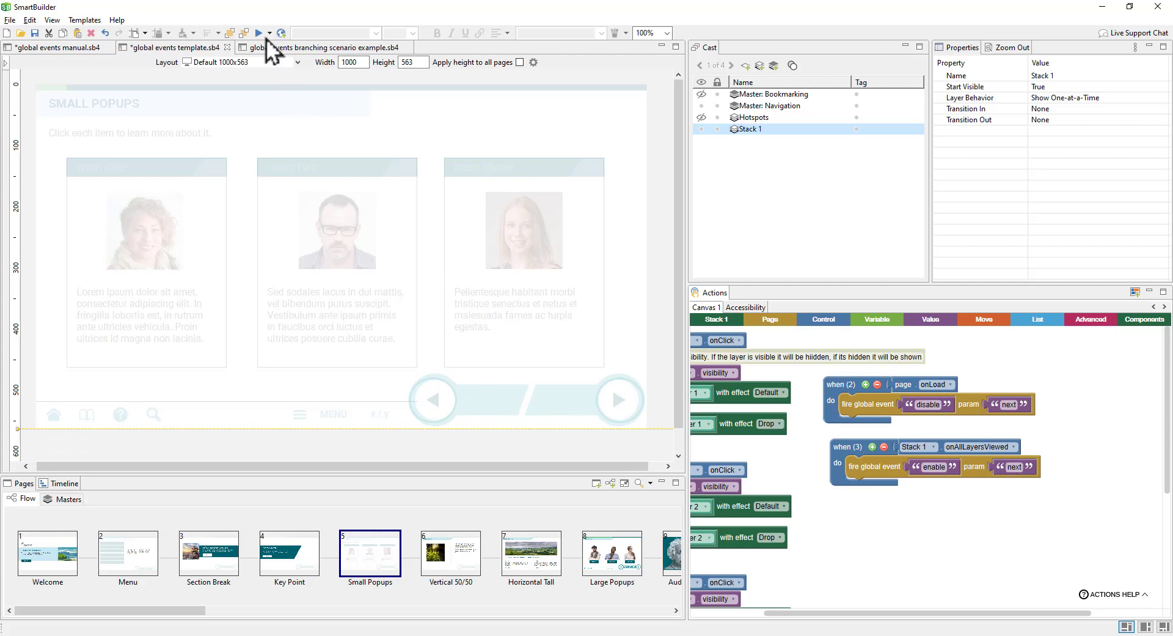
left_click(301, 561)
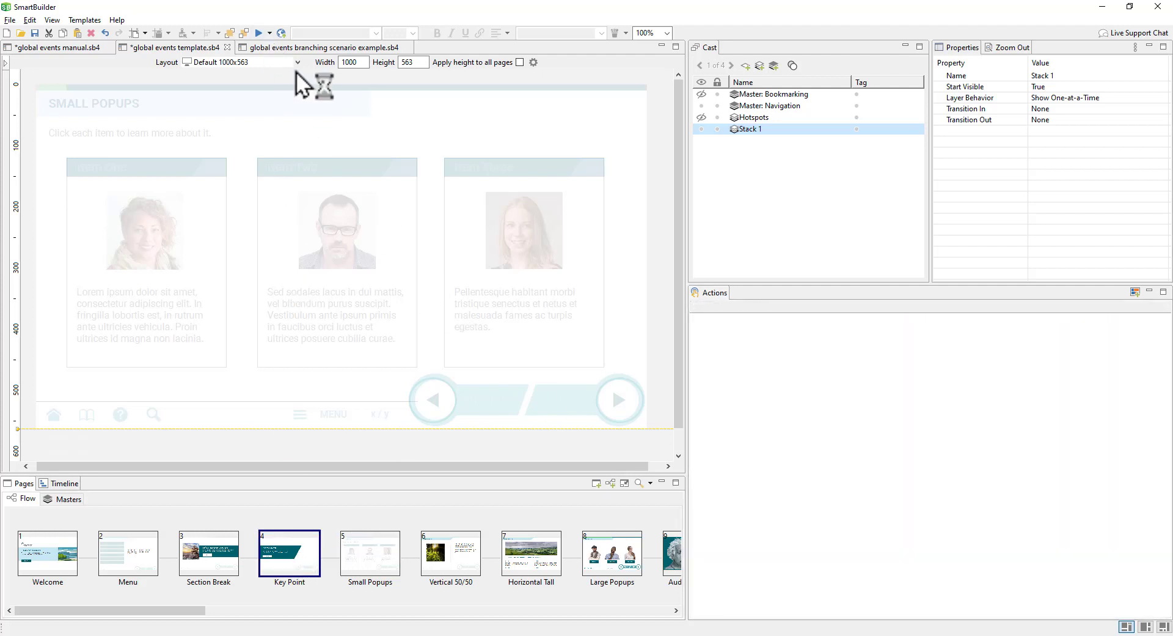
left_click(258, 33)
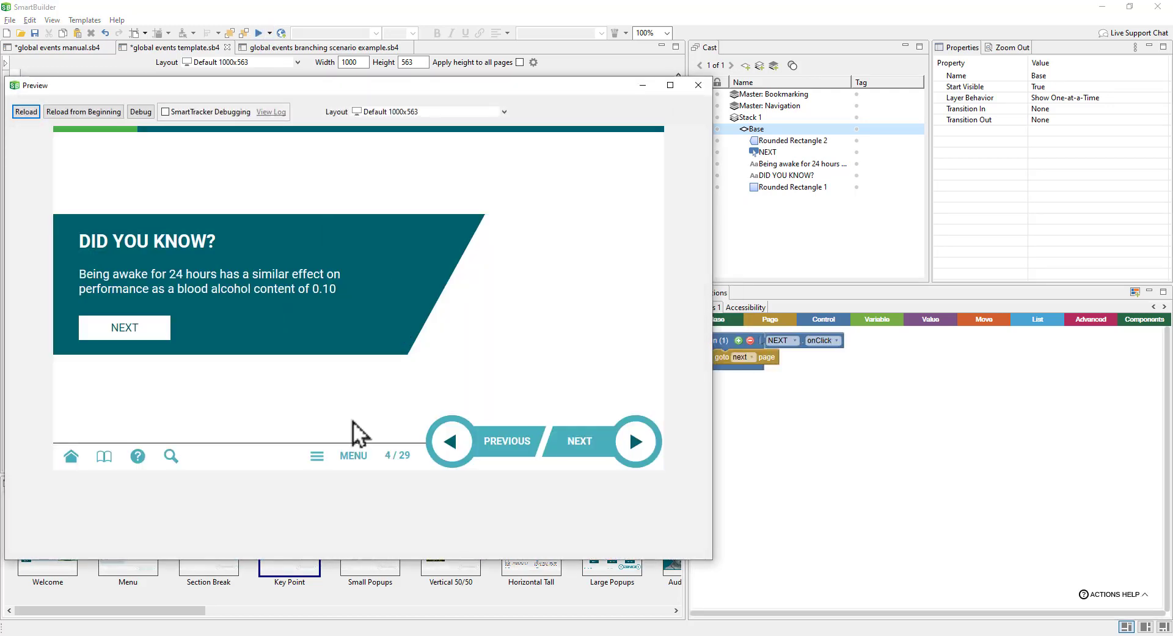
Step: Advance the preview to Small Popups and open the Item Three, Item One and Item Two popups
left_click(626, 460)
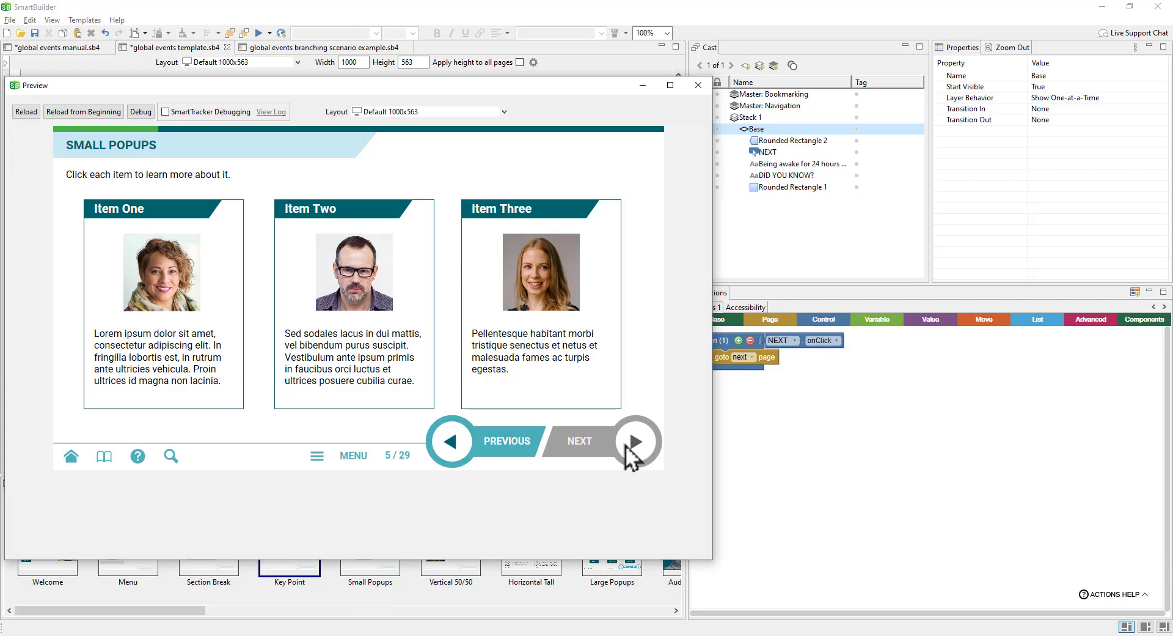
left_click(506, 277)
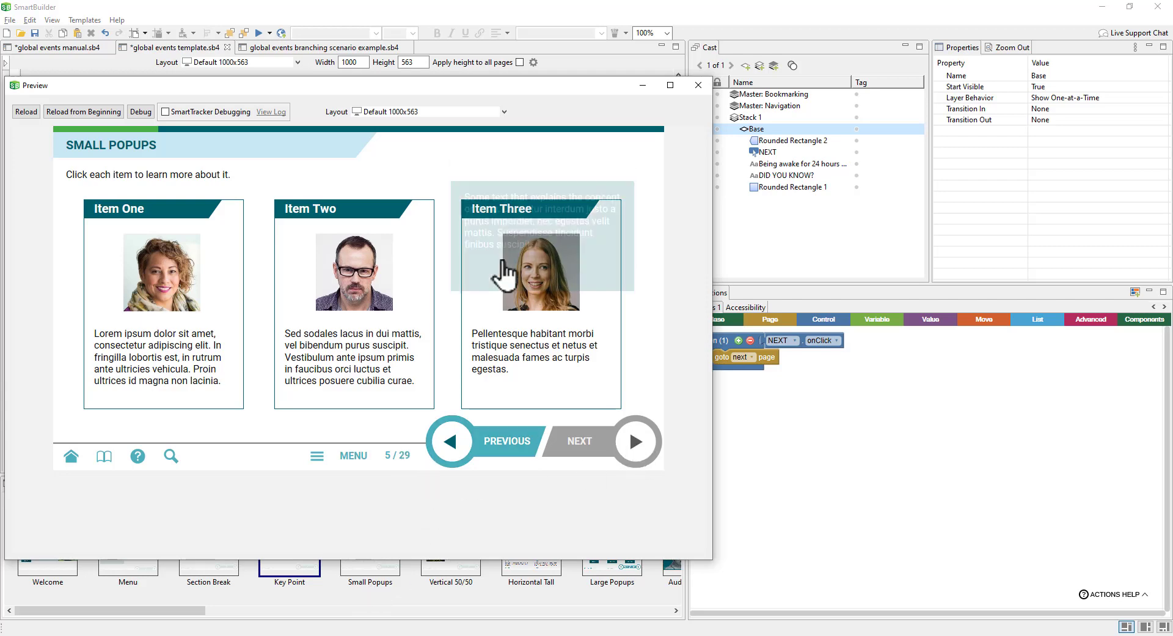
left_click(208, 290)
left_click(347, 289)
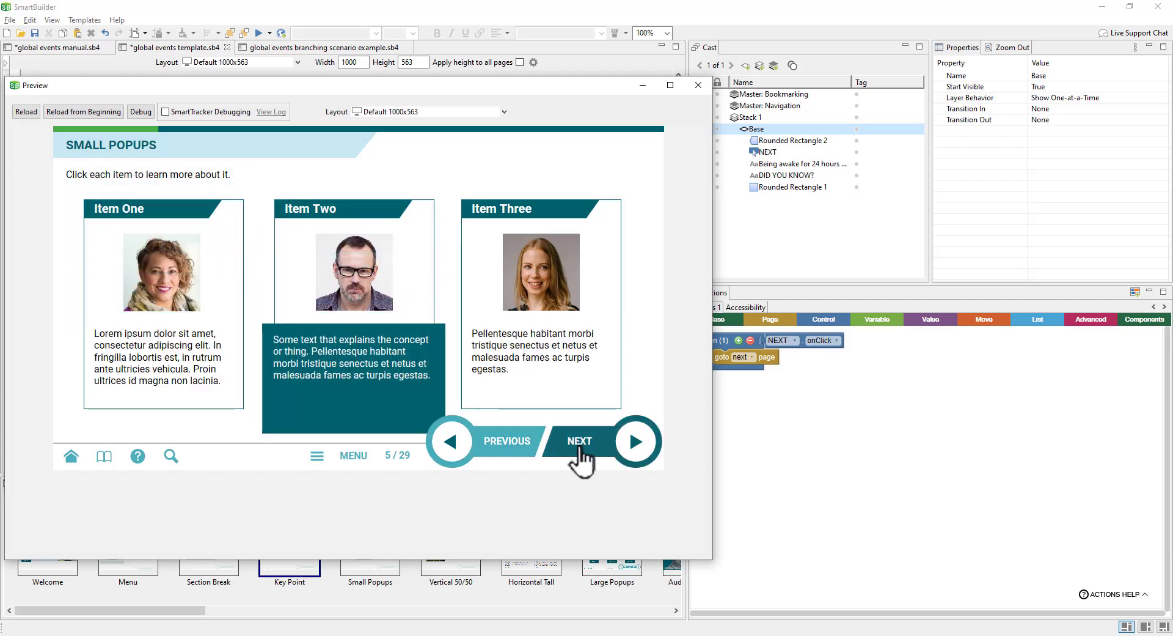
Step: Change the param of Small Popups' disable and enable events from 'next' to 'navigation'
left_click(698, 85)
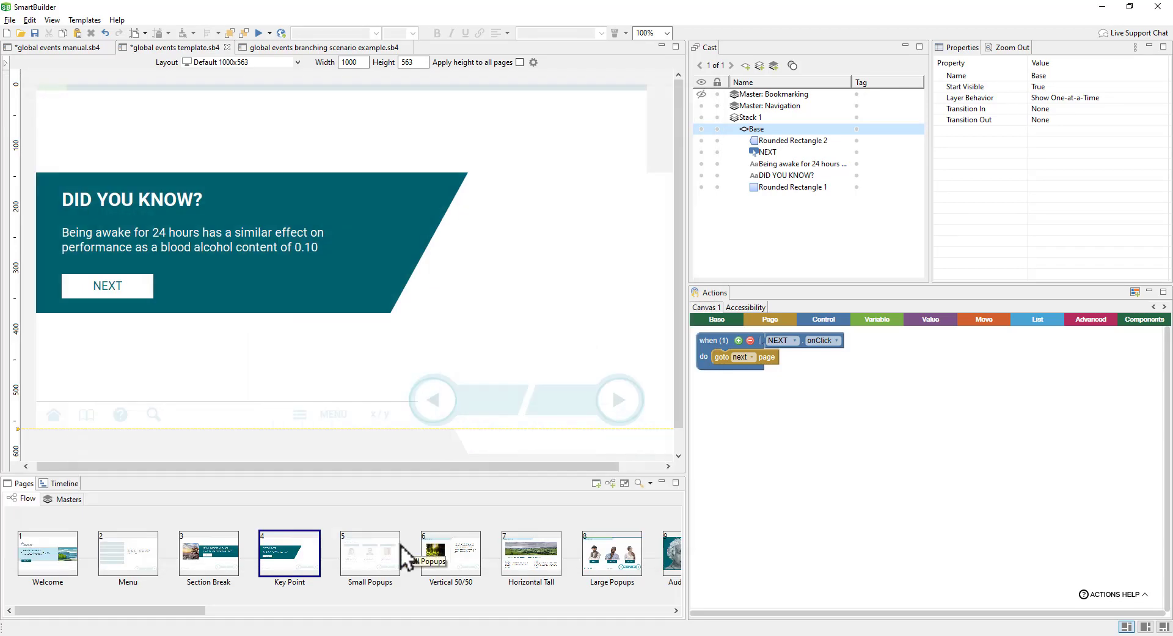
left_click(396, 550)
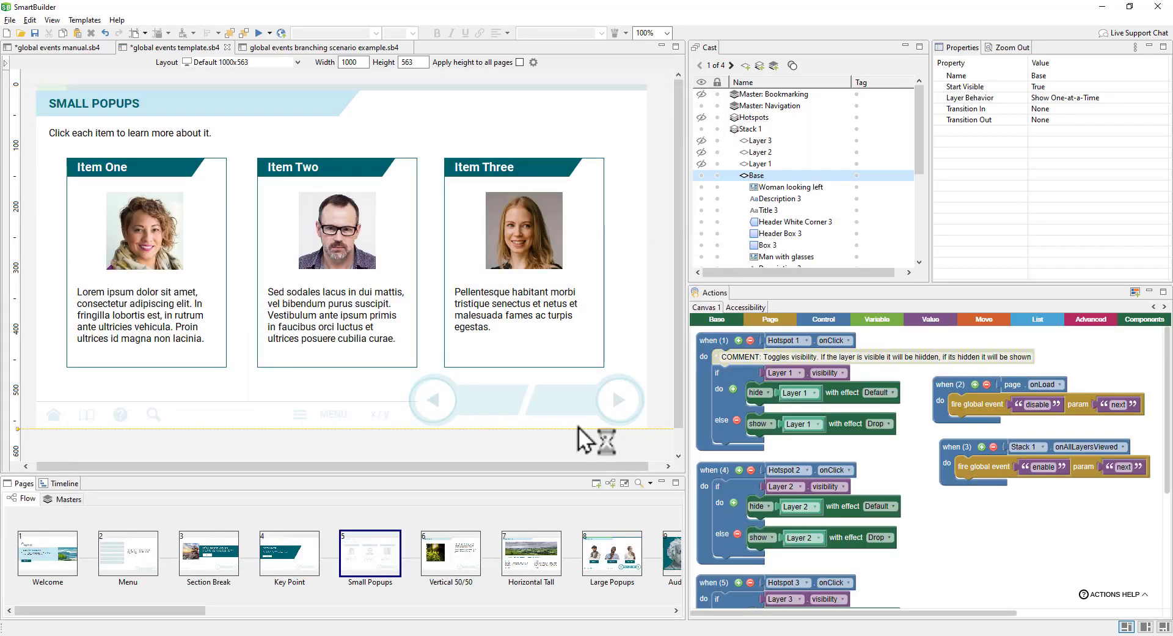
left_click(1118, 405)
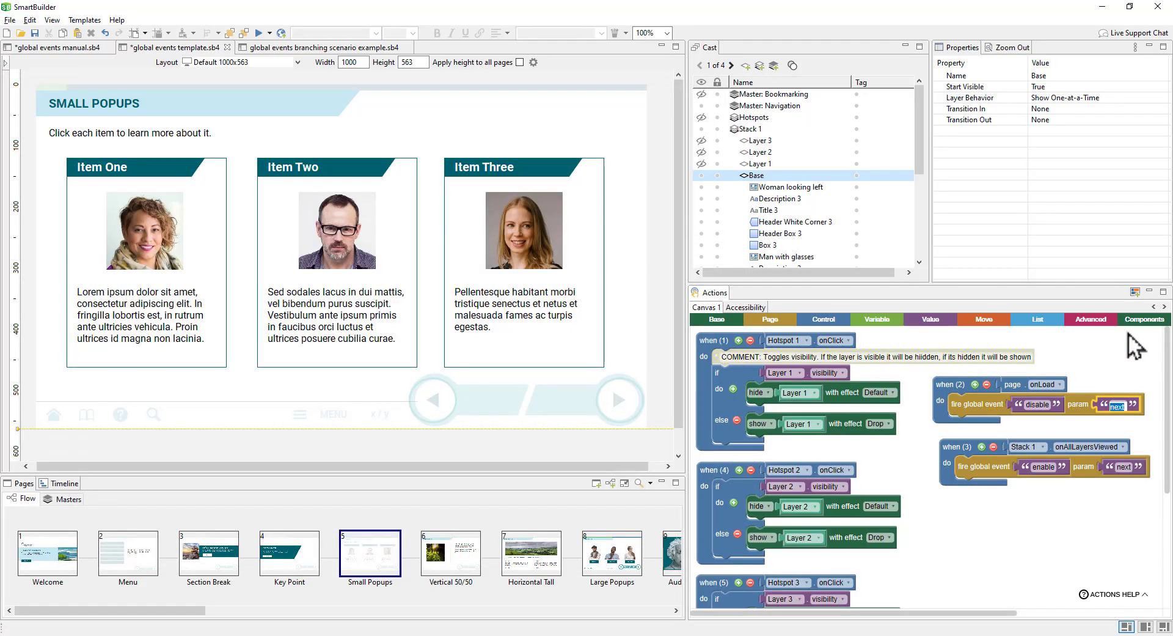
type("navigation")
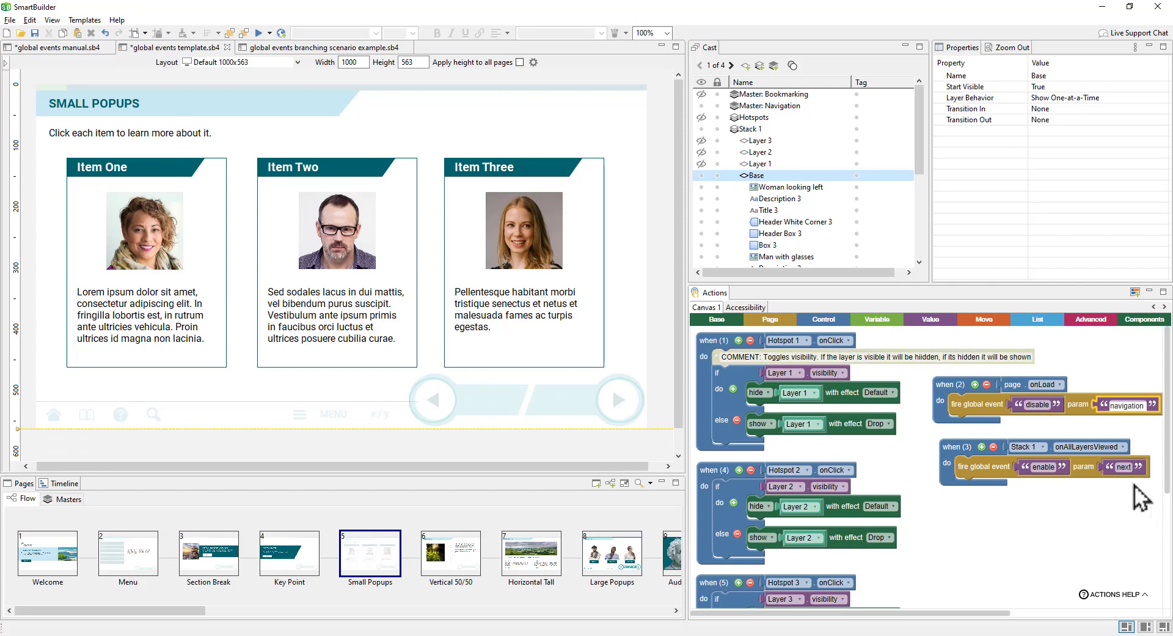
left_click(1124, 467)
type("navigation")
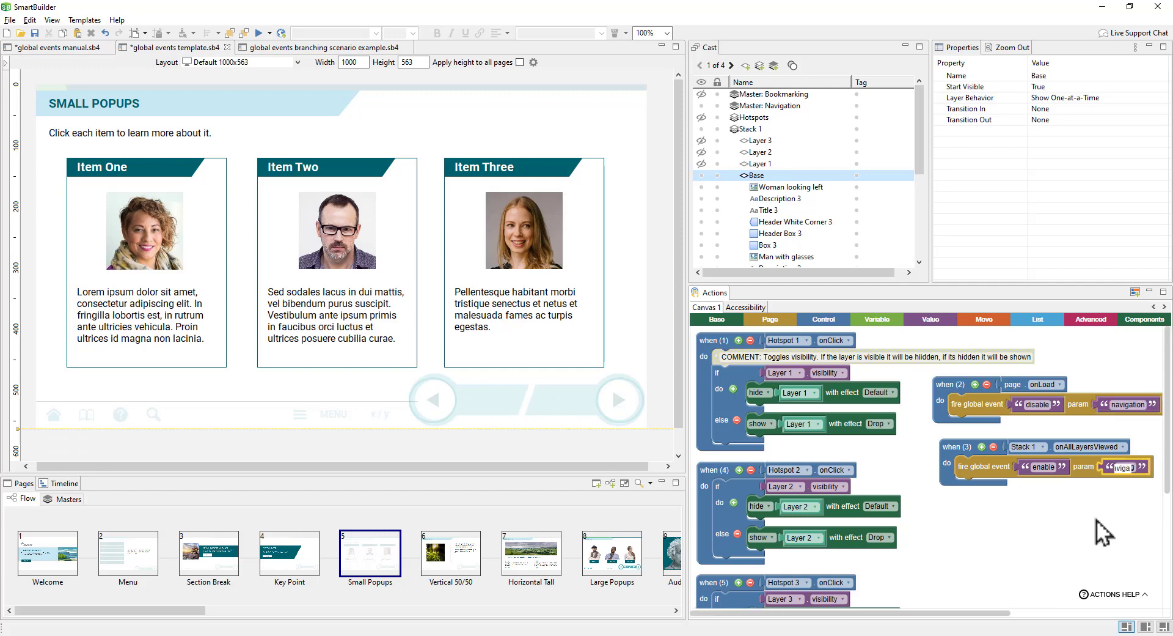
key("Return")
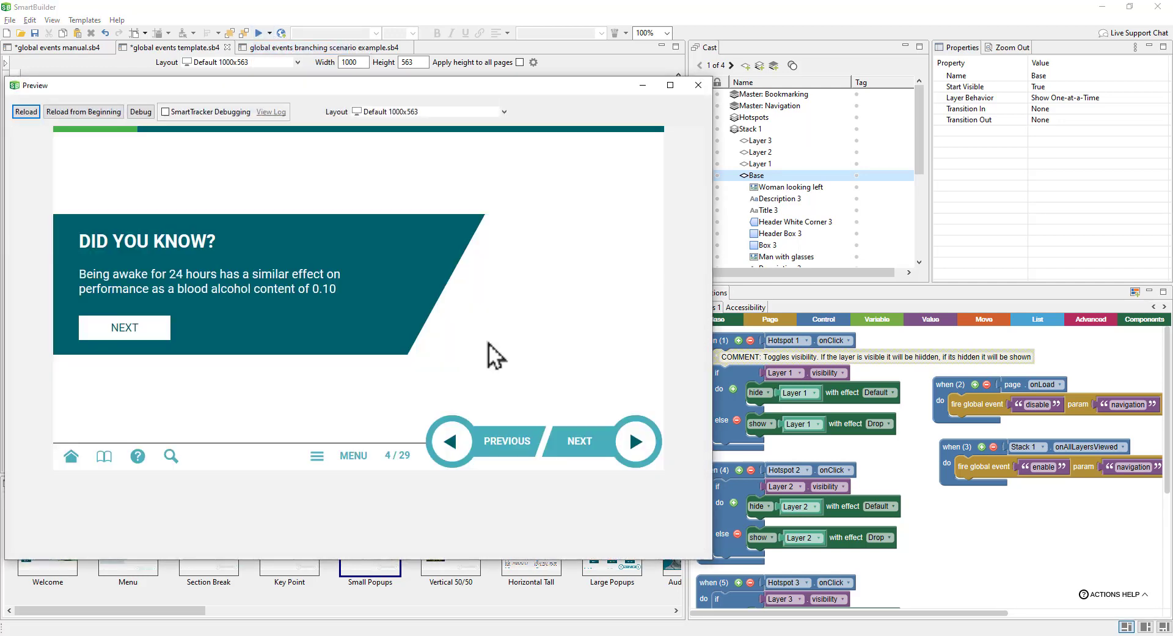
Step: Open all three Small Popups item popups, then test Next to Vertical 50/50 and Previous back
left_click(633, 440)
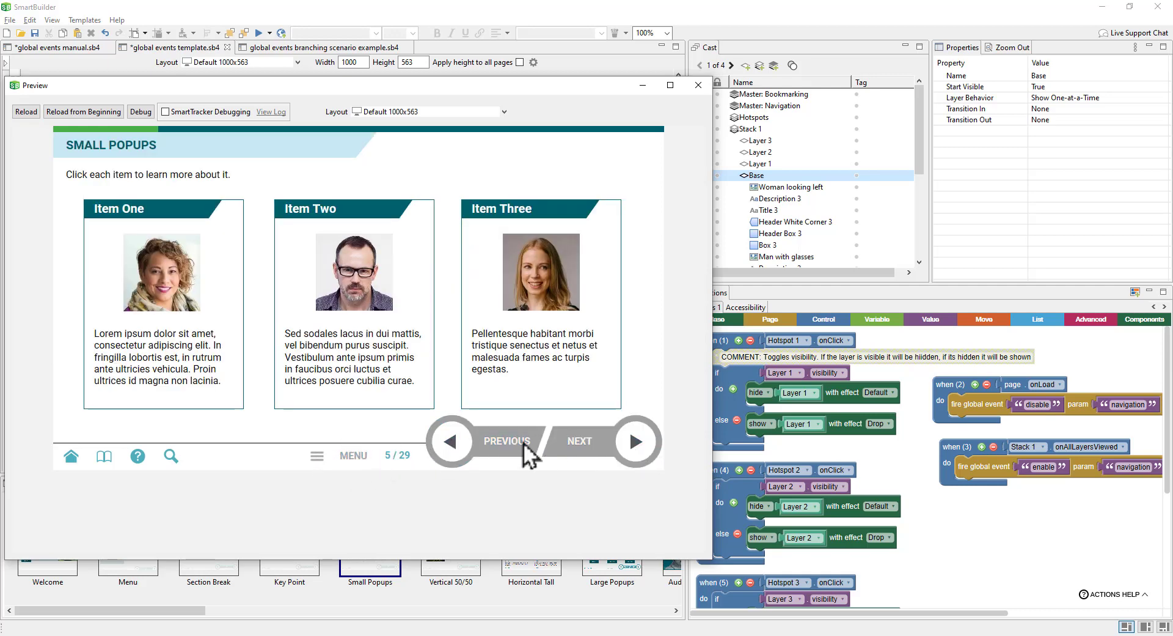
left_click(348, 342)
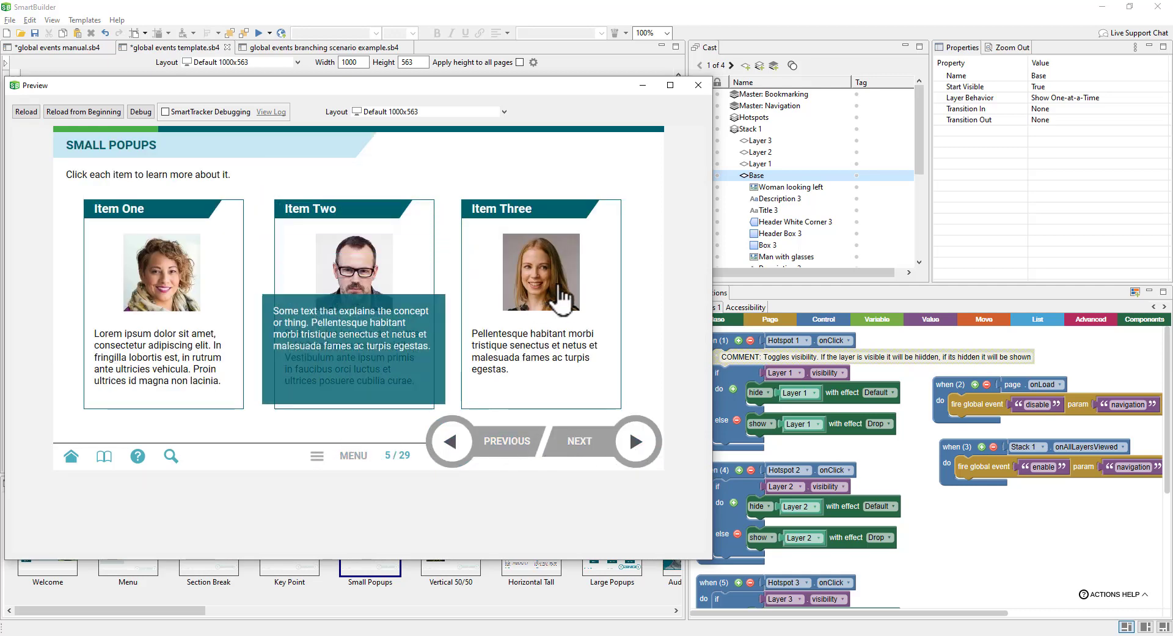
left_click(559, 300)
left_click(217, 299)
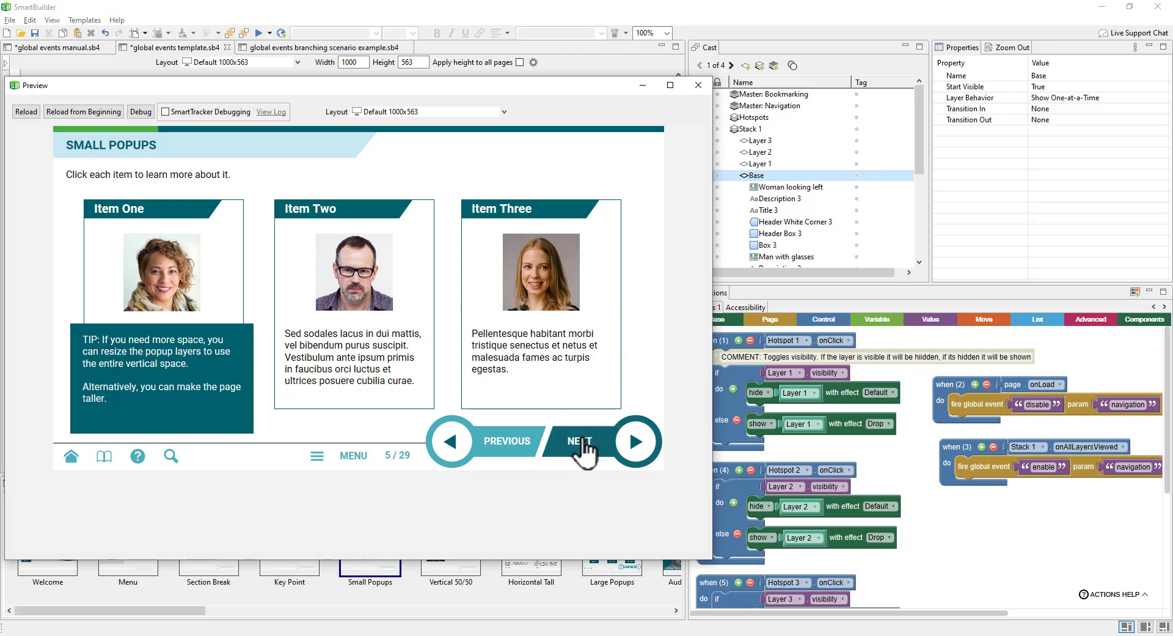
left_click(583, 441)
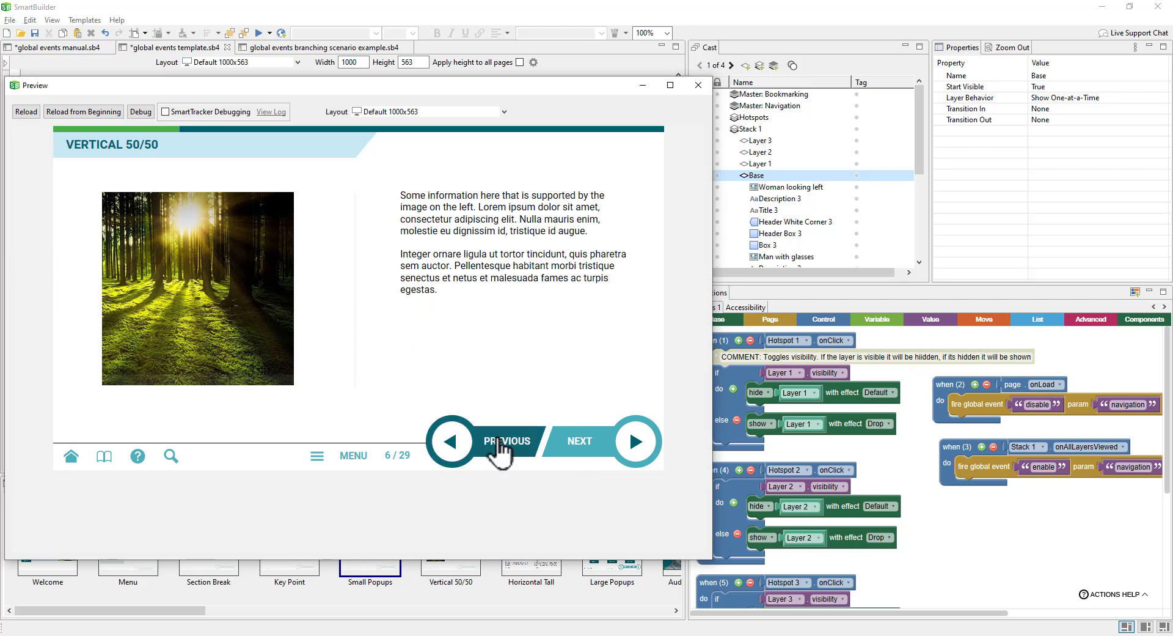
left_click(502, 449)
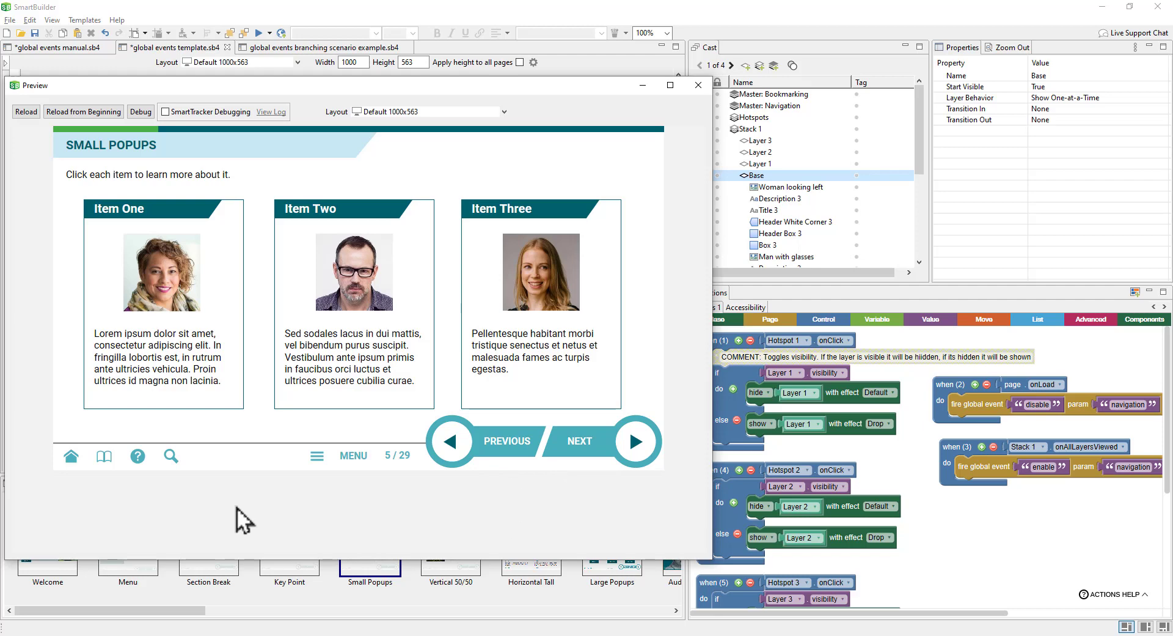
left_click(698, 85)
Step: Open the Navigation master's advanced actions and pan to its global event disable handler
left_click(81, 499)
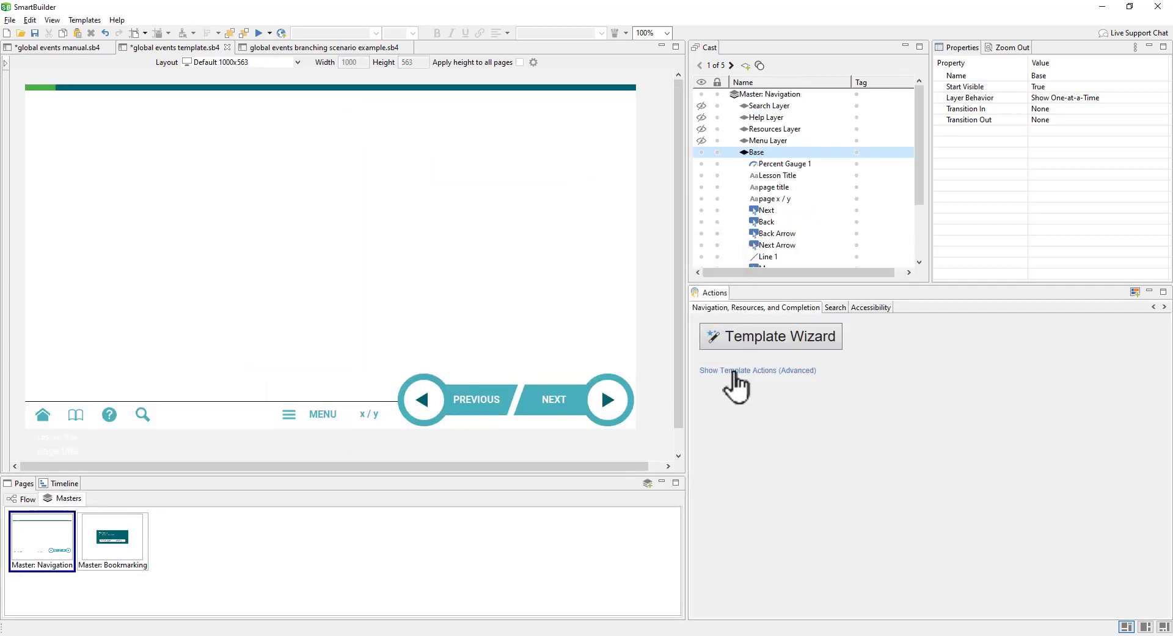
left_click(807, 370)
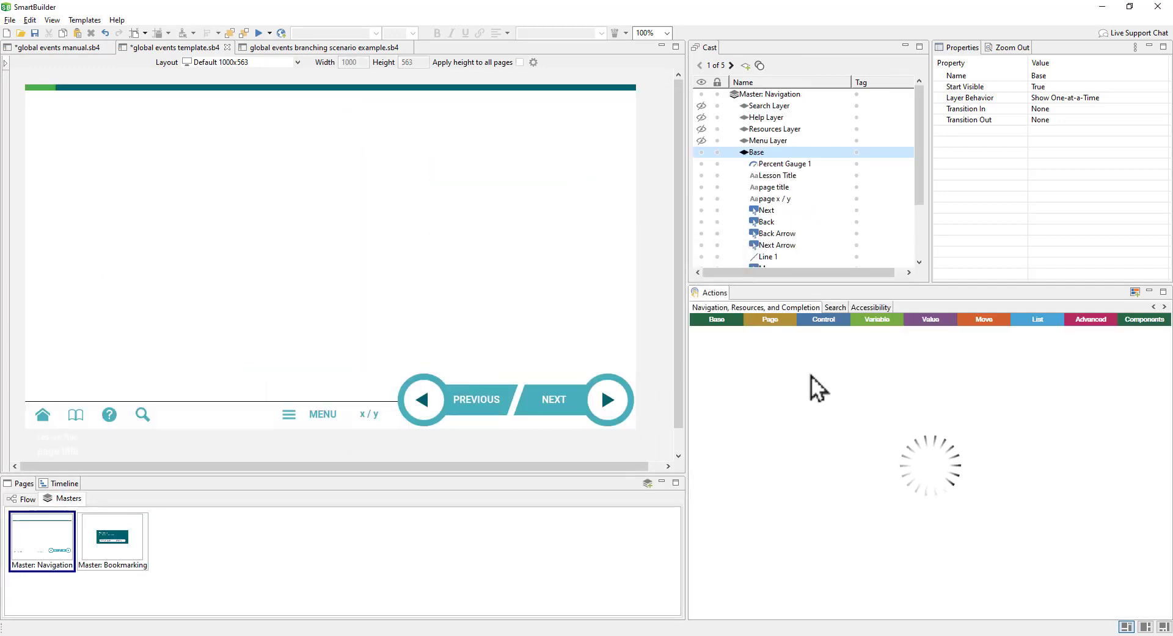
left_click_drag(993, 586, 868, 404)
left_click_drag(889, 514, 771, 361)
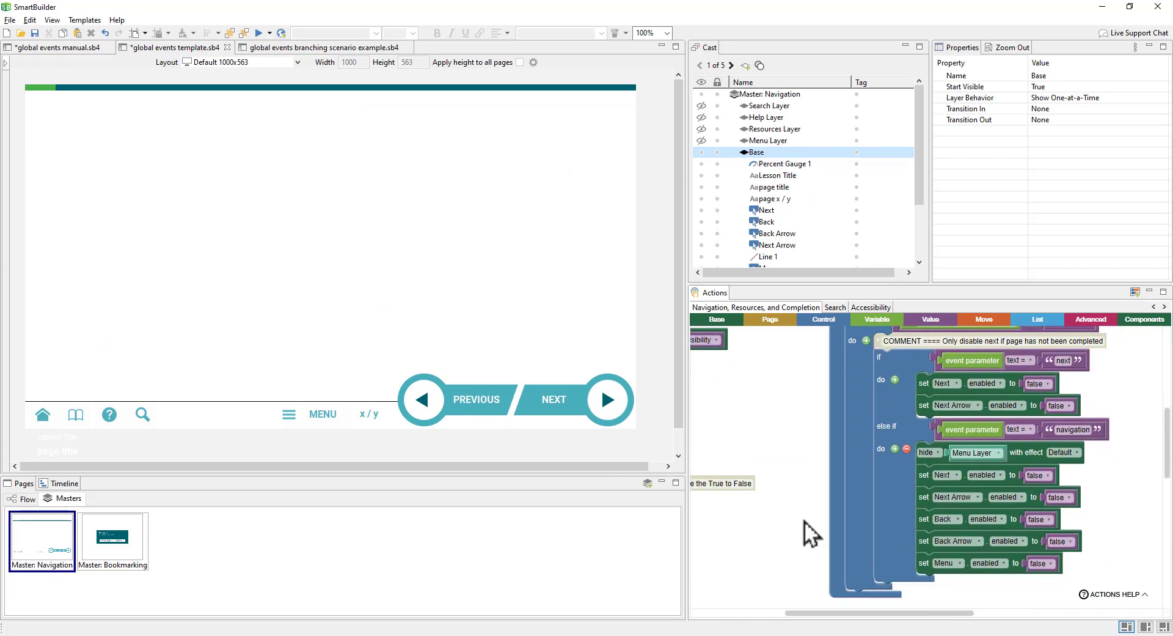
left_click_drag(805, 522, 746, 544)
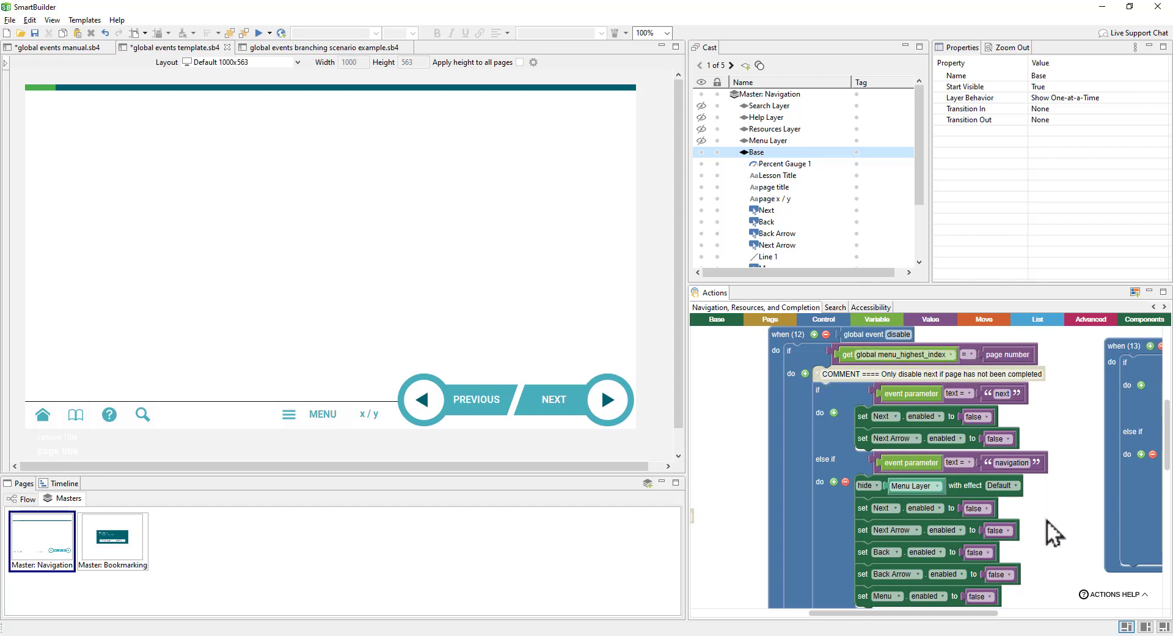
scroll(1048, 478, "down", 1)
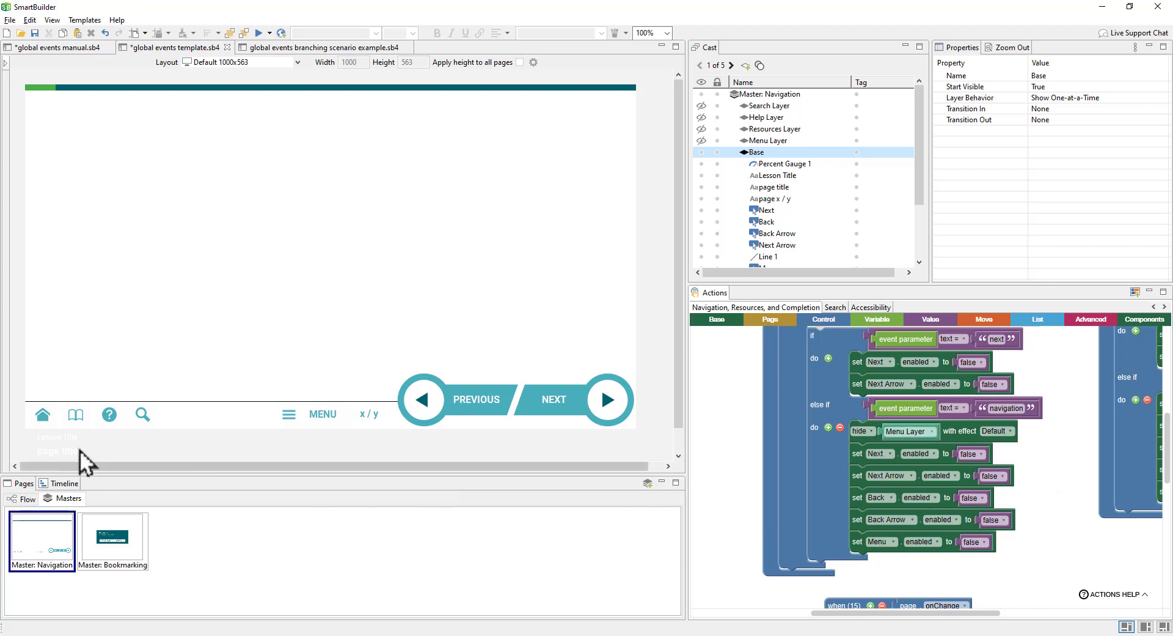
left_click(45, 418)
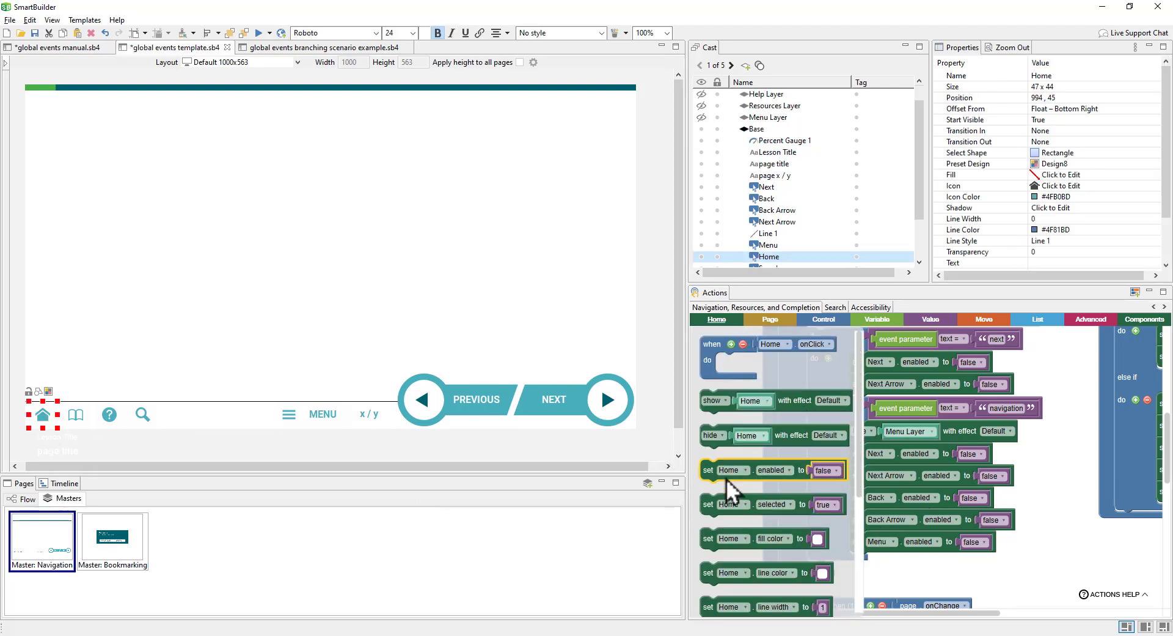
Step: Add set Home enabled blocks: disabled in the navigation branch, true in the enable handler
left_click_drag(723, 481, 855, 583)
left_click_drag(1063, 582, 864, 569)
right_click(743, 556)
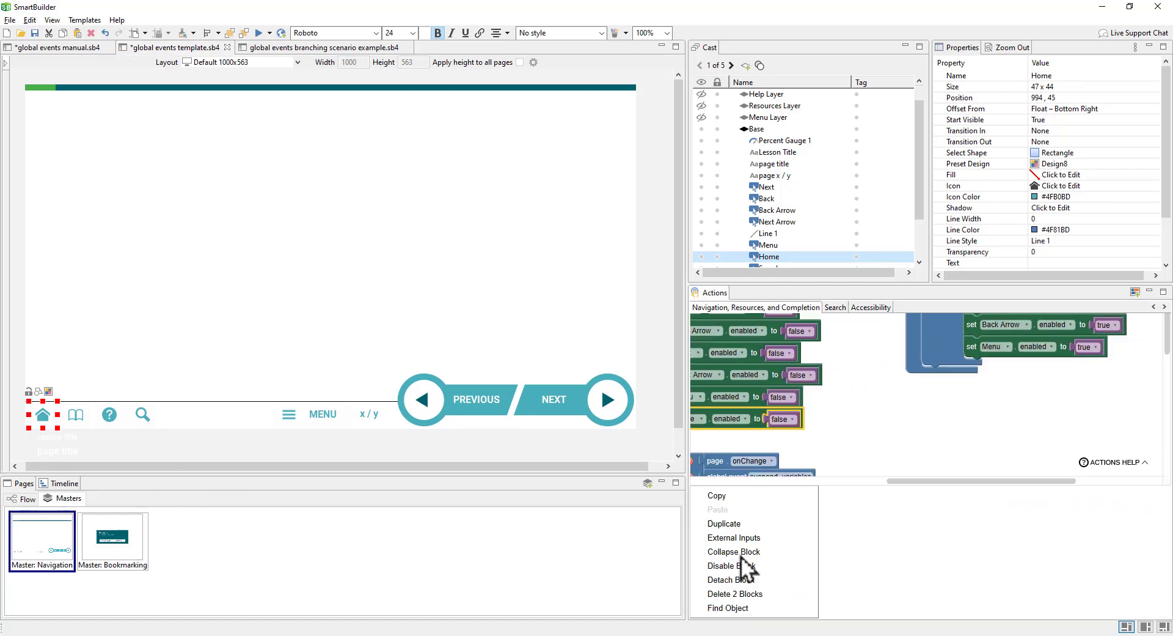
left_click(773, 462)
left_click_drag(743, 571, 1042, 510)
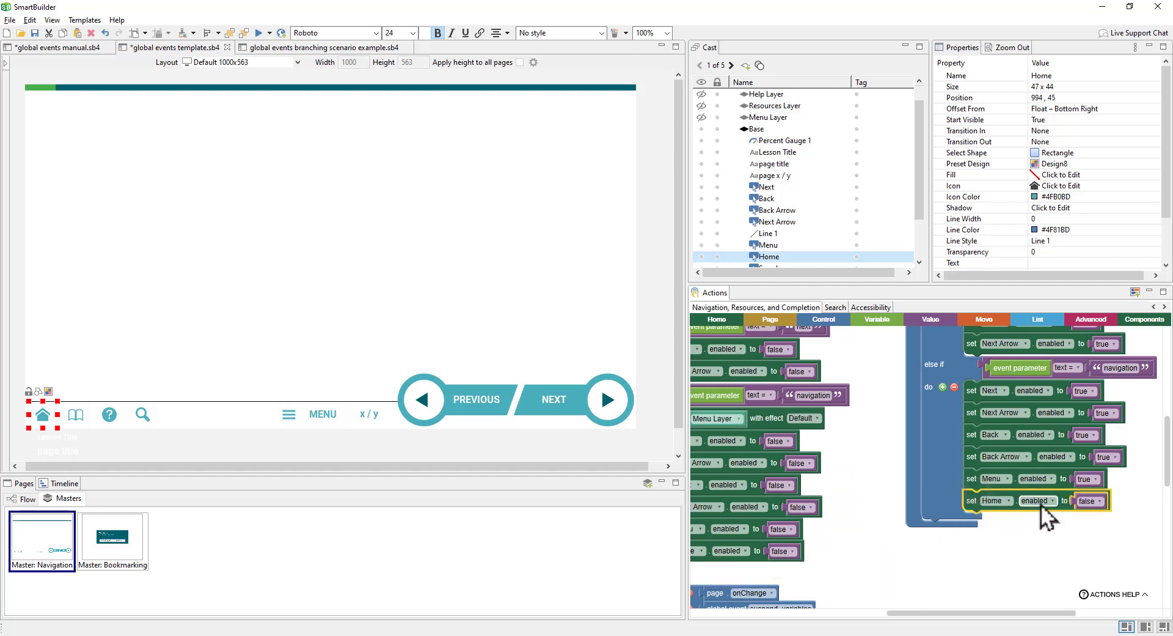
left_click(1089, 505)
left_click(1091, 520)
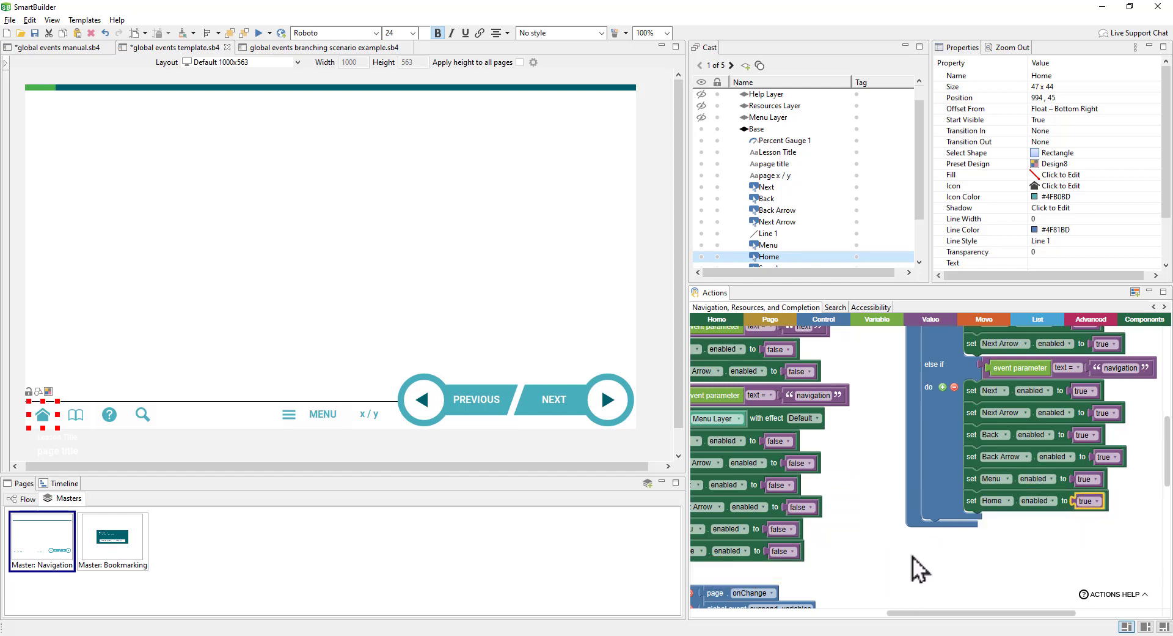
Step: Add a 'set Home enabled to false' block to the page-change handler's last-page branch
left_click_drag(879, 563, 1095, 515)
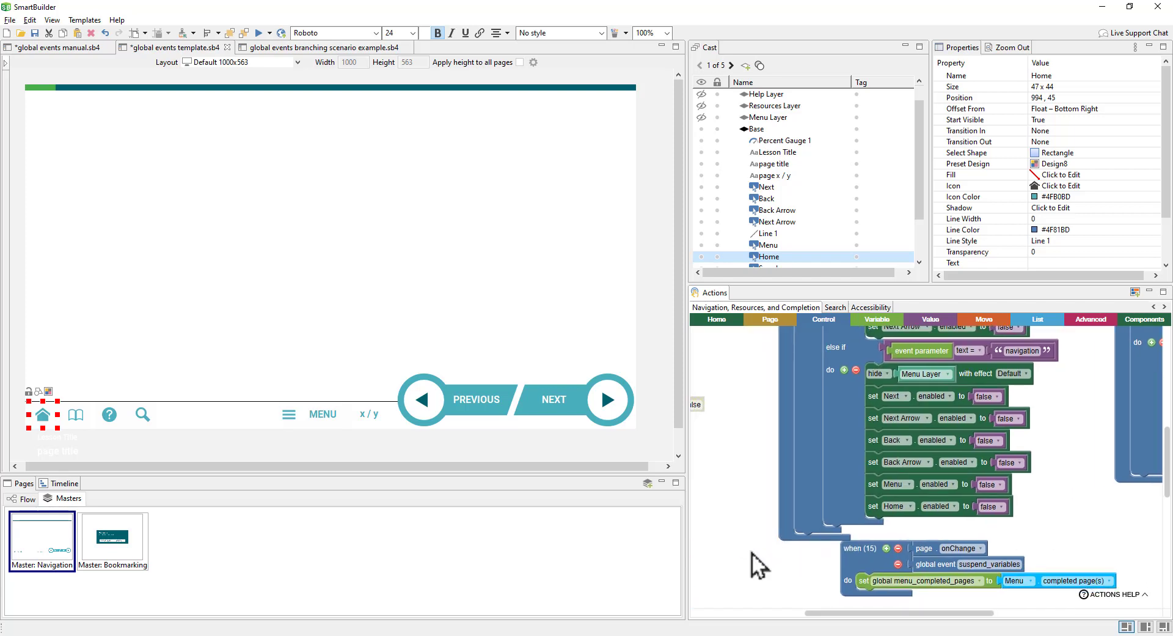
left_click_drag(751, 552, 1014, 530)
scroll(959, 541, "down", 1)
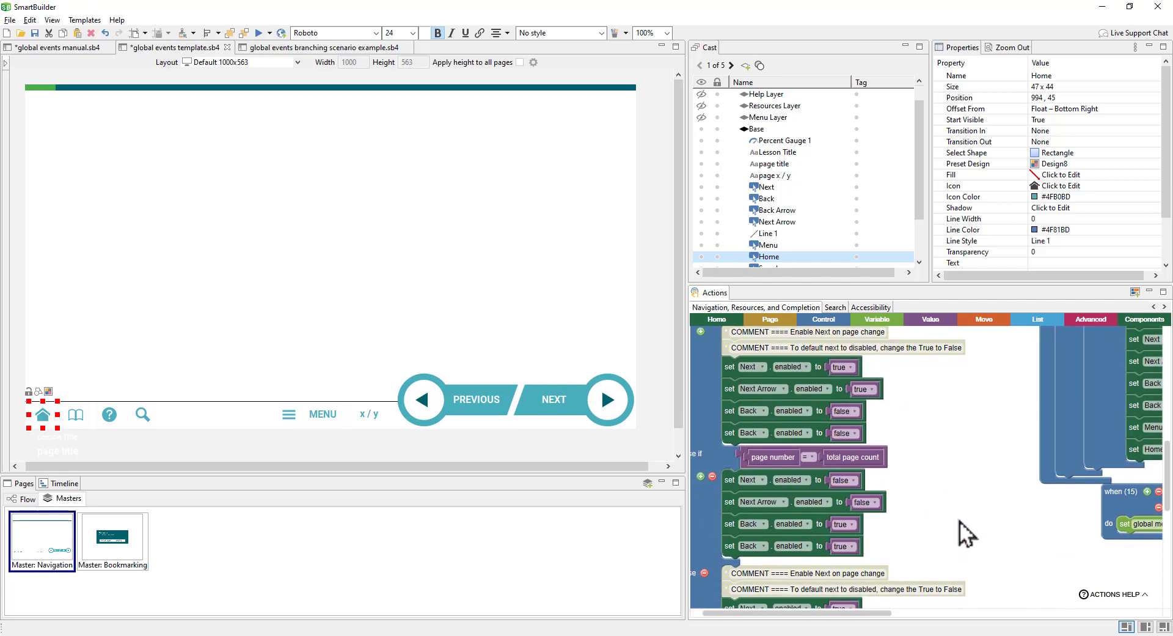
right_click(1133, 453)
left_click(1093, 485)
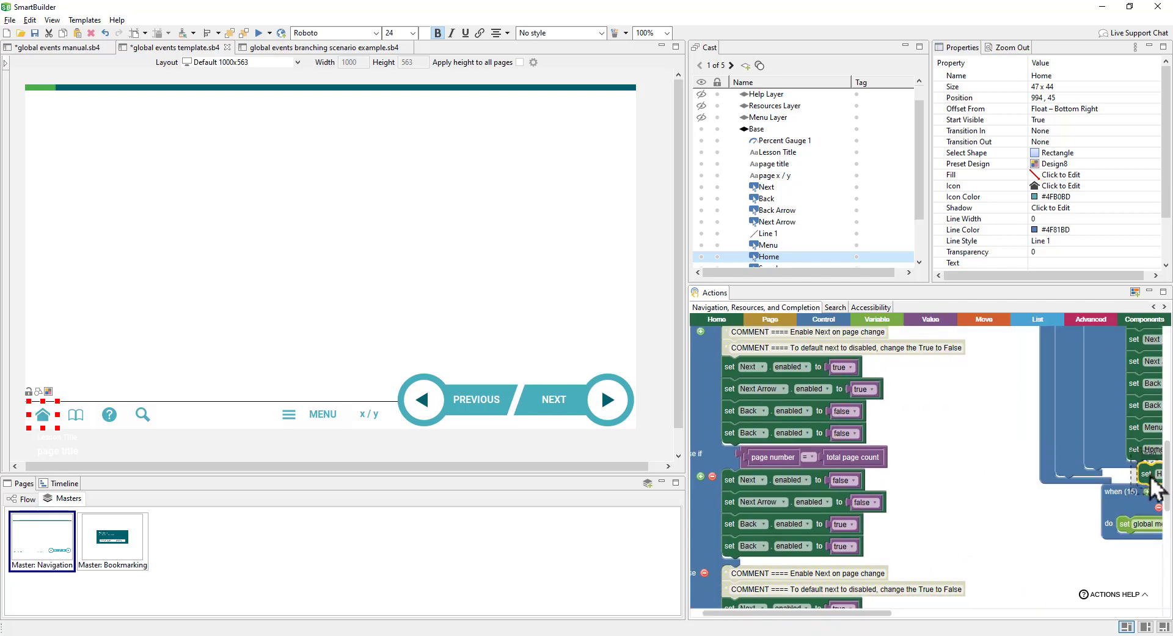
left_click_drag(1143, 480, 764, 578)
left_click(847, 568)
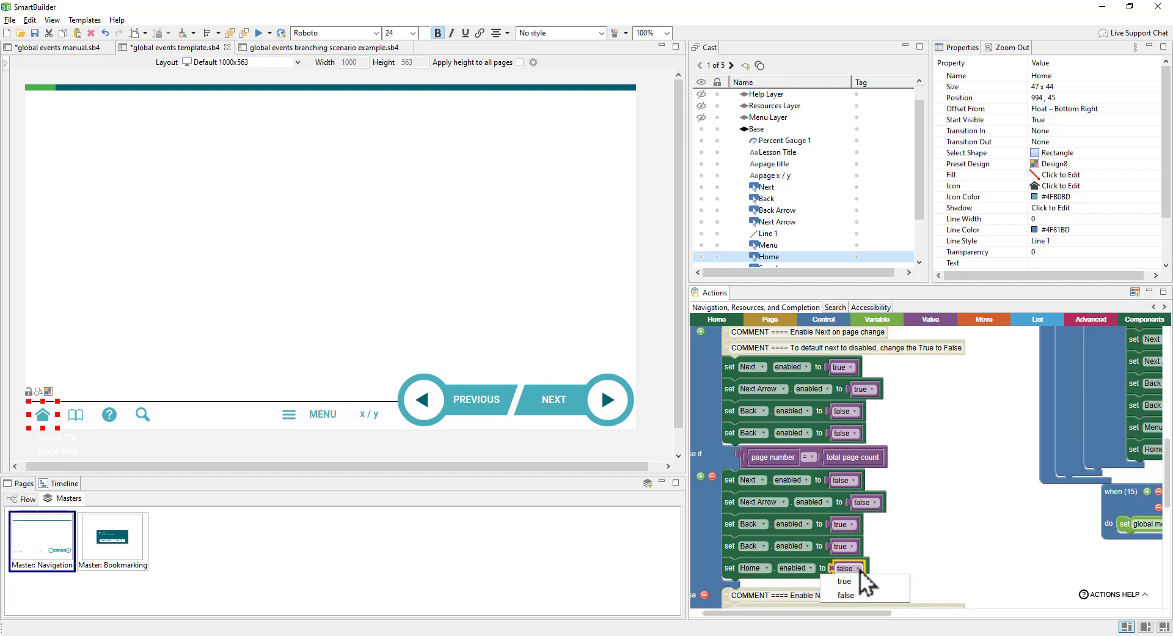
left_click(860, 581)
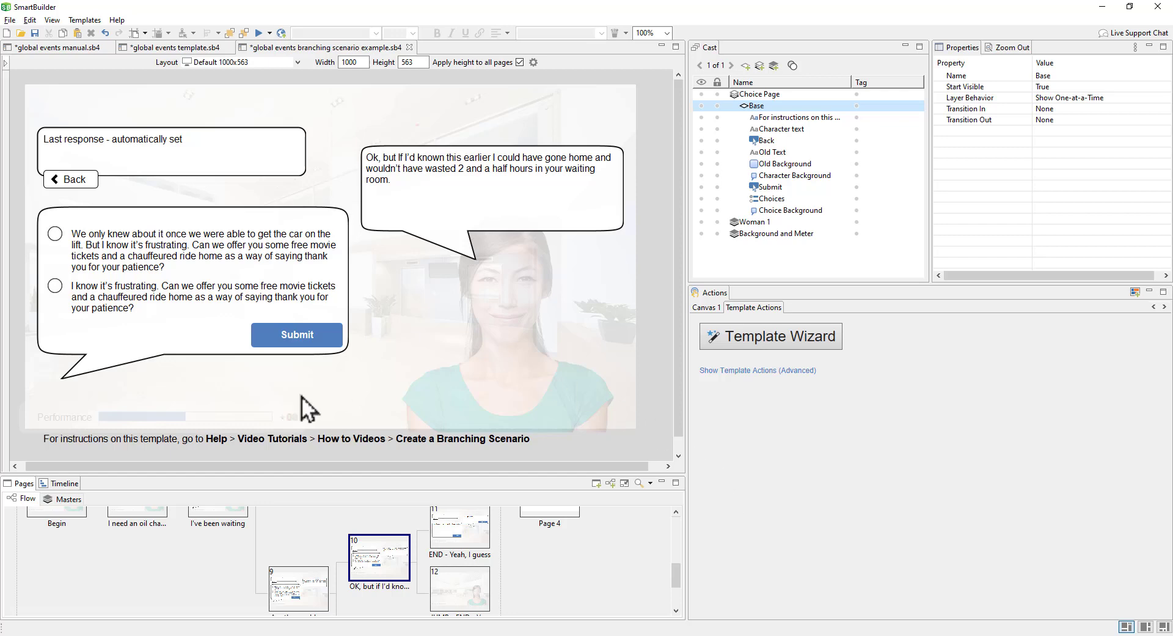
Step: Switch the flow to compact numbered page boxes and reveal the Choice Page's advanced action blocks
left_click(625, 484)
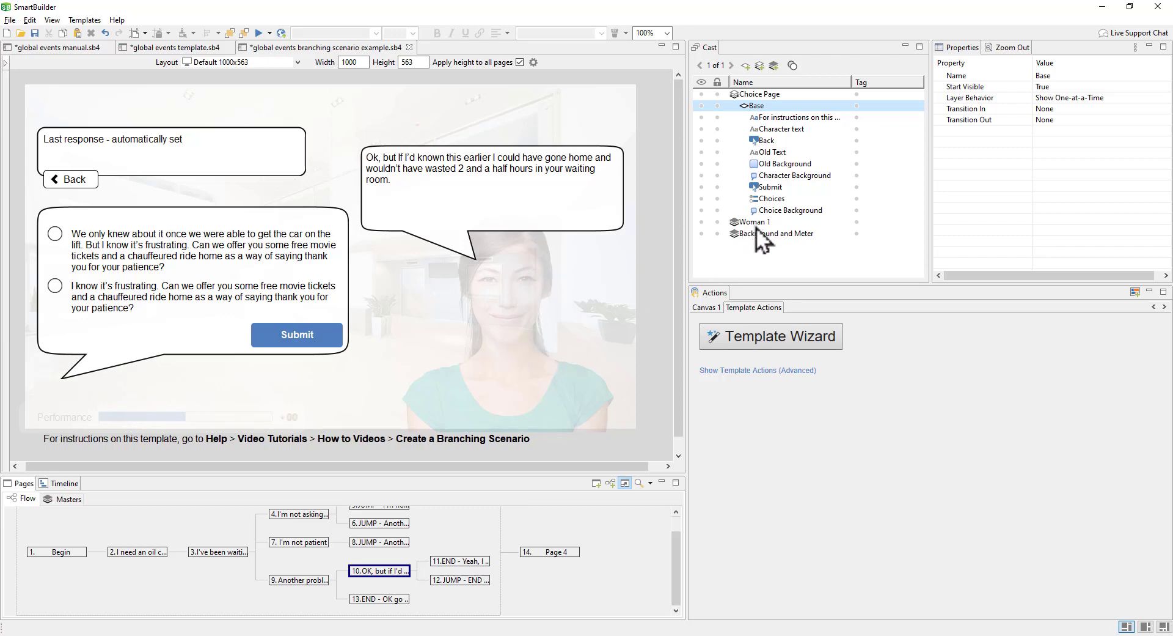
left_click(801, 369)
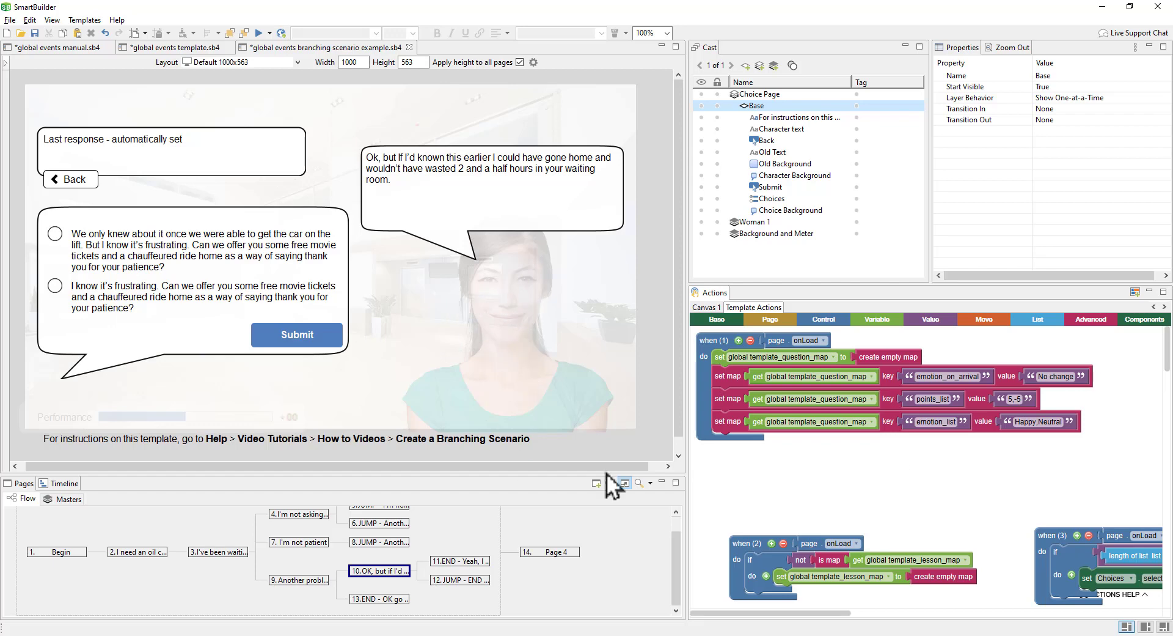
Step: Scroll down and drag the panel sash to enlarge the Actions area
scroll(806, 401, "down", 3)
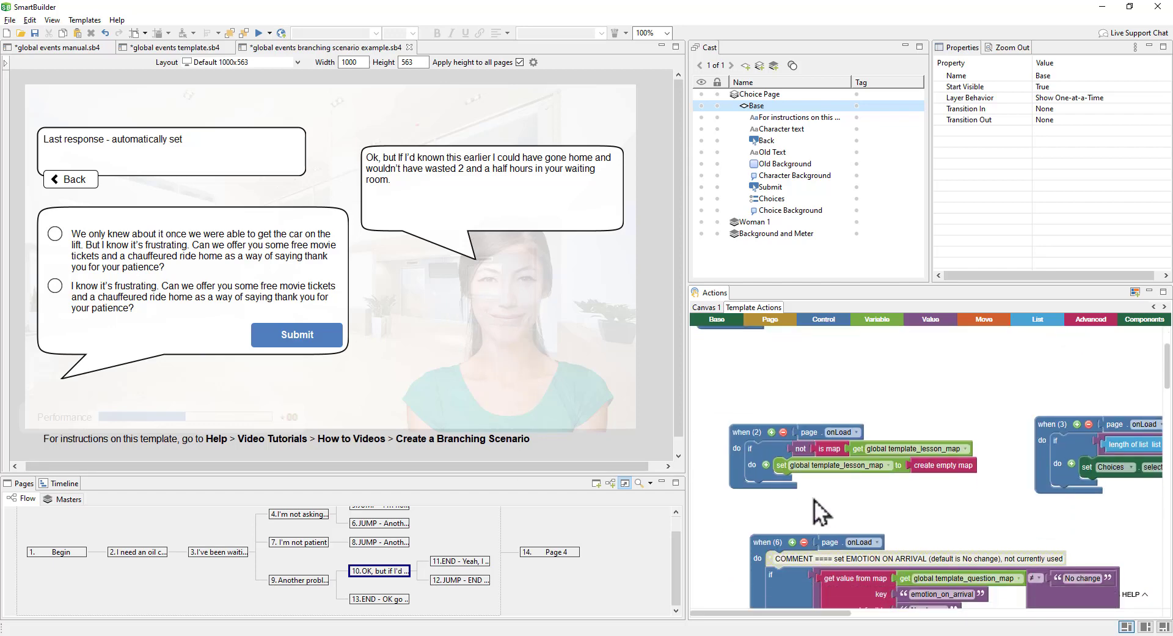
scroll(814, 500, "down", 2)
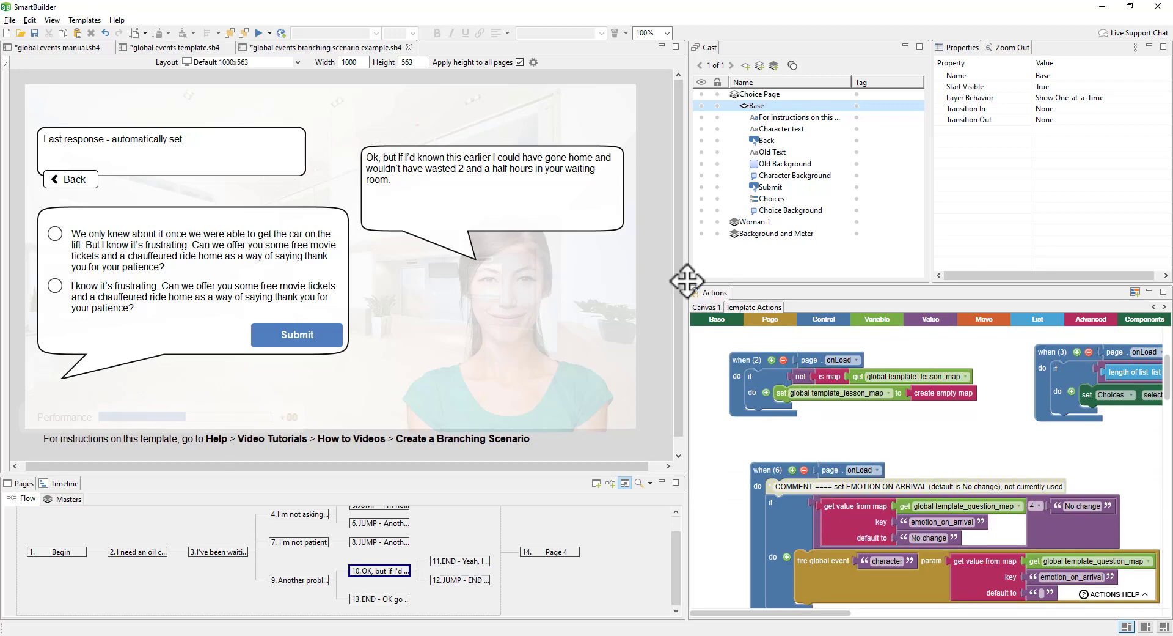
left_click_drag(687, 280, 462, 176)
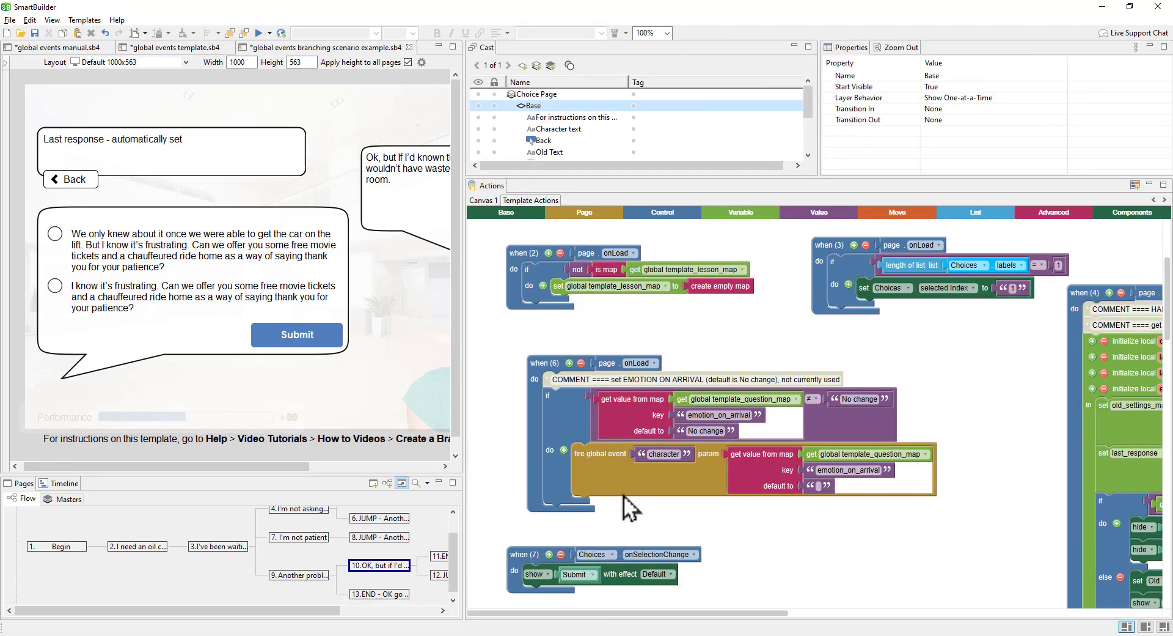
Step: Inspect the choice page's character and meter fire global event blocks, then switch to the masters list
left_click(651, 467)
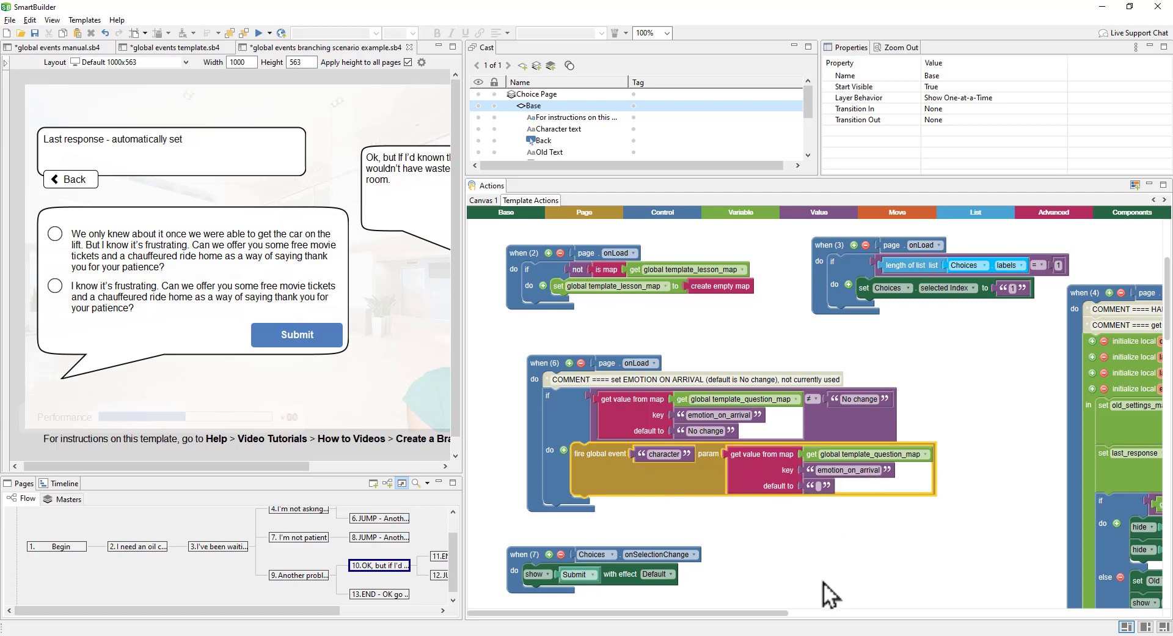
left_click_drag(823, 582, 823, 329)
left_click_drag(967, 487, 942, 256)
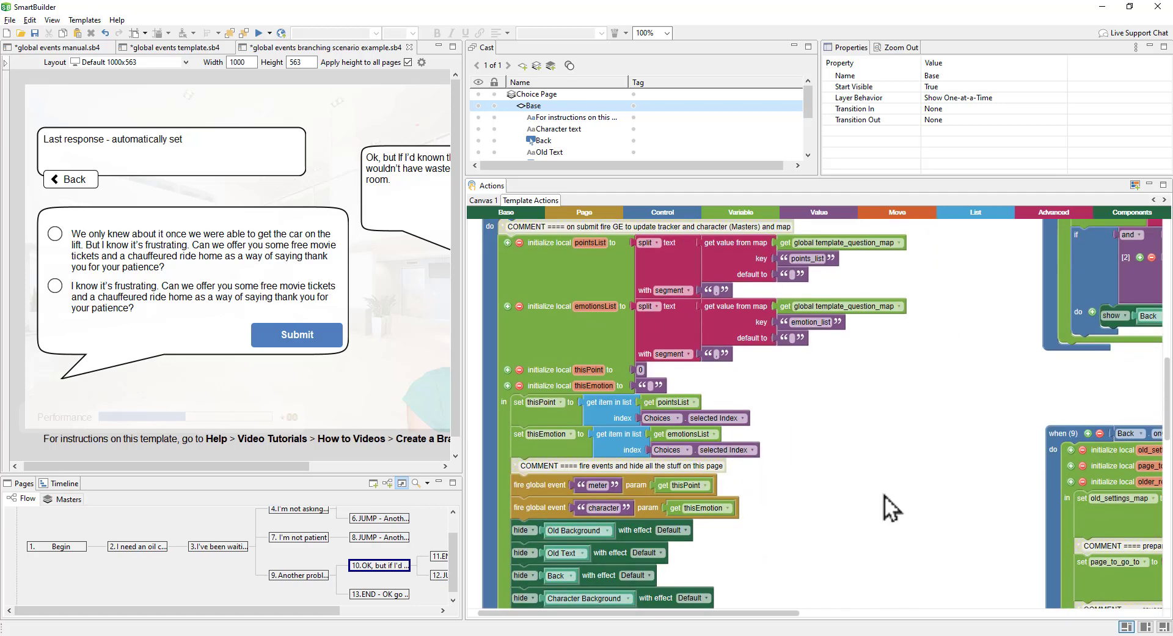
left_click_drag(885, 495, 887, 462)
left_click(540, 456)
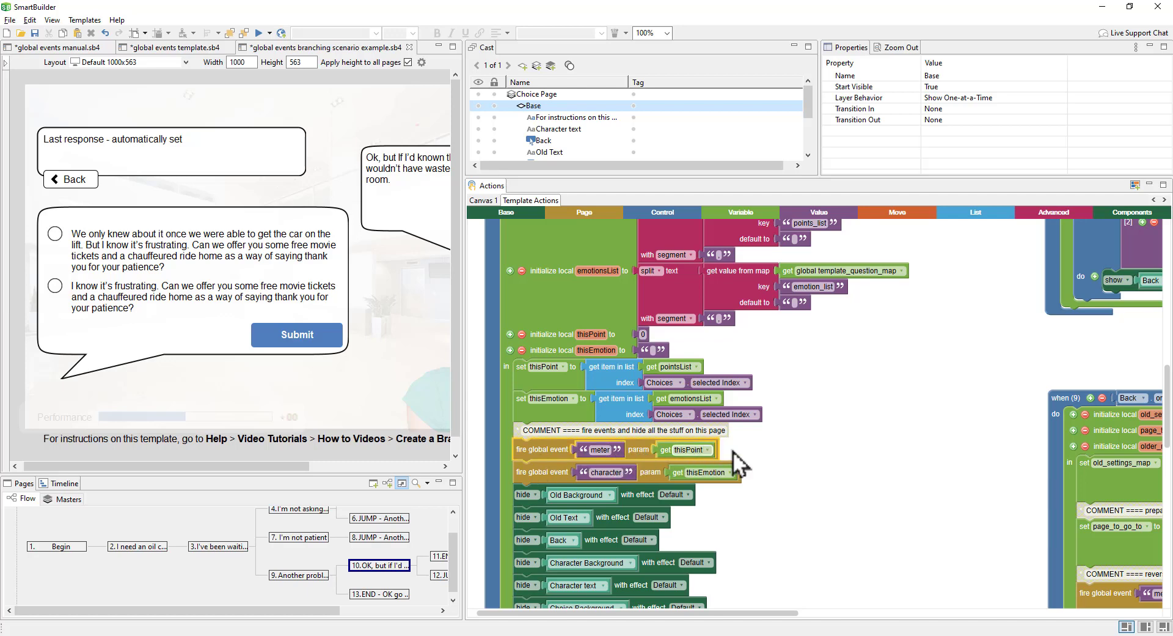
left_click(557, 472)
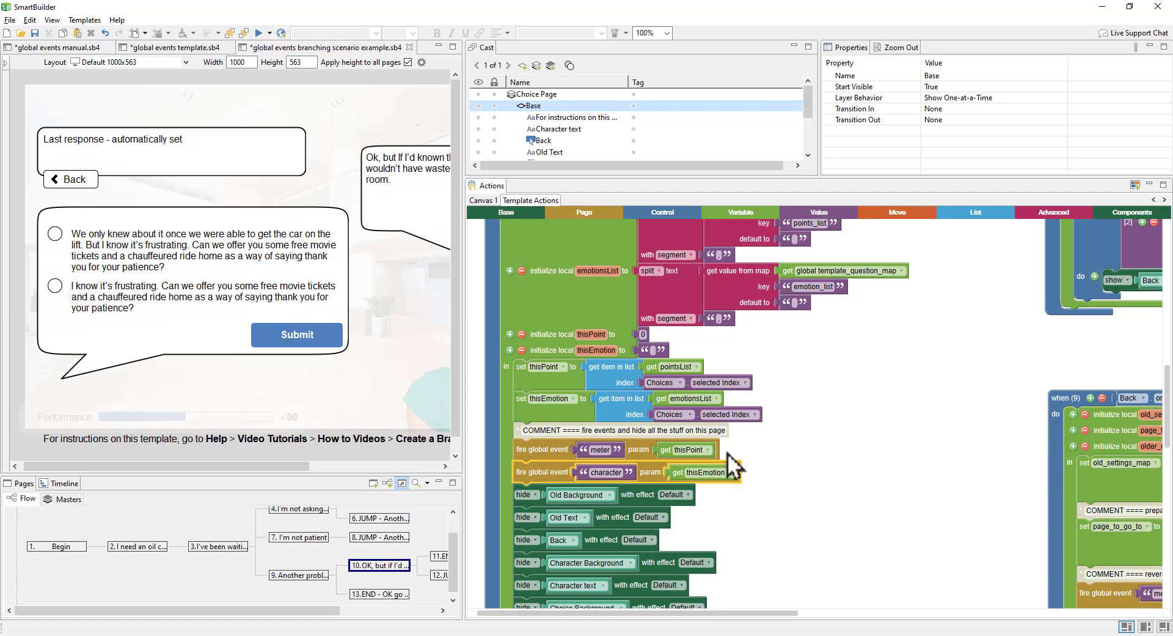
left_click(79, 503)
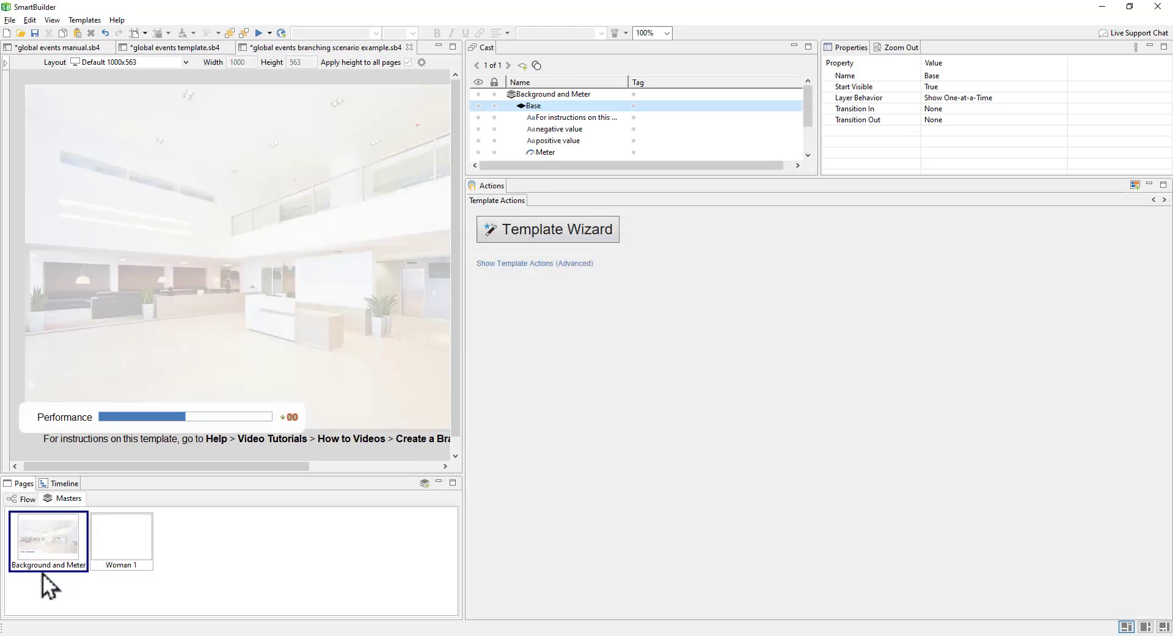
Step: Show the Background and Meter master's advanced actions, review its meter event handler, then open Woman 1
left_click(530, 263)
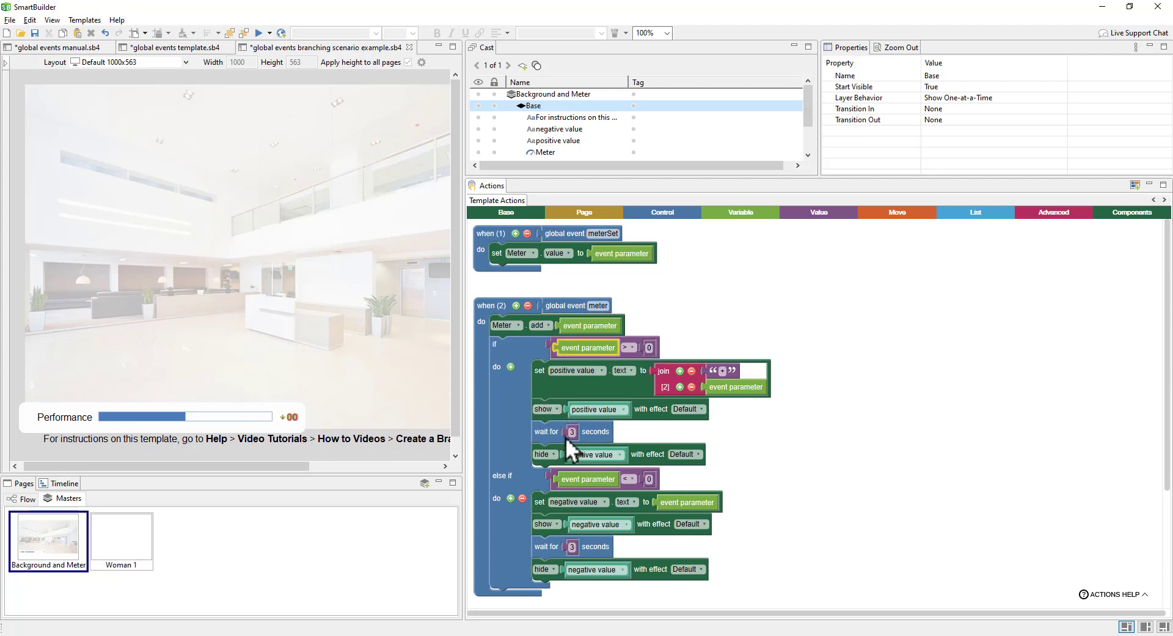
left_click_drag(745, 534, 749, 467)
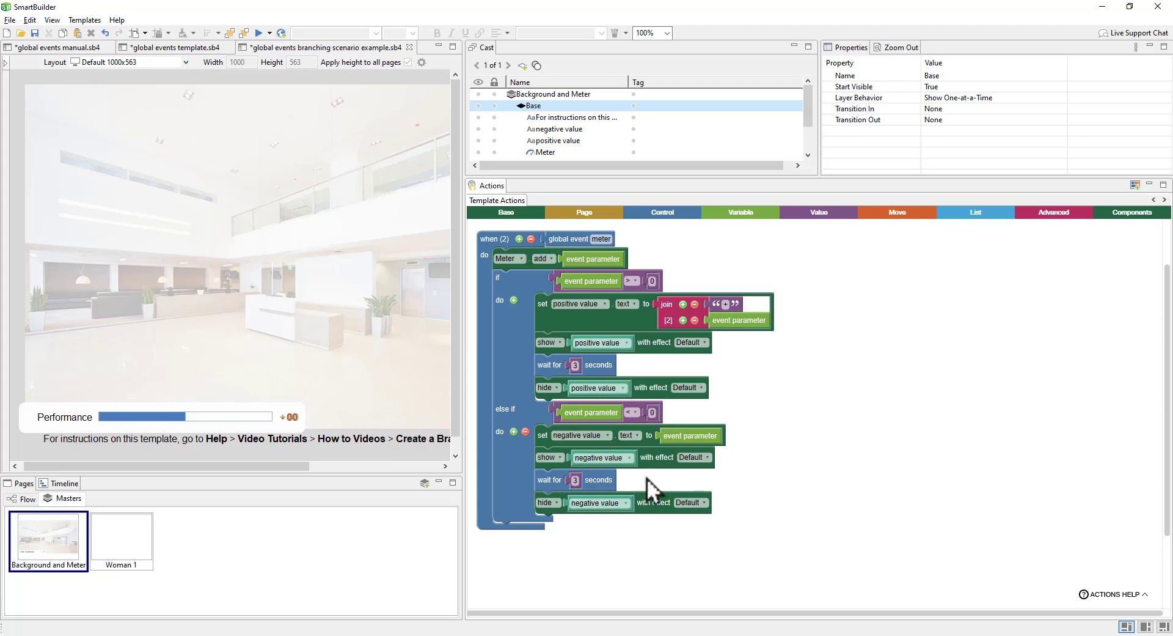
scroll(790, 487, "up", 2)
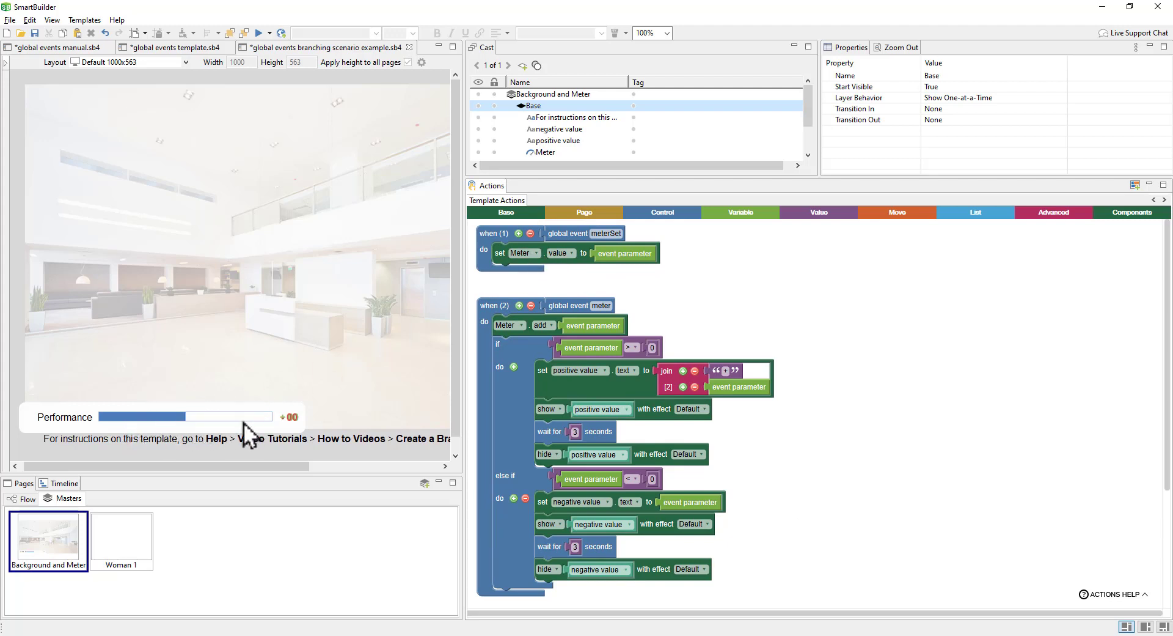
left_click(149, 528)
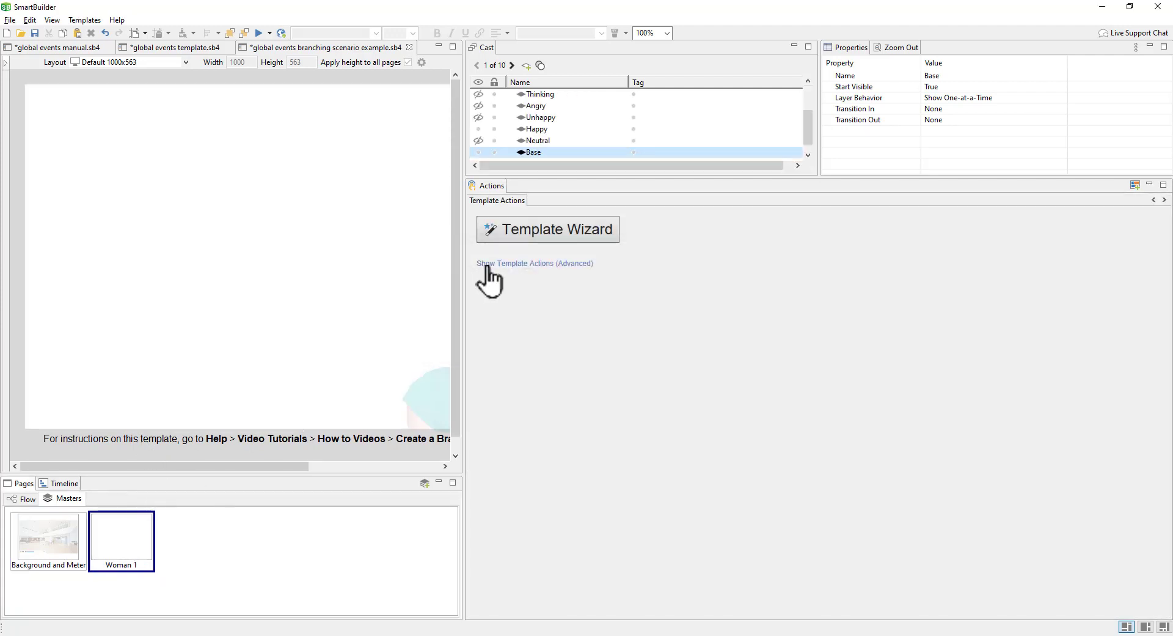
Step: Highlight Woman 1's character global event handler and preview its Neutral, Happy and Unhappy layers, ending on Happy
left_click_drag(185, 471, 307, 465)
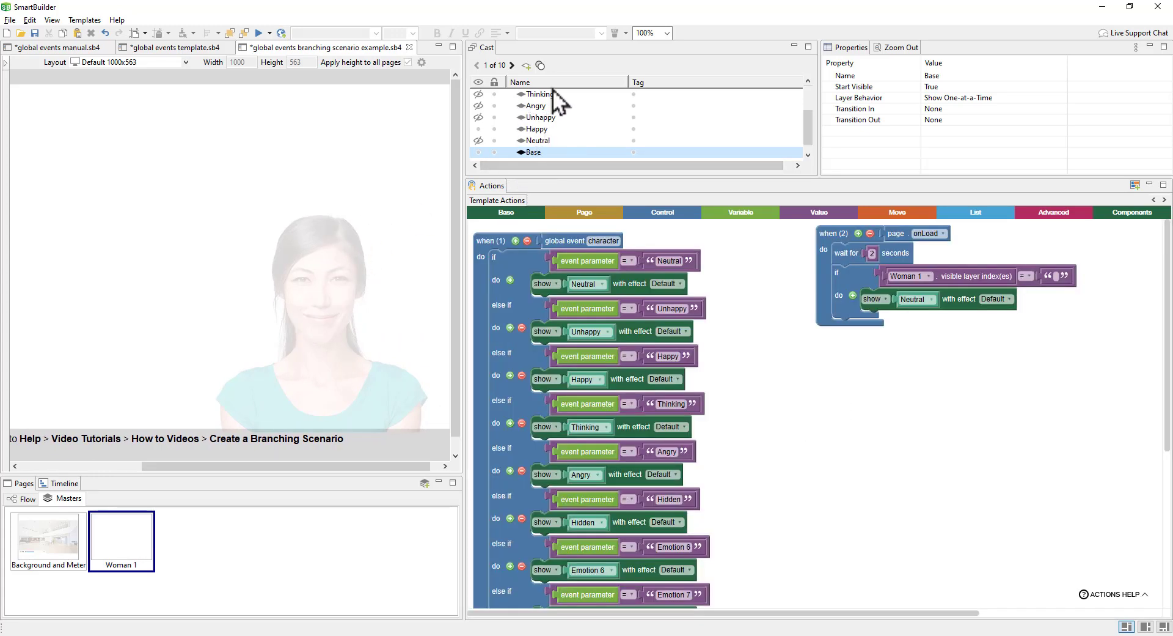
left_click(555, 242)
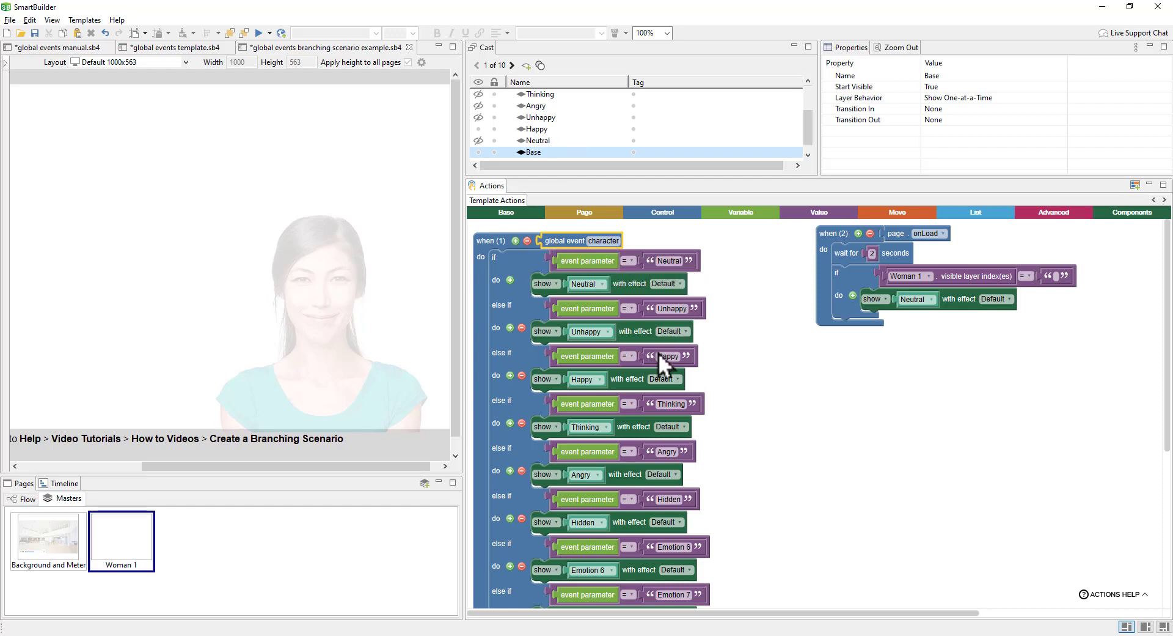
left_click(555, 144)
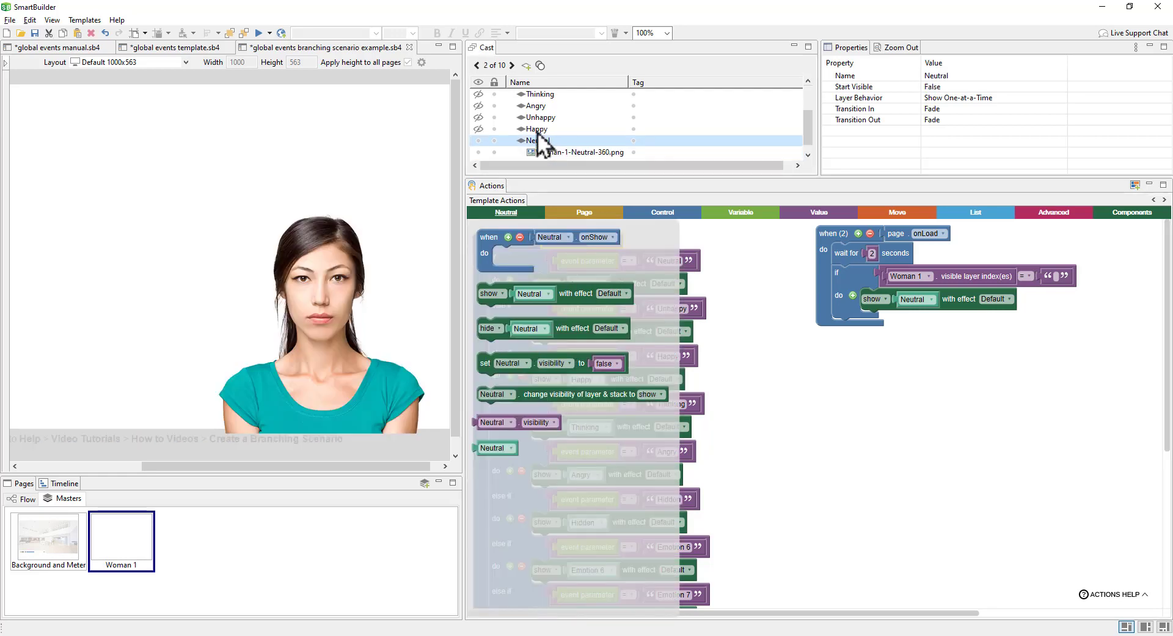
left_click(538, 129)
left_click(537, 118)
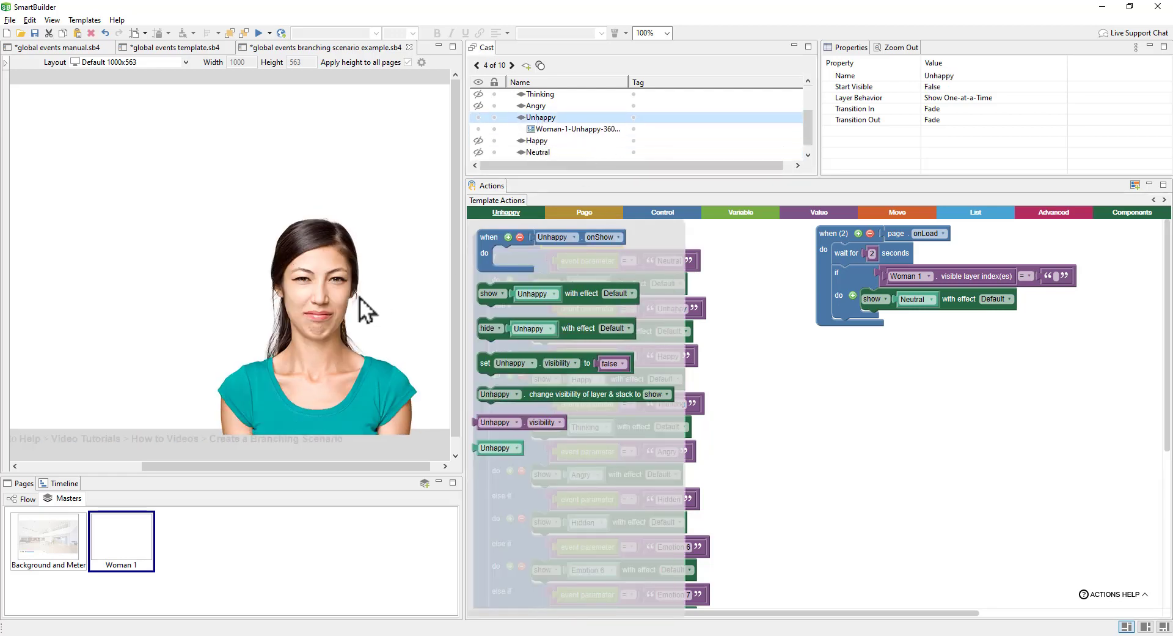
left_click(546, 144)
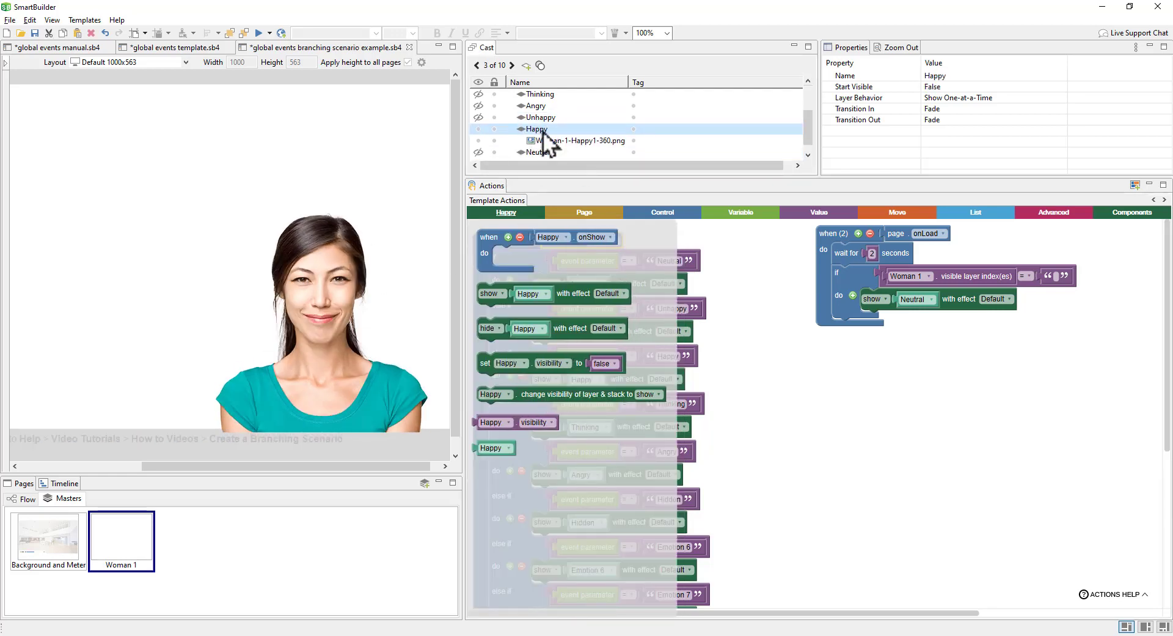
scroll(550, 123, "up", 2)
left_click(762, 334)
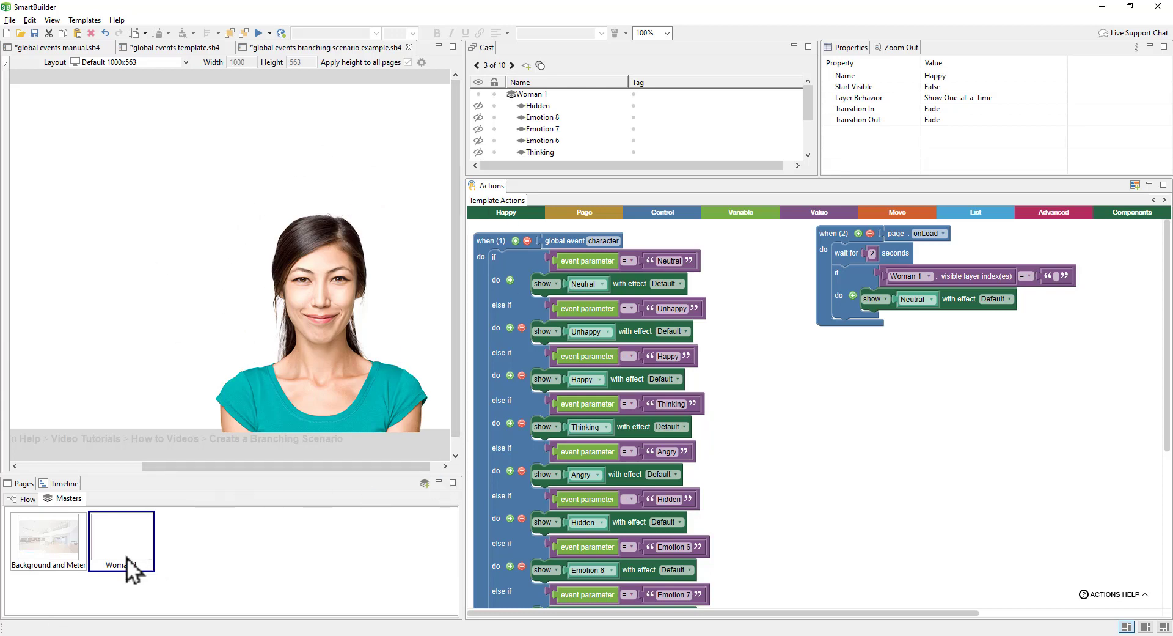
Step: Open the global events template's Navigation master, widening the canvas and lengthening the layer list to show Base
left_click(162, 52)
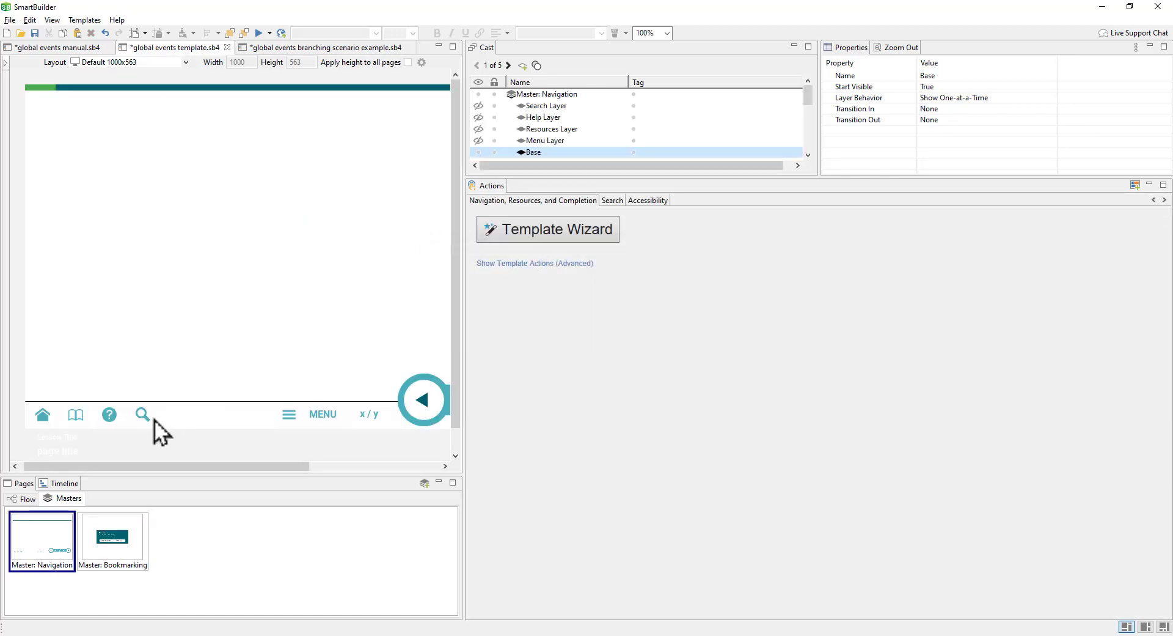
left_click_drag(462, 322, 675, 309)
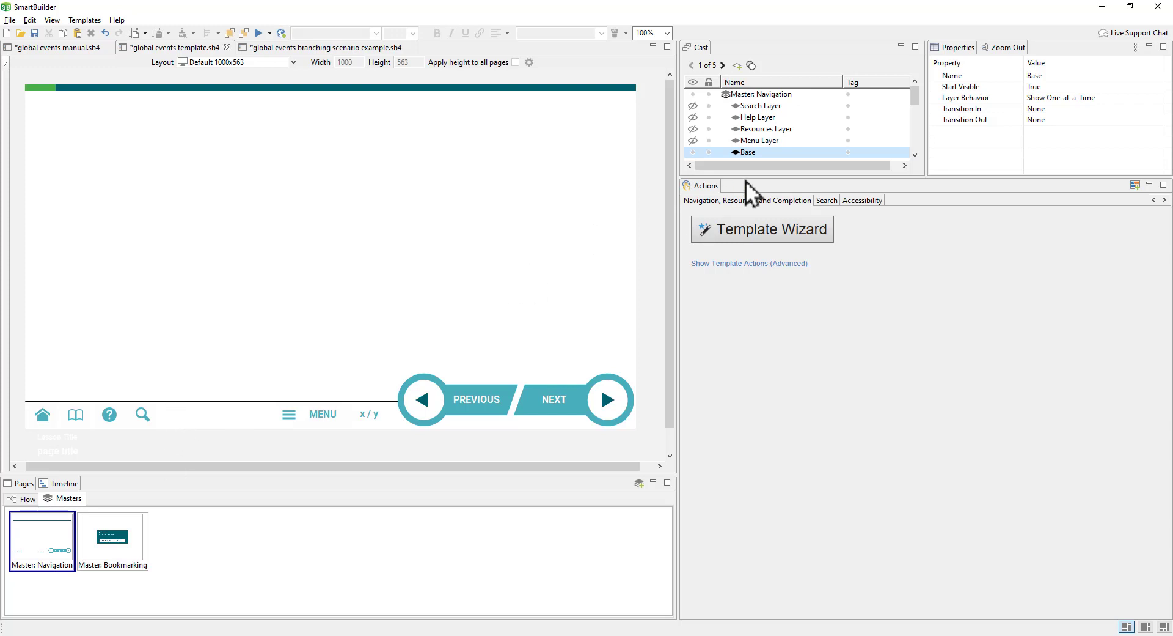
left_click_drag(745, 177, 744, 242)
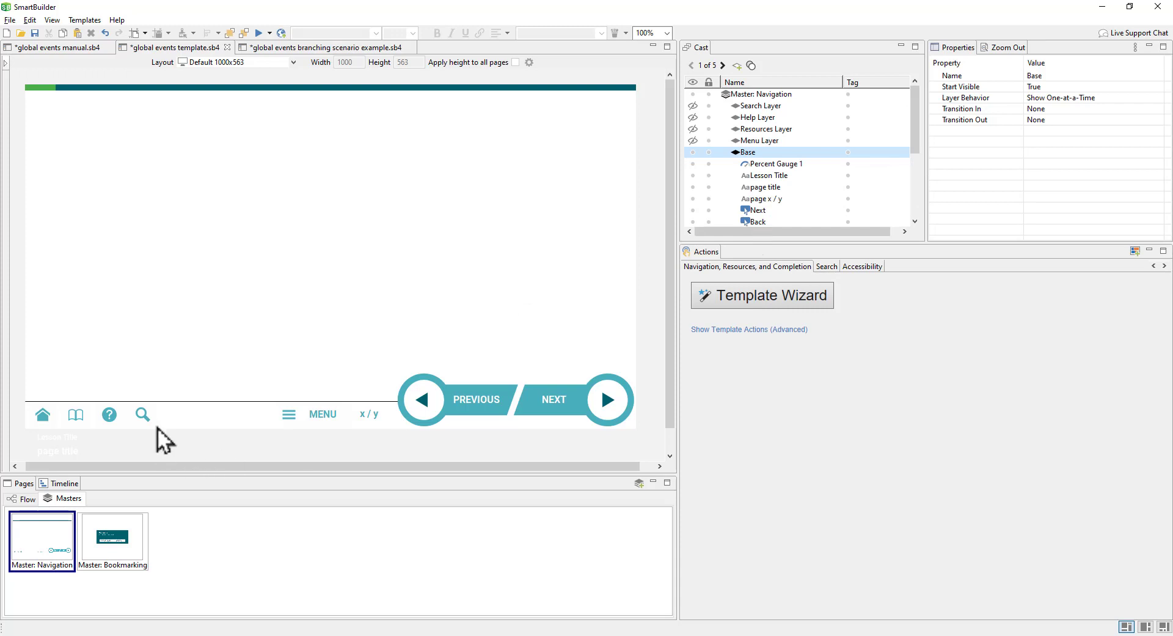
Step: Duplicate the Search icon button by copy and paste, then align the copy's position
right_click(142, 411)
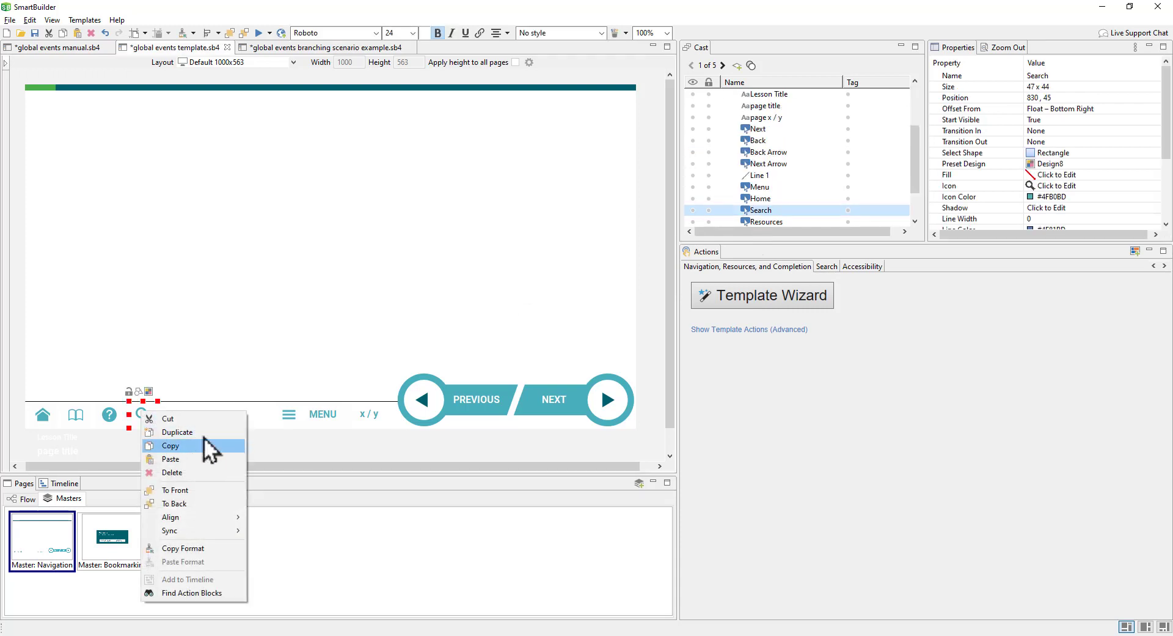
left_click(183, 445)
key("ctrl+v")
right_click(144, 416)
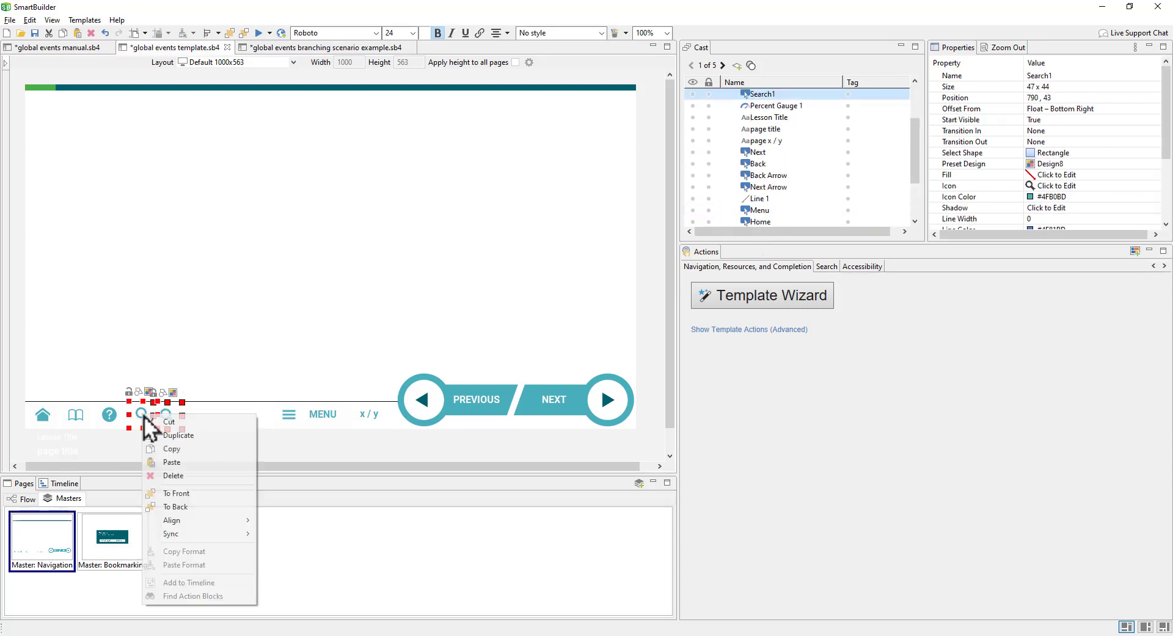
mouse_move(230, 520)
left_click(282, 439)
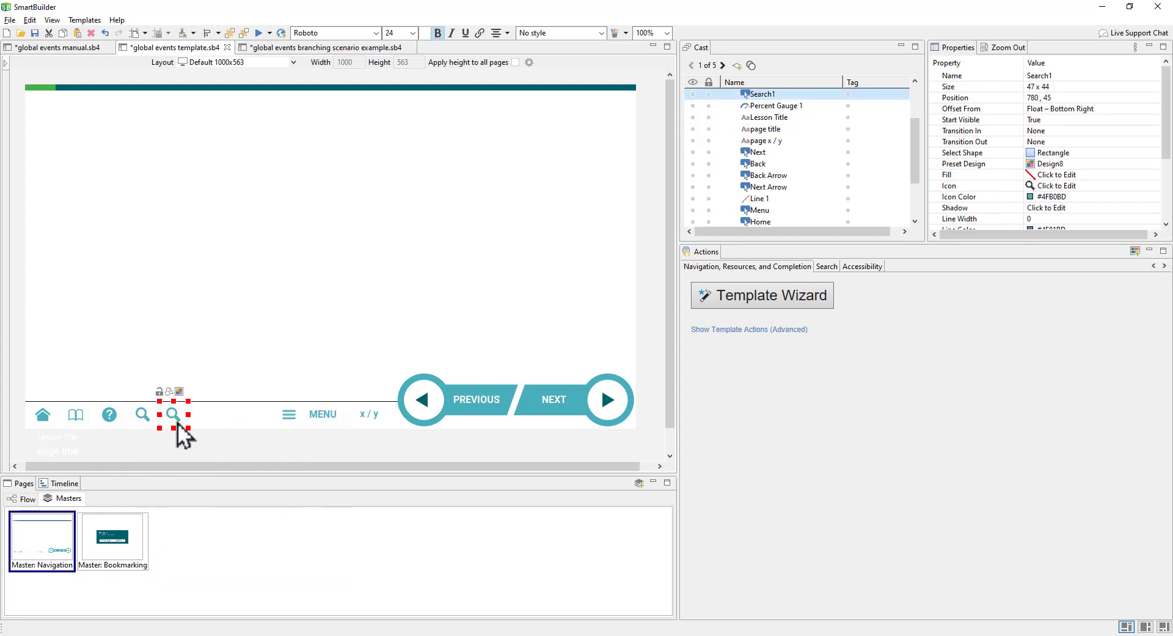
Step: Give the Search button copy the closed-caption CC icon and add a new actions canvas
left_click(1050, 186)
left_click_drag(1048, 193, 754, 207)
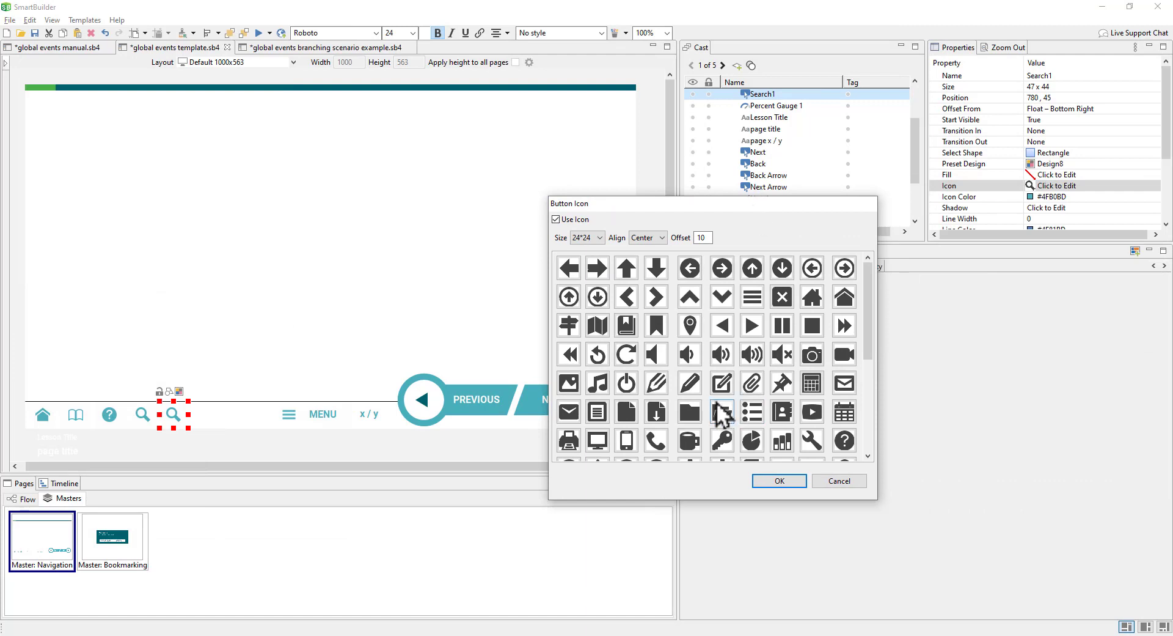
scroll(715, 411, "down", 1)
left_click(658, 441)
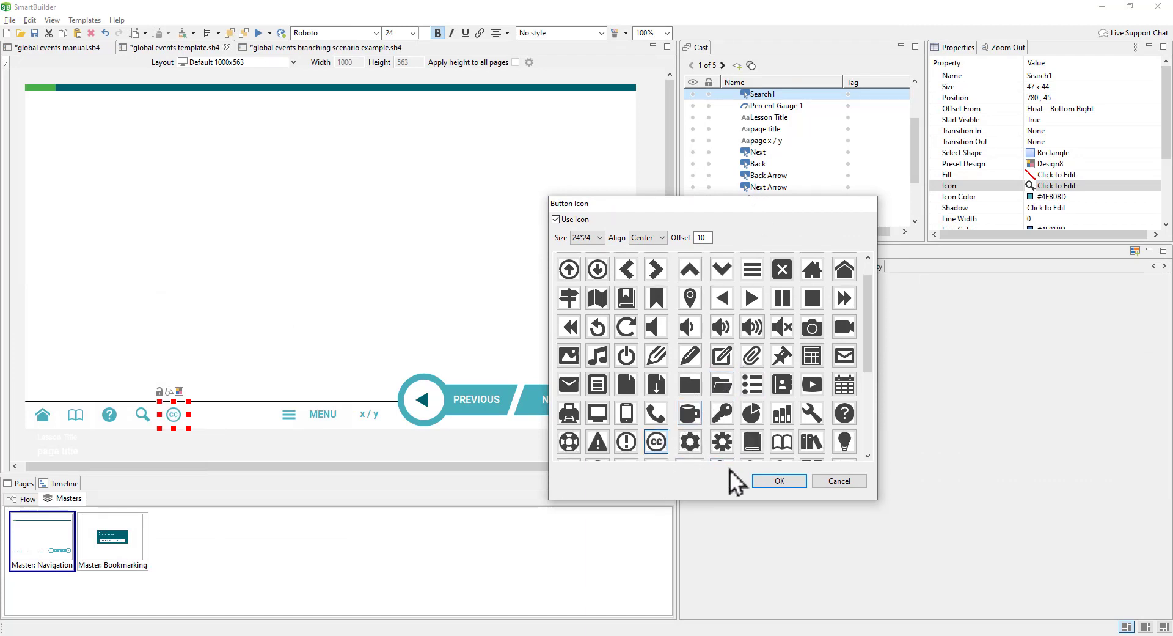
left_click(765, 480)
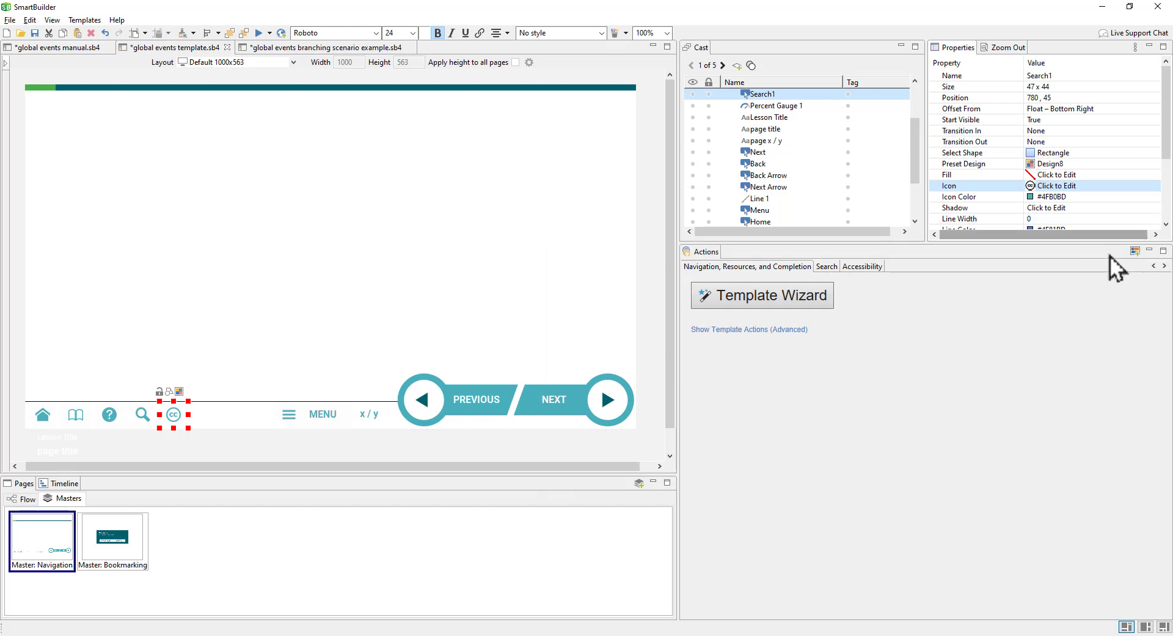
left_click(1135, 251)
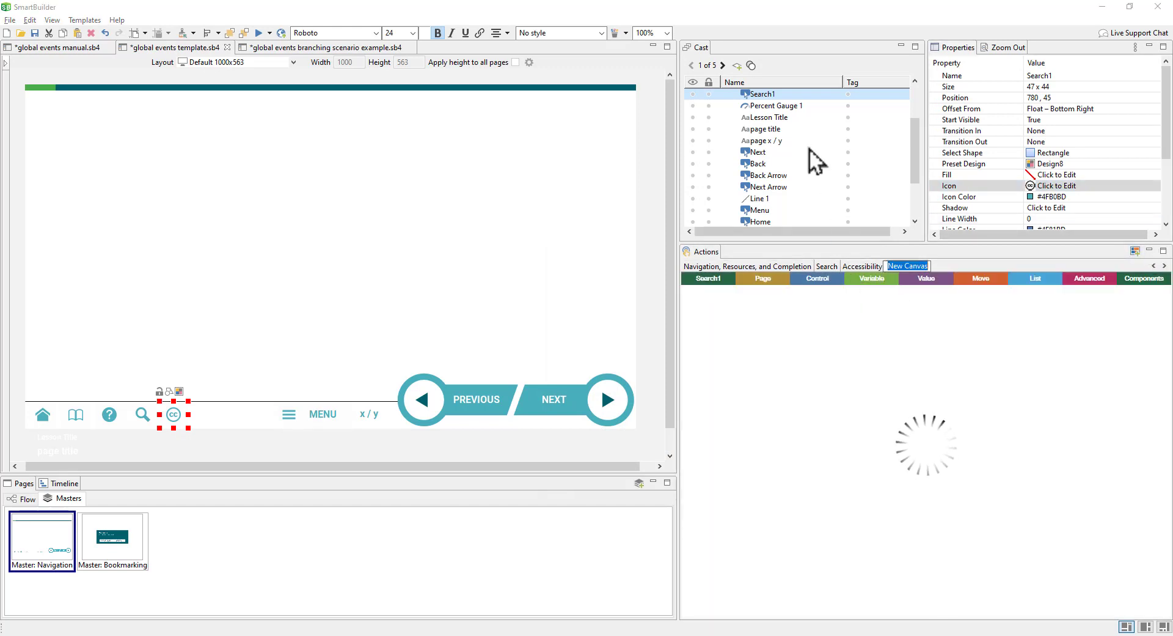
Step: Rename Search1 to 'Closed caption button' and add its onClick action block
left_click(791, 94)
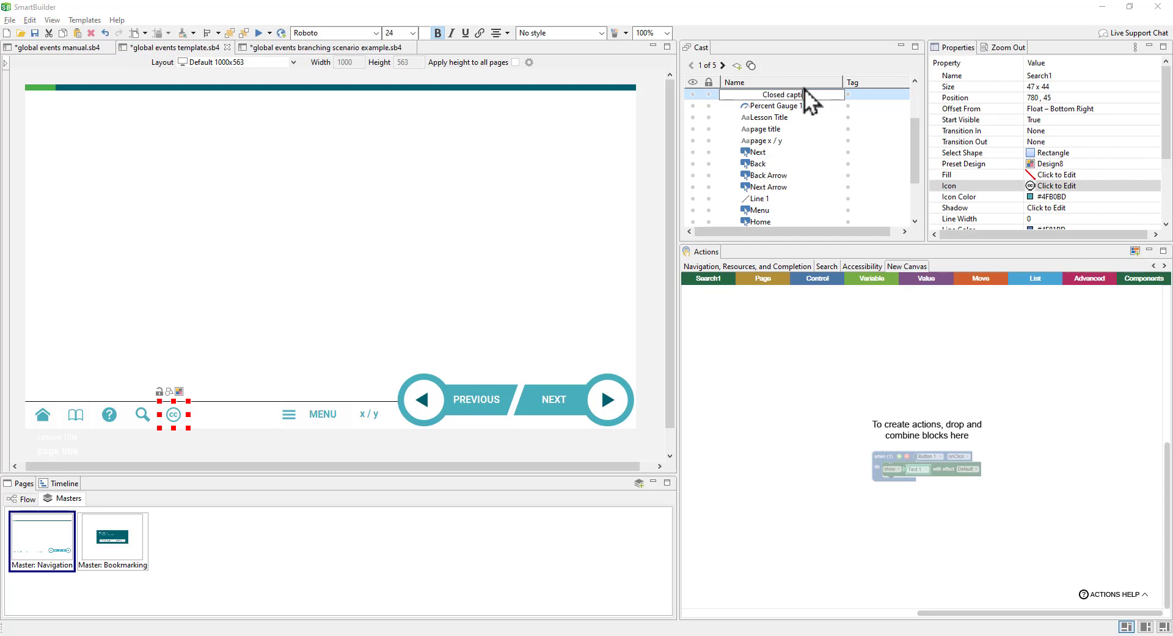
type("Closed caption button")
key("Return")
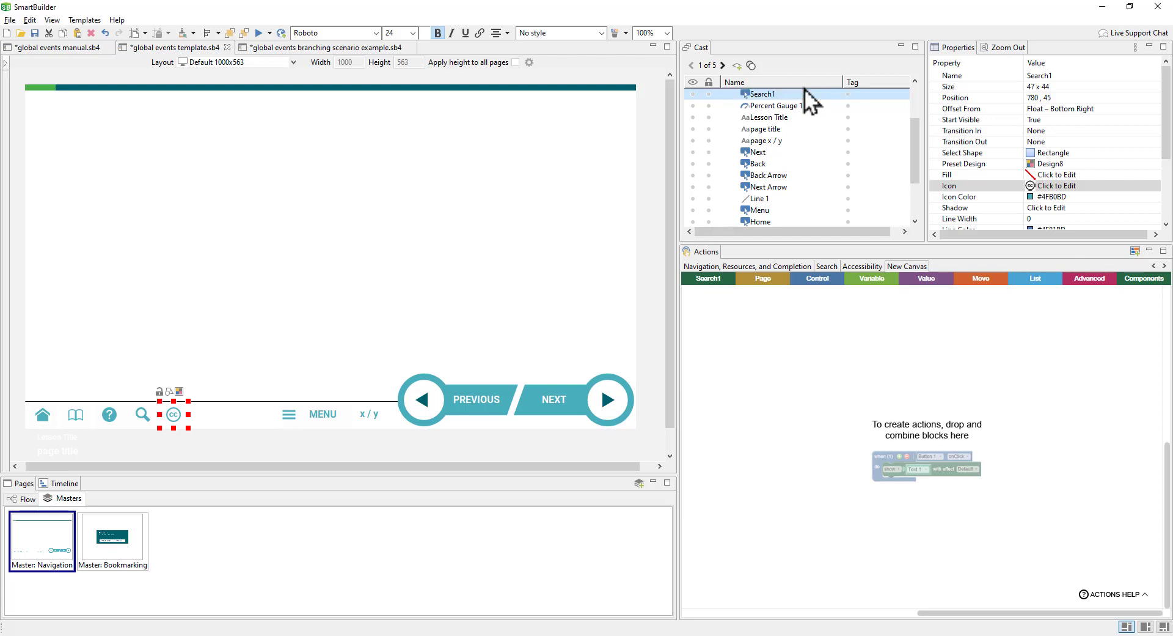
left_click(718, 280)
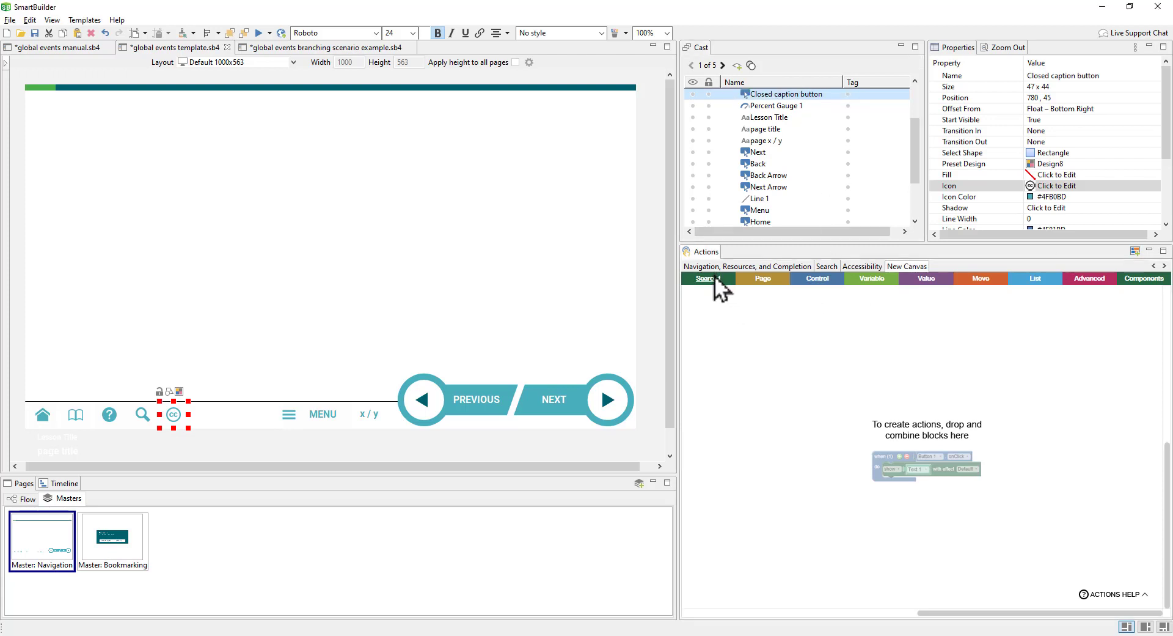
left_click_drag(712, 304, 708, 324)
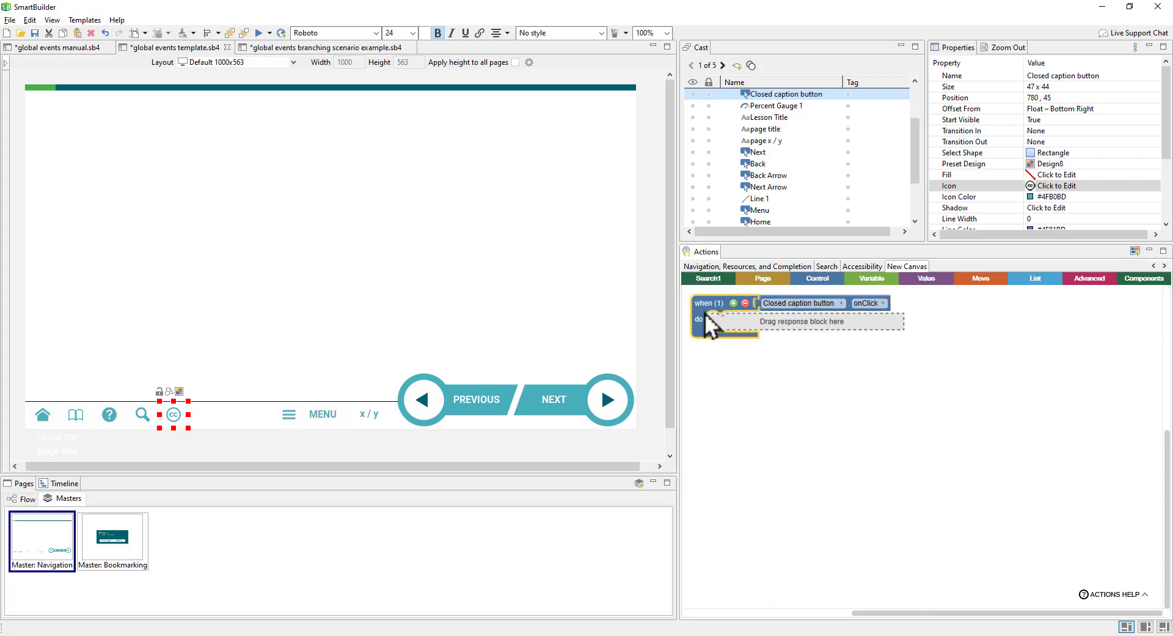
Step: Make the onClick handler fire the global event named showCaptions
left_click(765, 279)
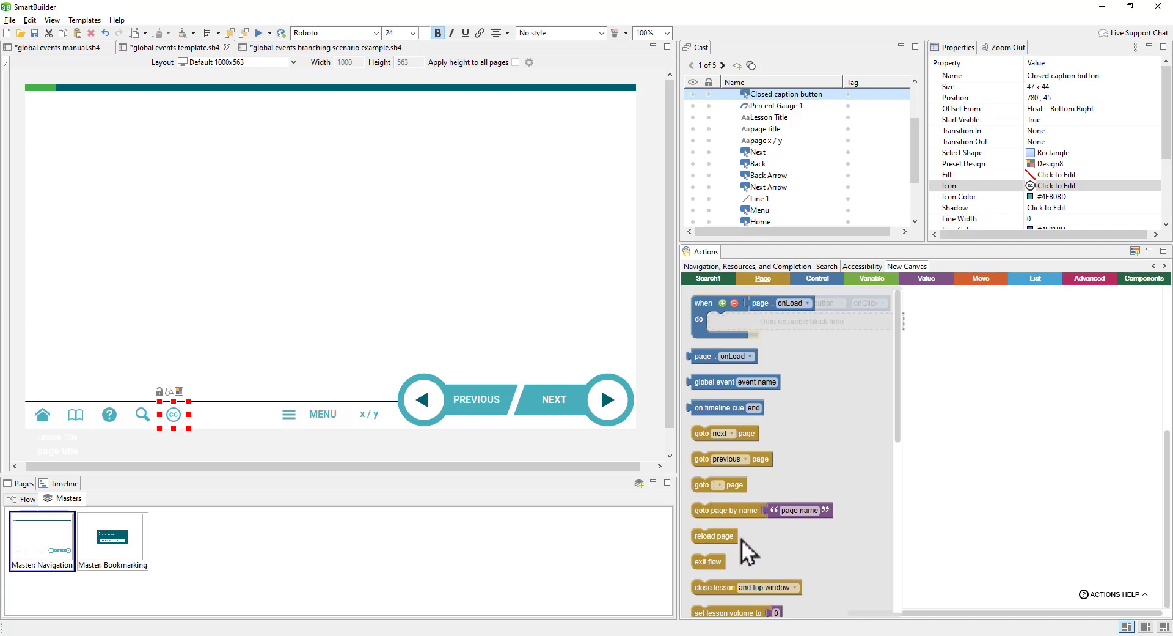
scroll(743, 547, "down", 3)
left_click_drag(746, 556, 742, 336)
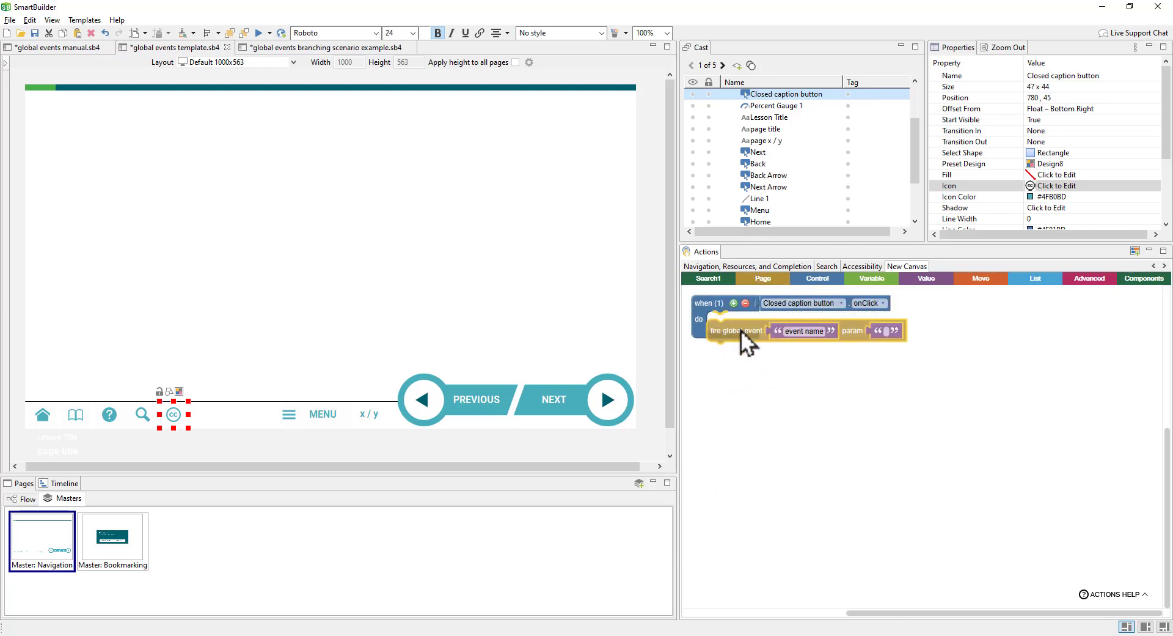
left_click(819, 331)
type("show captions")
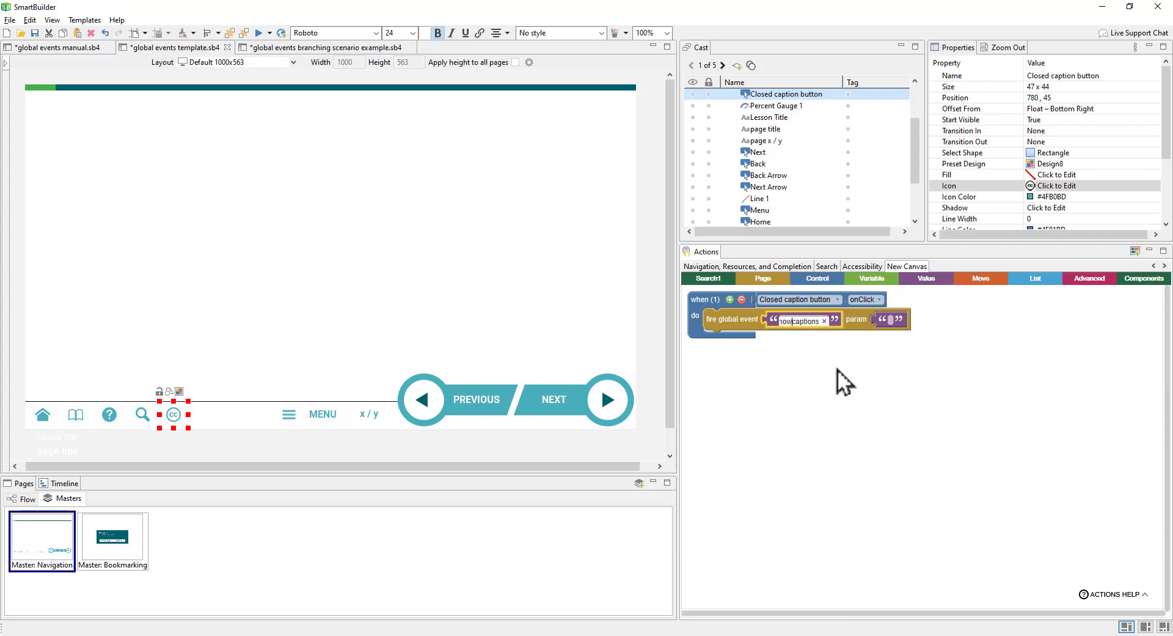
key("BackSpace")
key("Delete")
type("C")
left_click(838, 369)
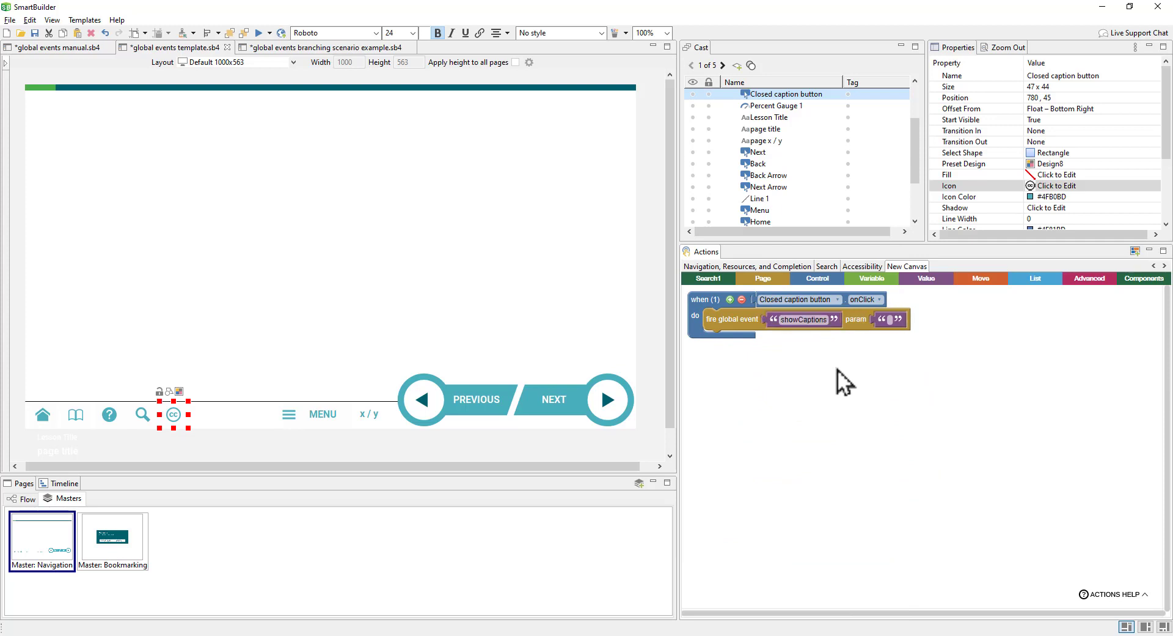
left_click(807, 320)
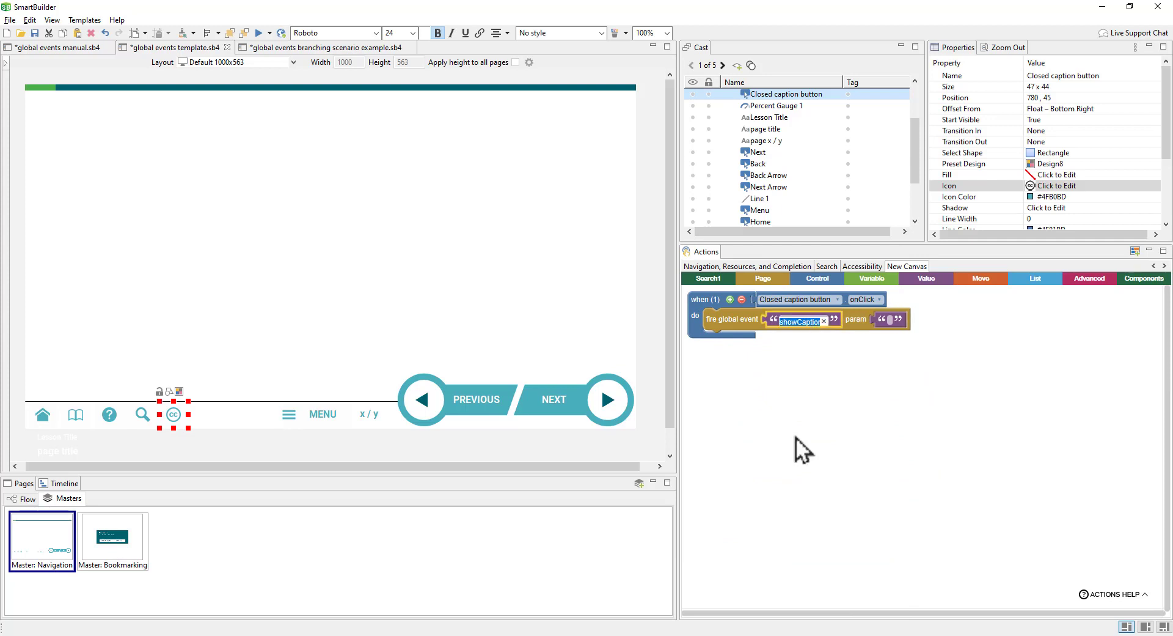
left_click(835, 394)
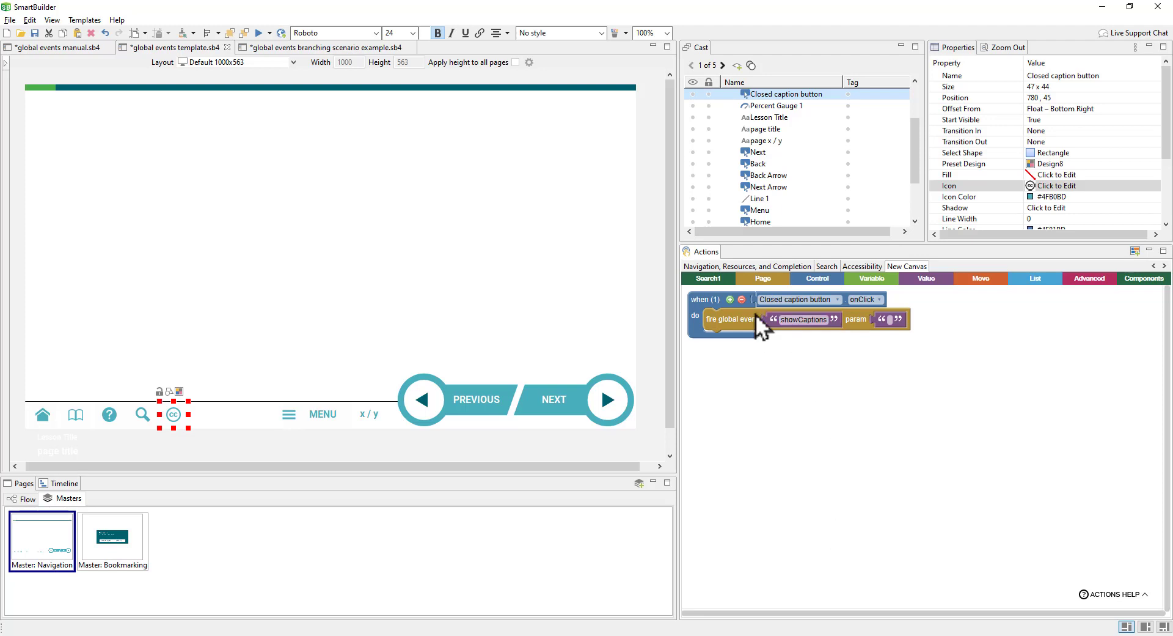
left_click(27, 499)
Step: On Key Point, add a 'Closed caption text goes here.' text box at 20, 420 with Start Visible False
left_click(296, 553)
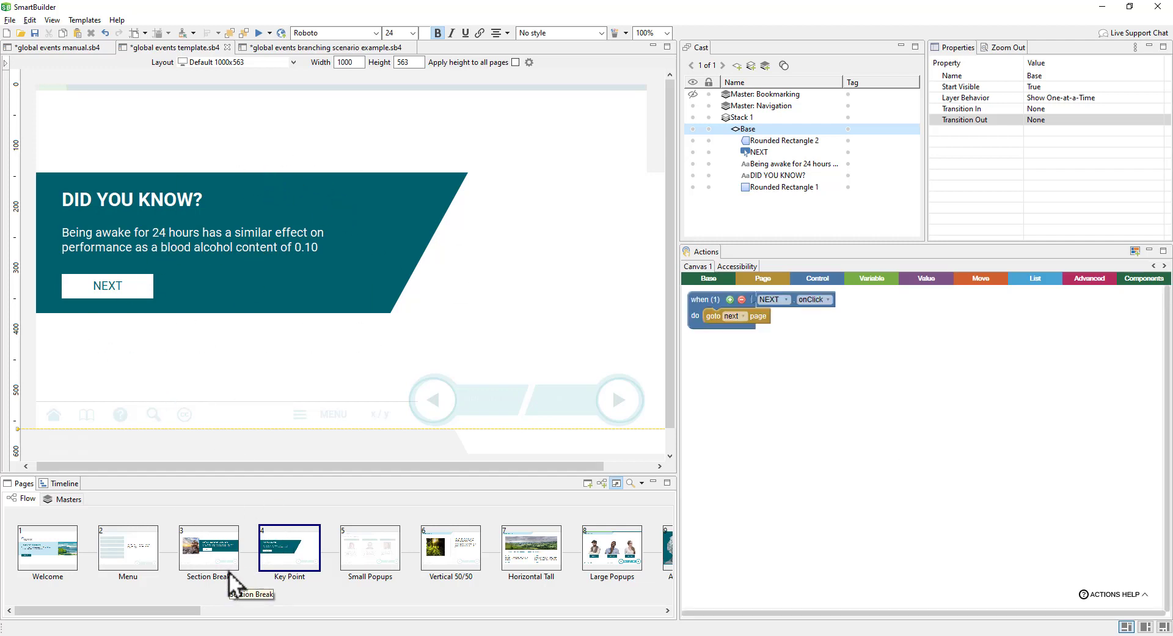
left_click(6, 63)
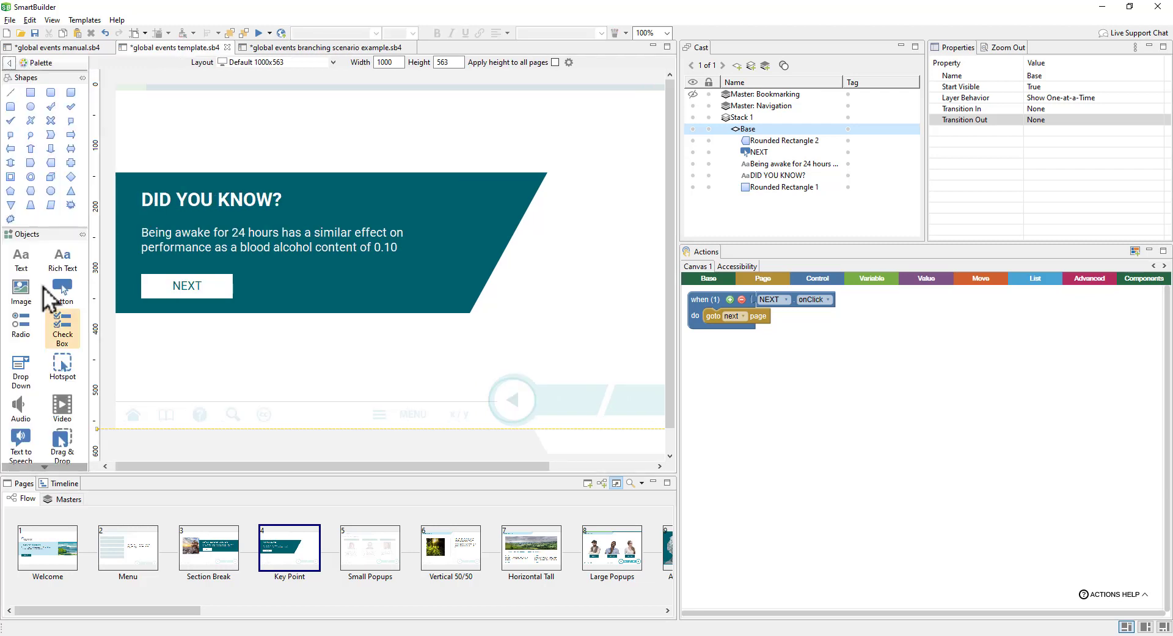
left_click(25, 254)
left_click_drag(118, 329, 385, 333)
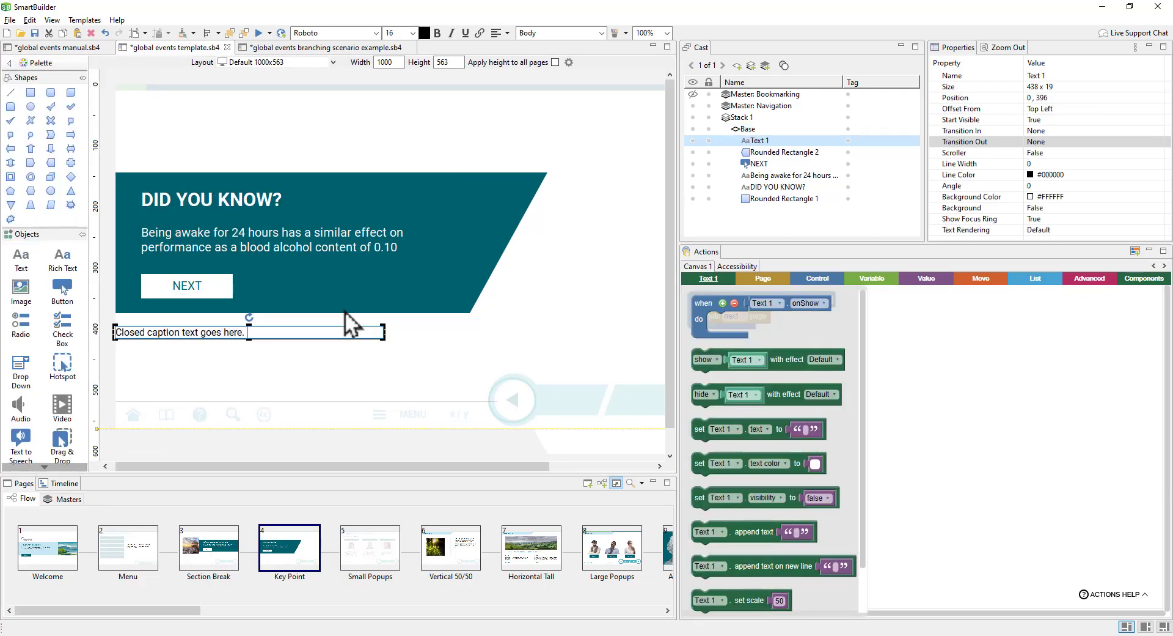
left_click(326, 342)
left_click_drag(230, 332, 242, 347)
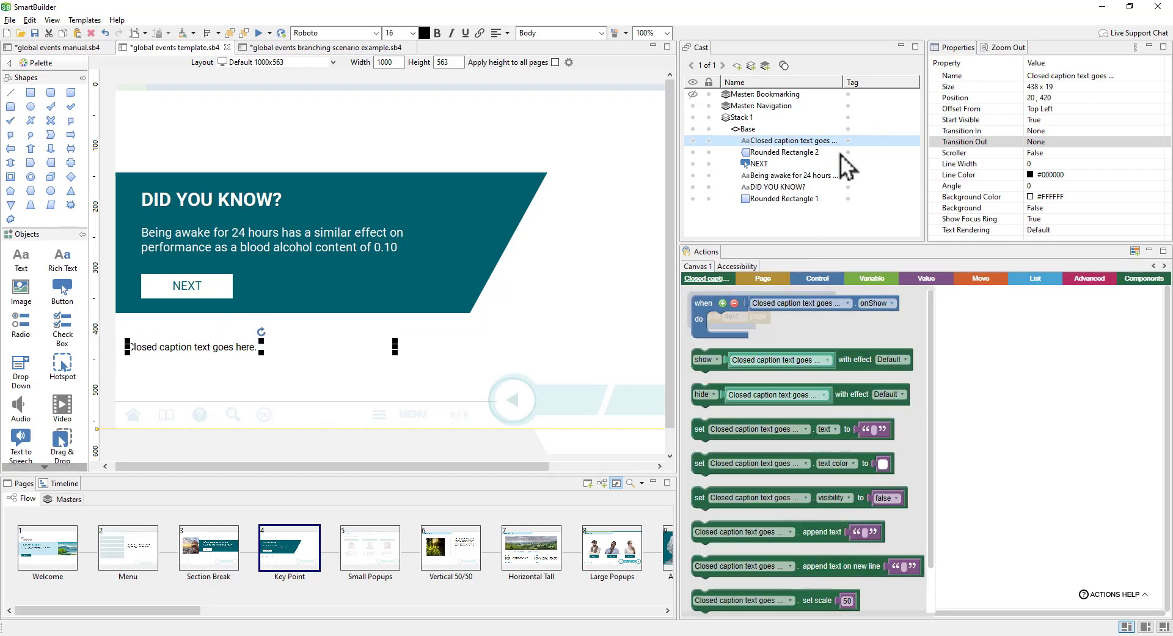
left_click(1037, 122)
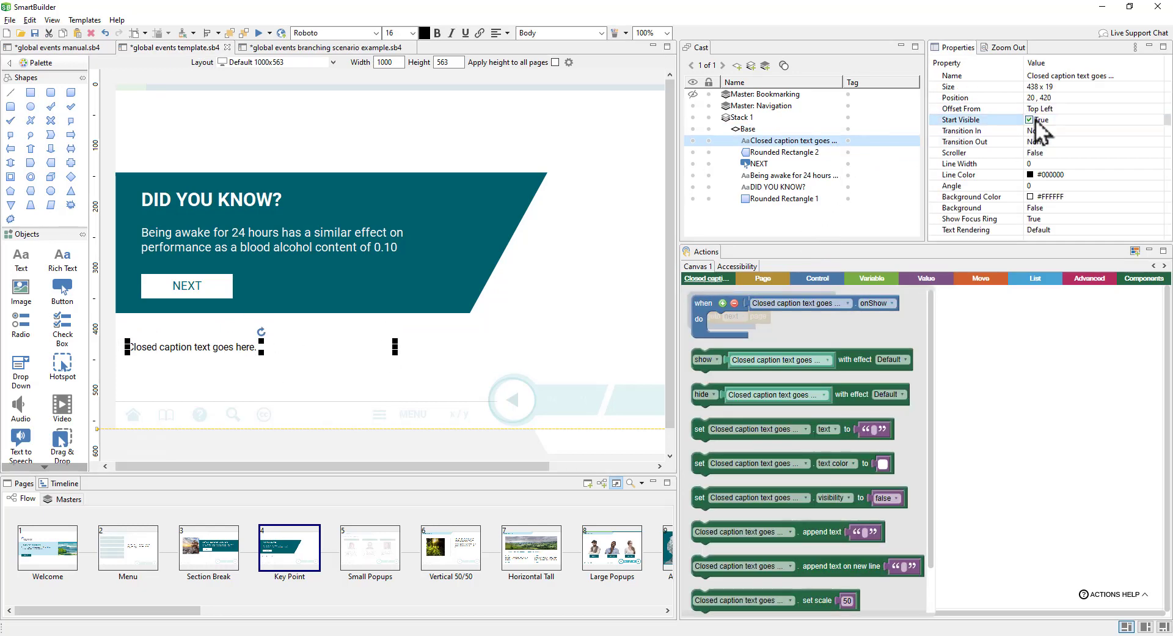
left_click(1006, 380)
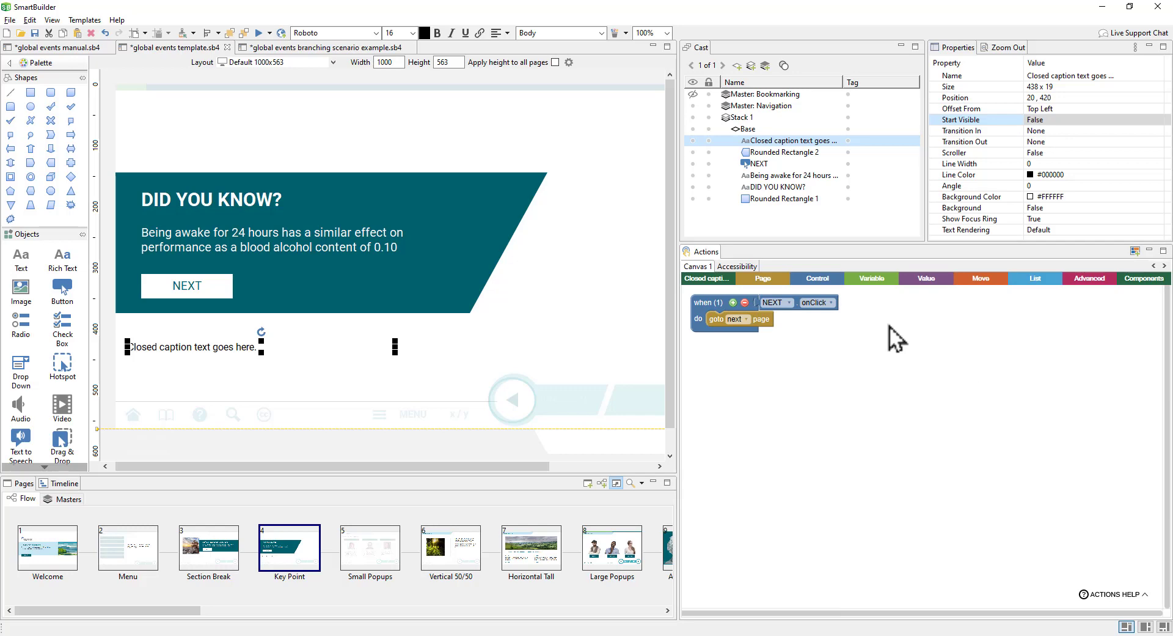
Step: Add a when showCaptions global event handler that shows the caption text box
left_click(772, 280)
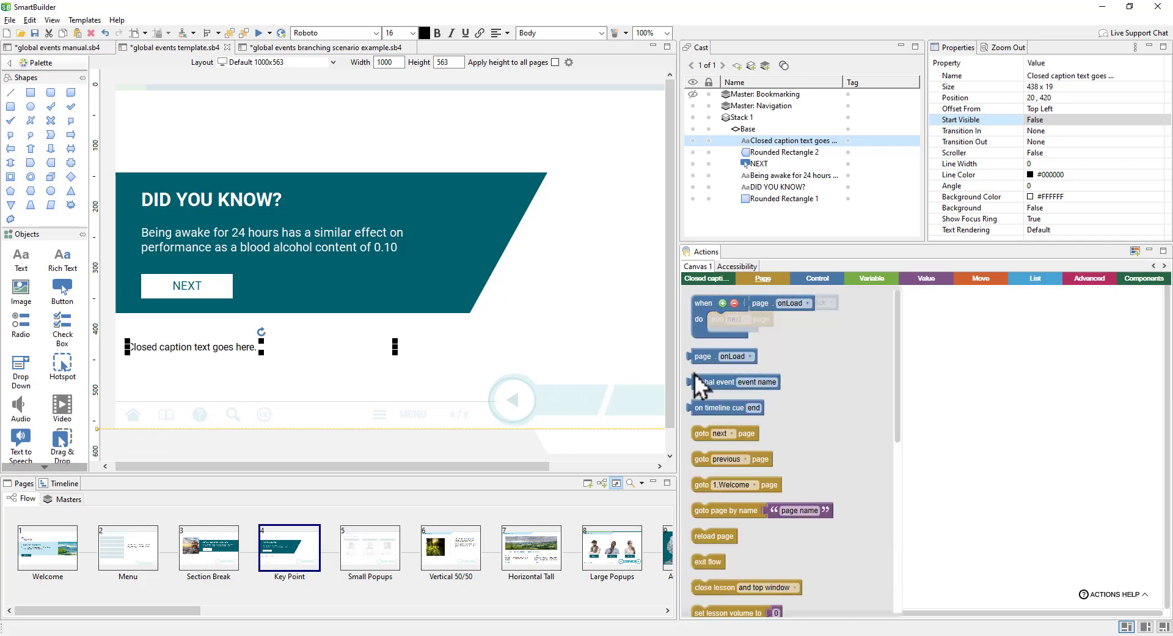
left_click_drag(746, 384, 826, 386)
left_click(825, 385)
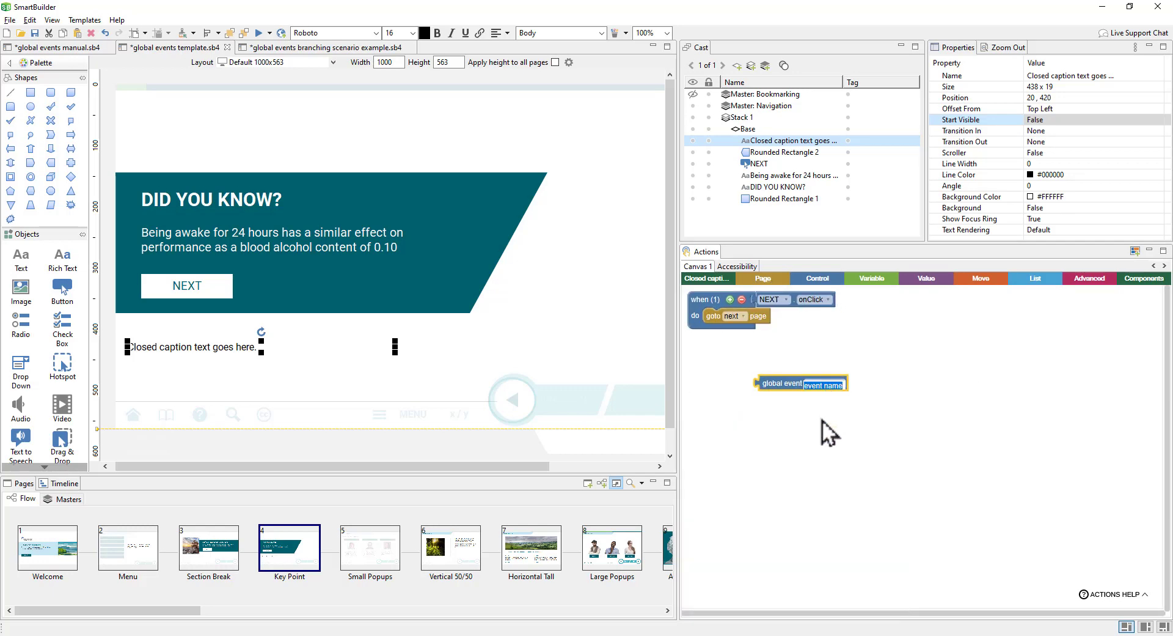
type("showCaptions")
left_click(840, 489)
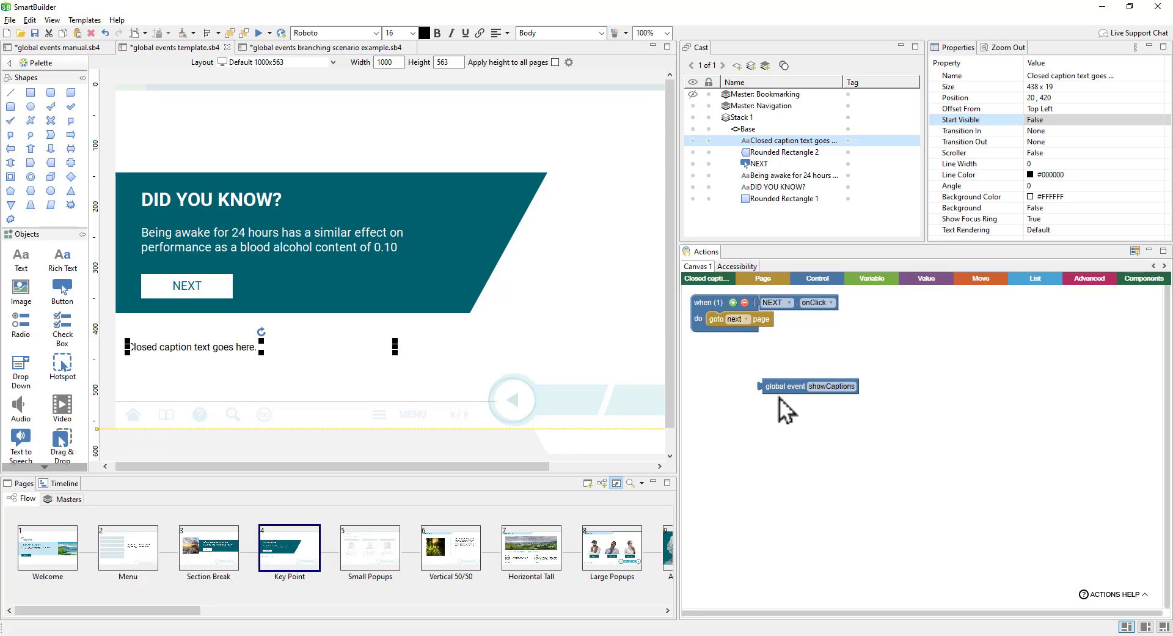
left_click(817, 279)
left_click_drag(764, 322, 702, 374)
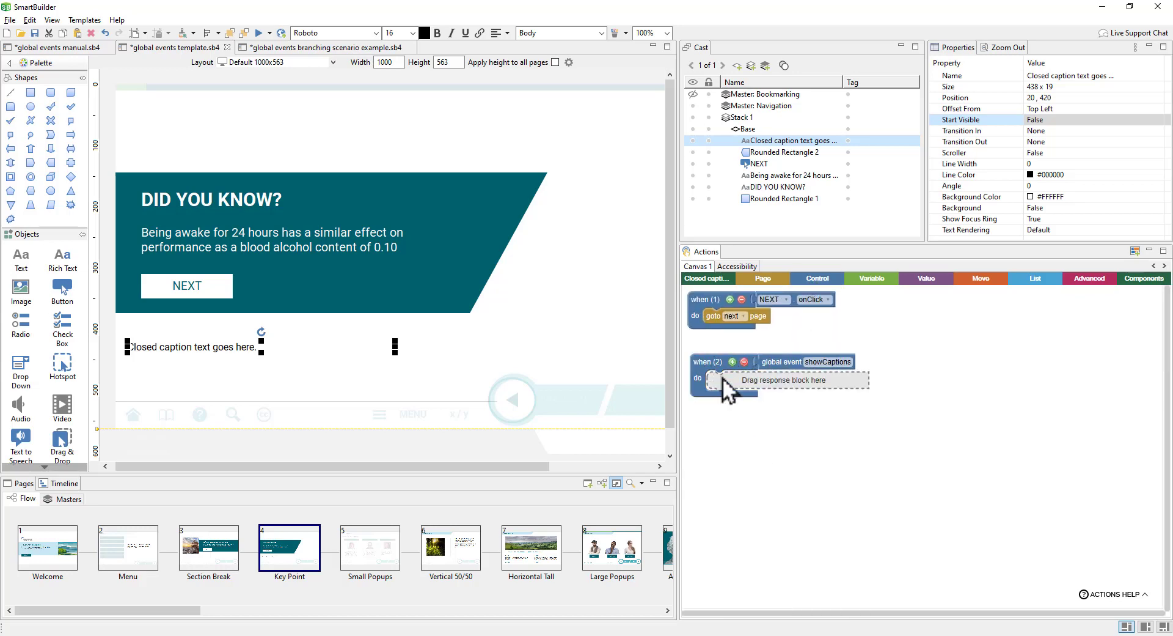
left_click(189, 385)
left_click(188, 351)
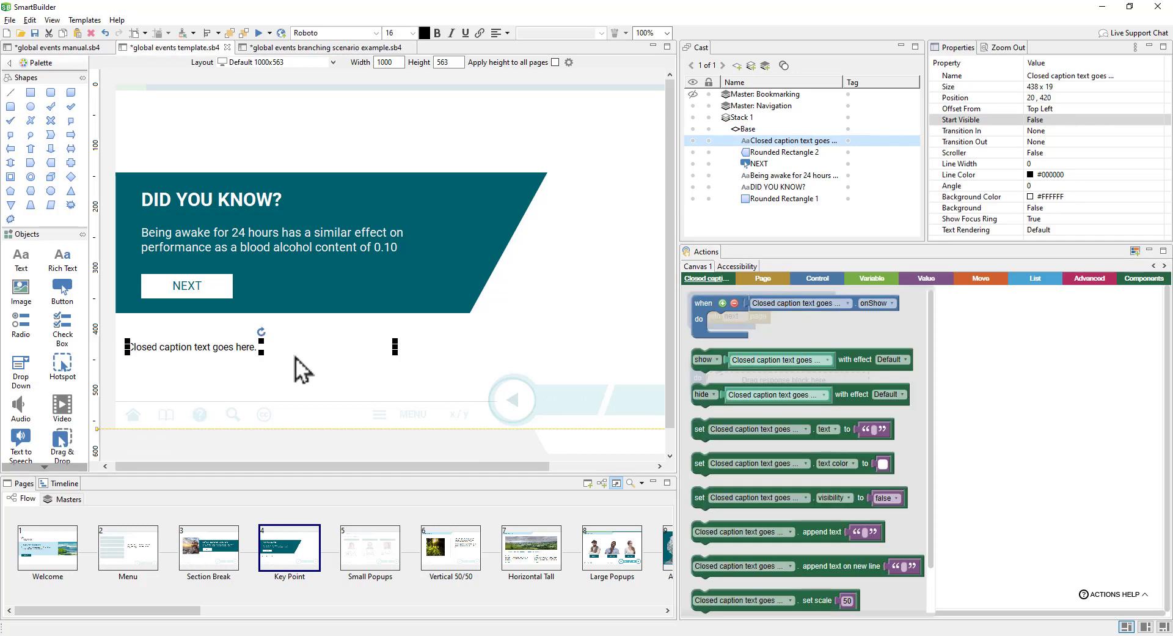
left_click_drag(701, 362, 716, 384)
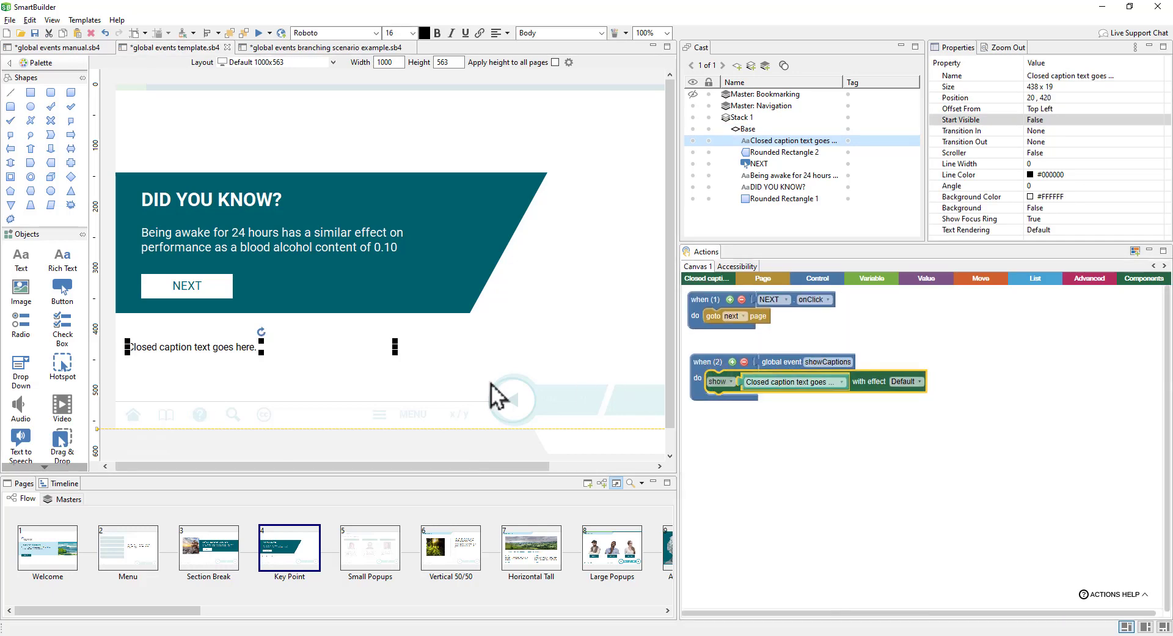
Step: Paste extra copies of the caption text and widen the caption box to 518
double_click(239, 349)
key("ctrl+a")
key("ctrl+c")
key("ctrl+v")
key("ctrl+v")
key("ctrl+v")
key("ctrl+v")
key("ctrl+v")
key("ctrl+v")
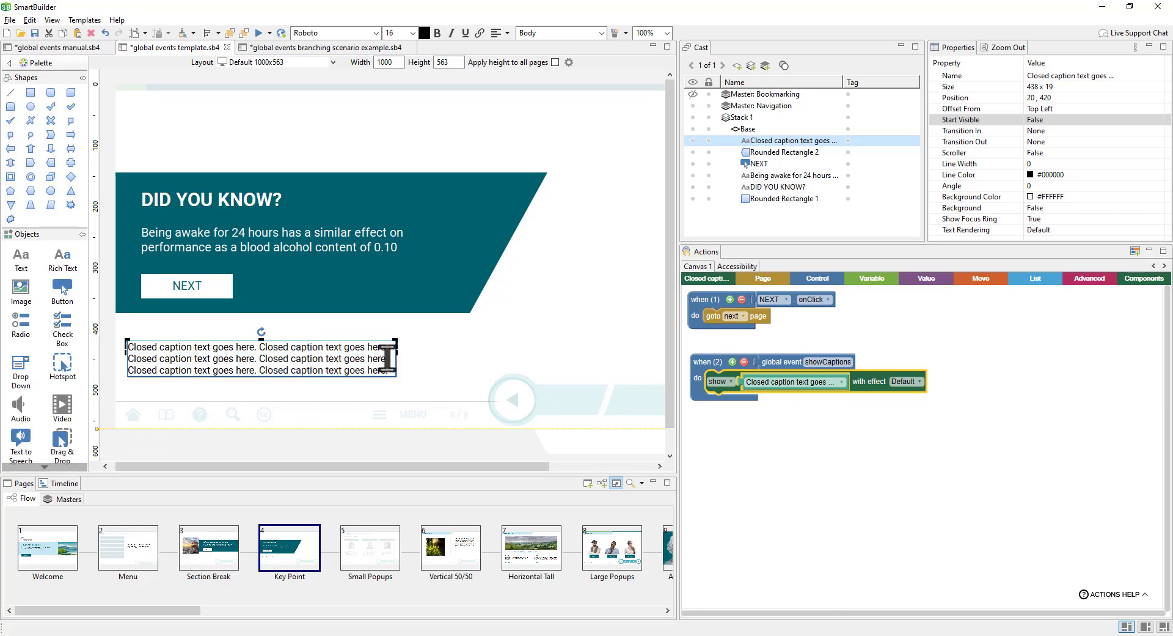
left_click(410, 365)
left_click(391, 361)
left_click_drag(395, 358, 443, 361)
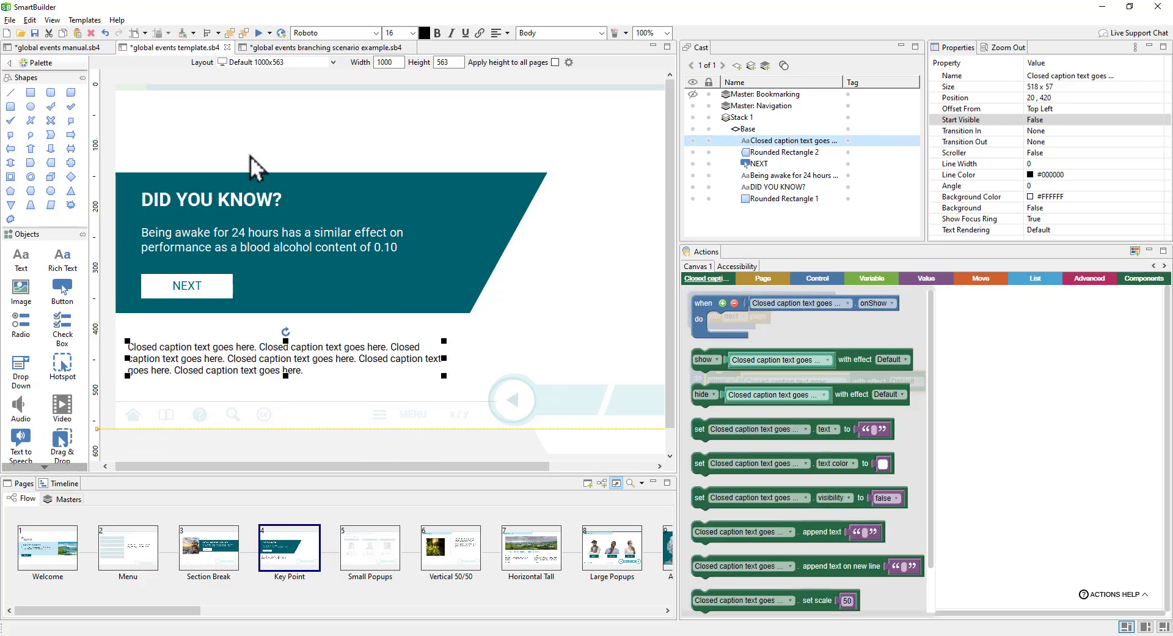
Step: Preview the Key Point page and press CC to confirm the caption text appears
left_click(260, 34)
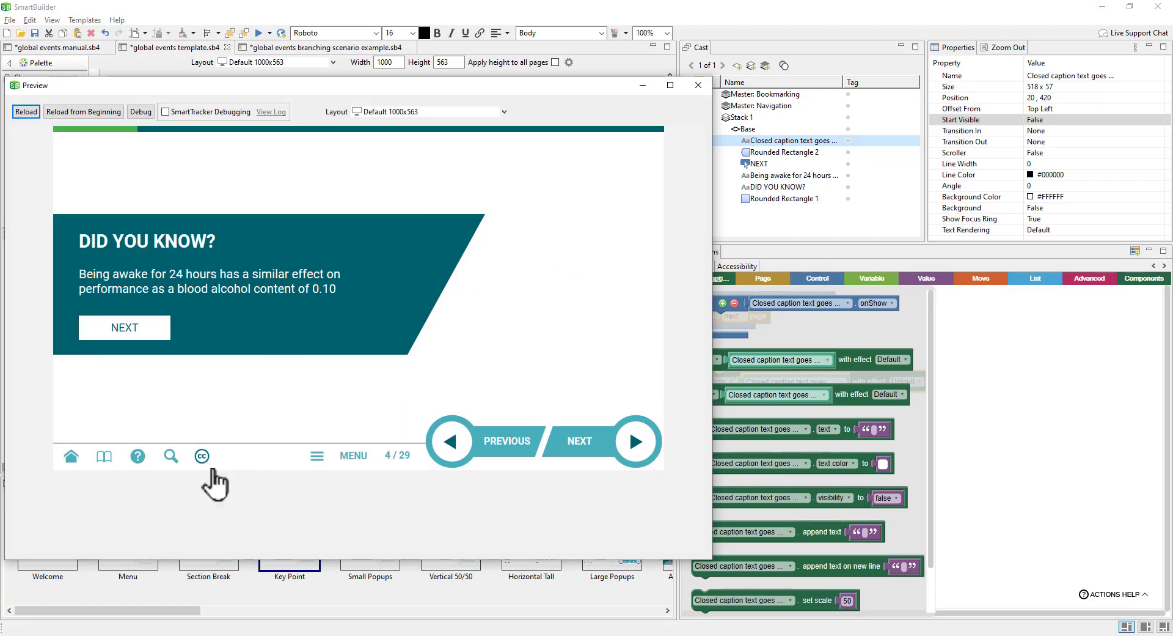
left_click(205, 464)
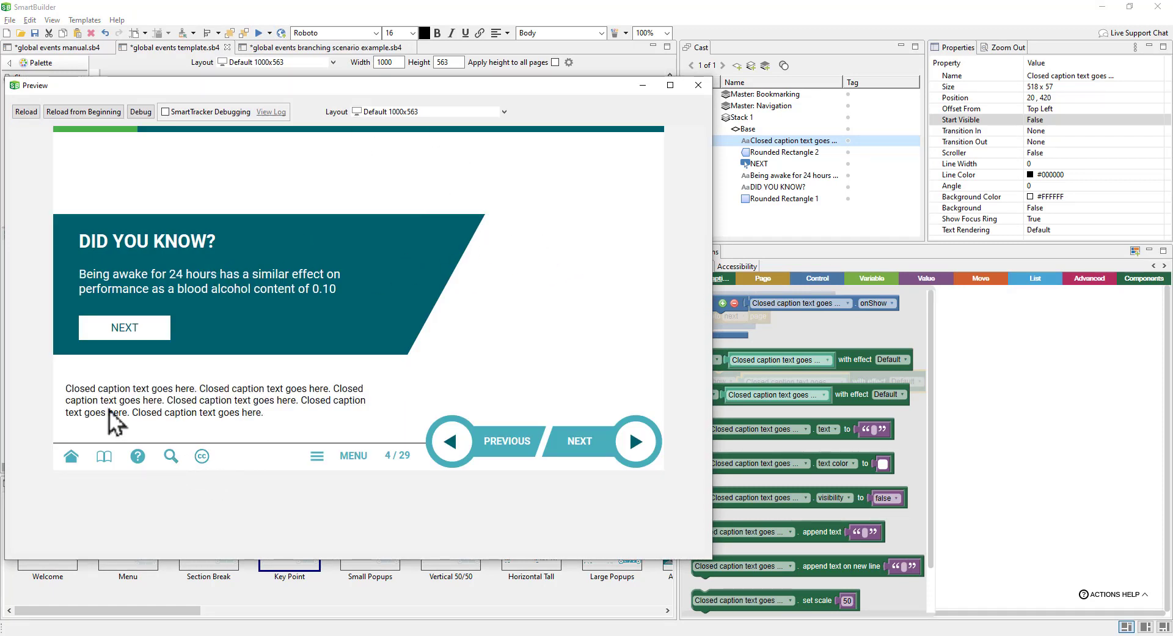